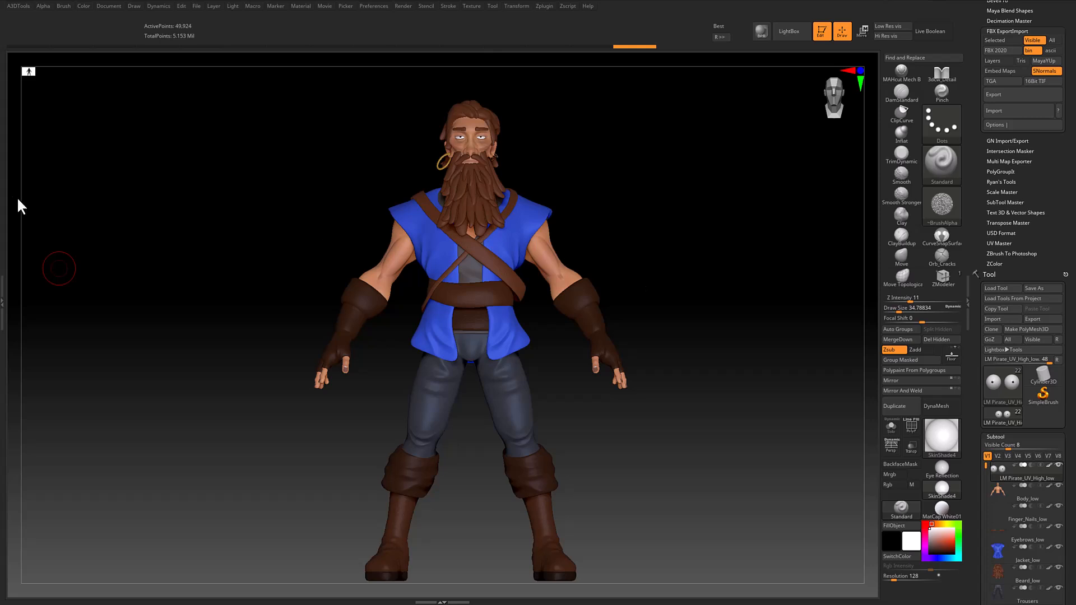
Set the visible subtools to their lowest subdivision level and export them as FBX, overwriting LM Pirate_UV_low.fbx
{"action": "left_click", "coordinate": [888, 25]}
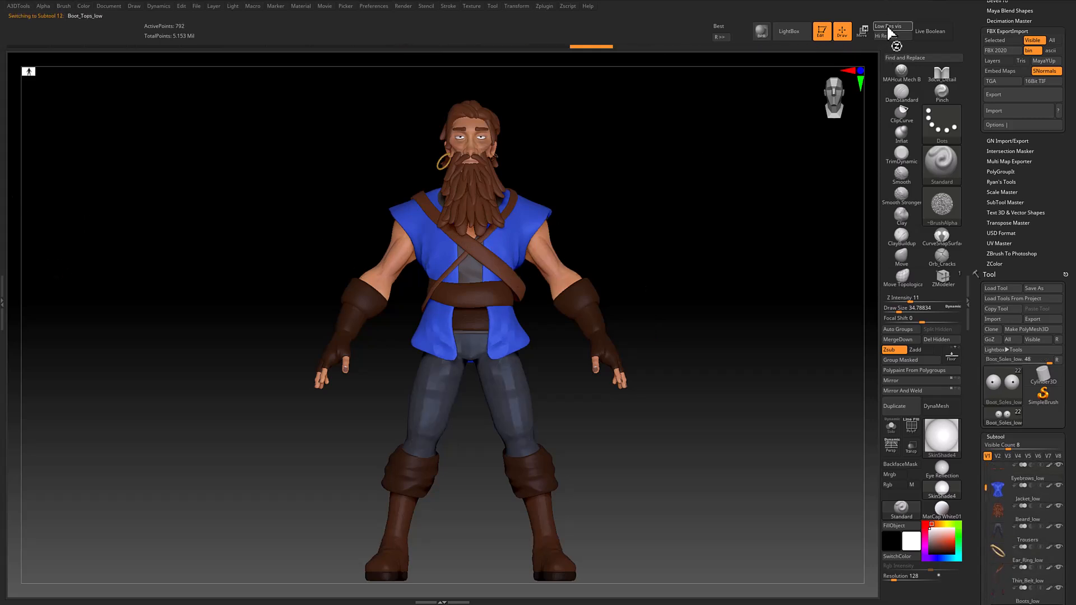
{"action": "left_click", "coordinate": [1011, 94]}
{"action": "left_click", "coordinate": [493, 141]}
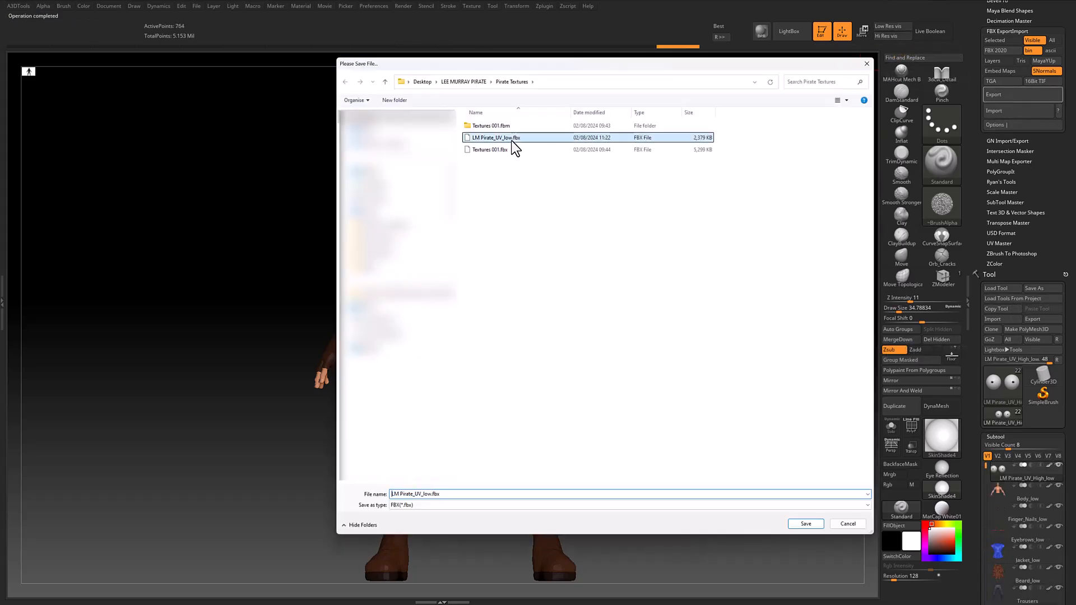
{"action": "left_click", "coordinate": [806, 523]}
{"action": "left_click", "coordinate": [557, 292]}
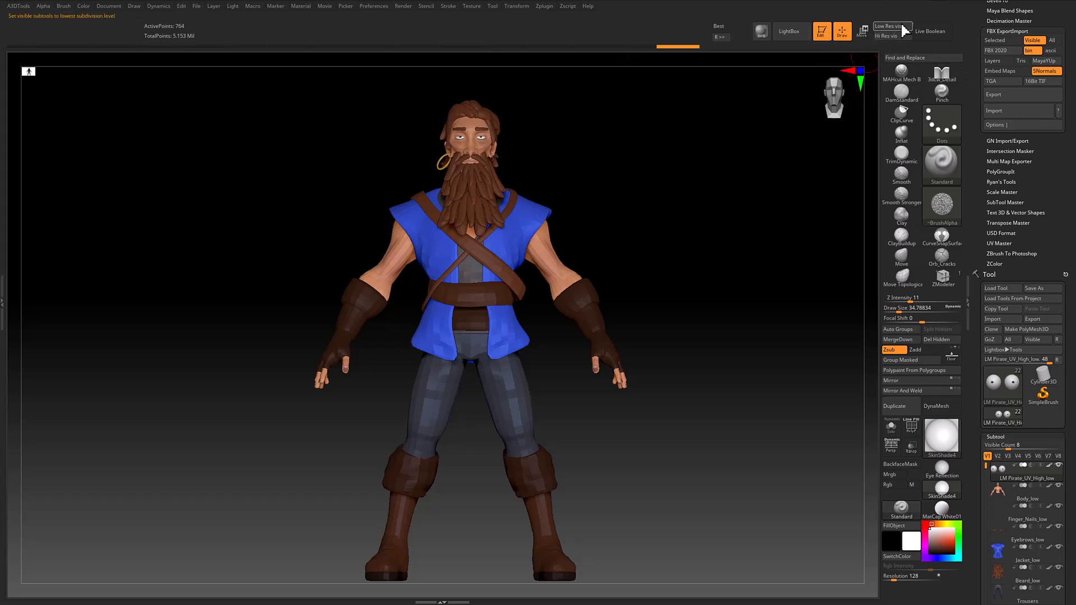
Move the eyeballs a short way and the body farther out along X, to the left of the pirate
{"action": "key", "text": "w"}
{"action": "scroll", "coordinate": [1071, 456], "scroll_direction": "down", "scroll_amount": 5}
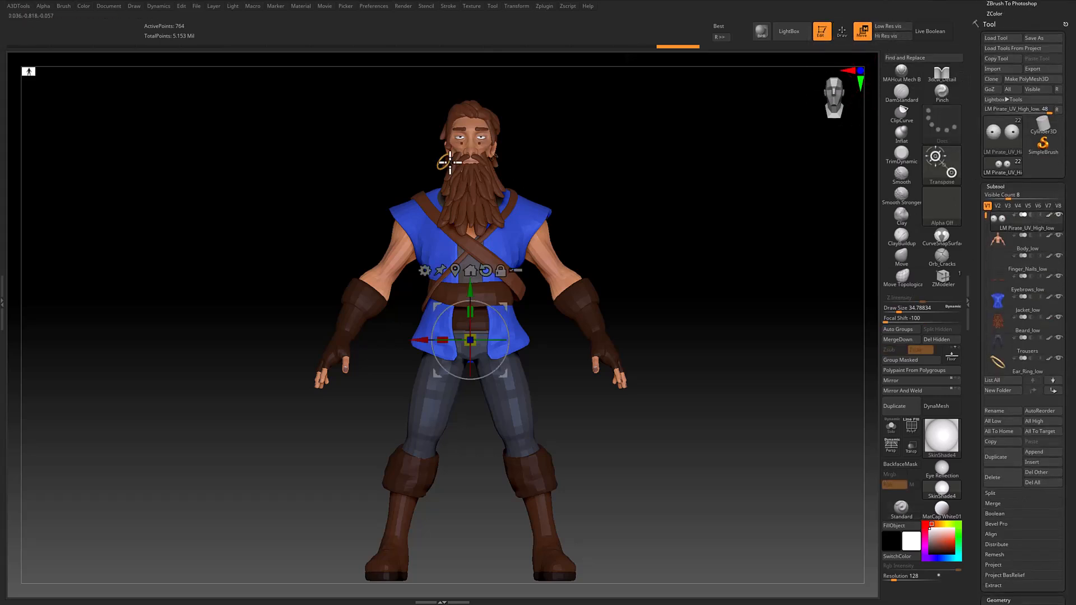
{"action": "left_click_drag", "start_coordinate": [424, 335], "coordinate": [267, 338]}
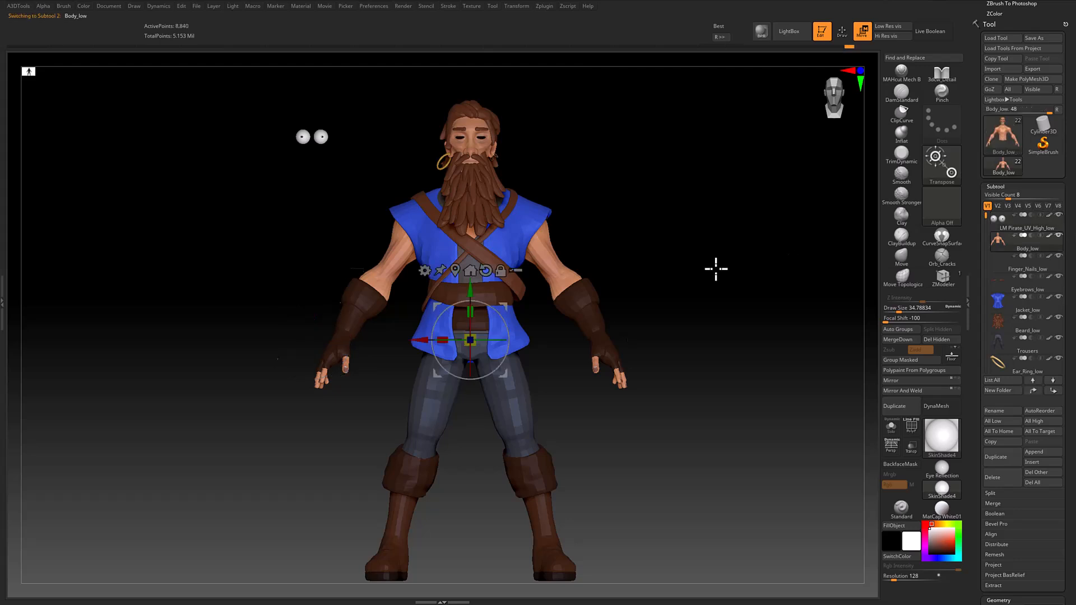
{"action": "left_click_drag", "start_coordinate": [375, 339], "coordinate": [97, 347]}
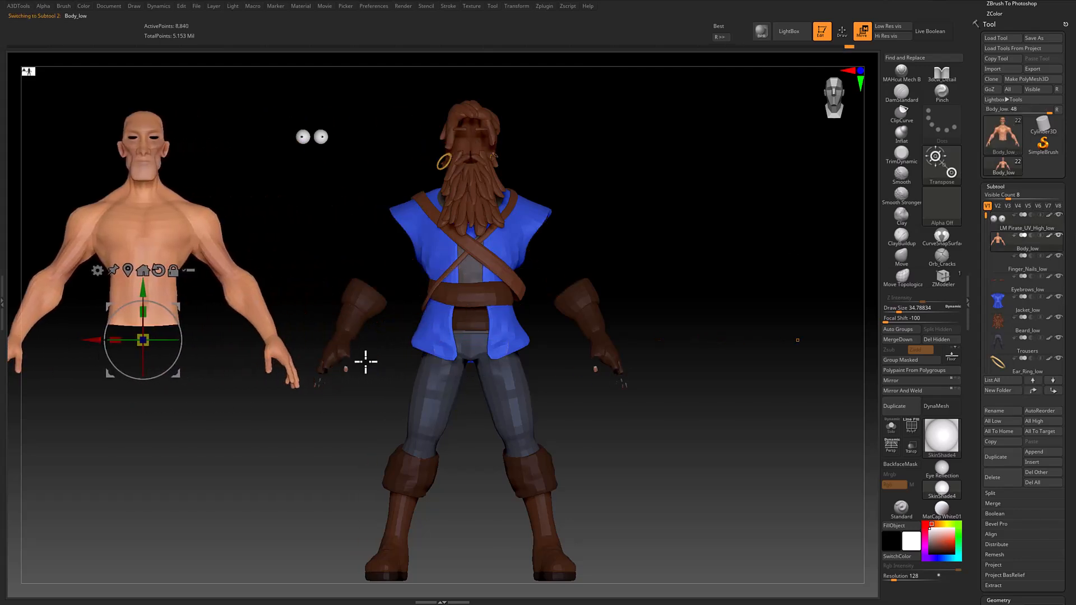
Move the eyebrows just right of the head and the blue jacket fully clear of the torso along X
{"action": "left_click", "coordinate": [1050, 272]}
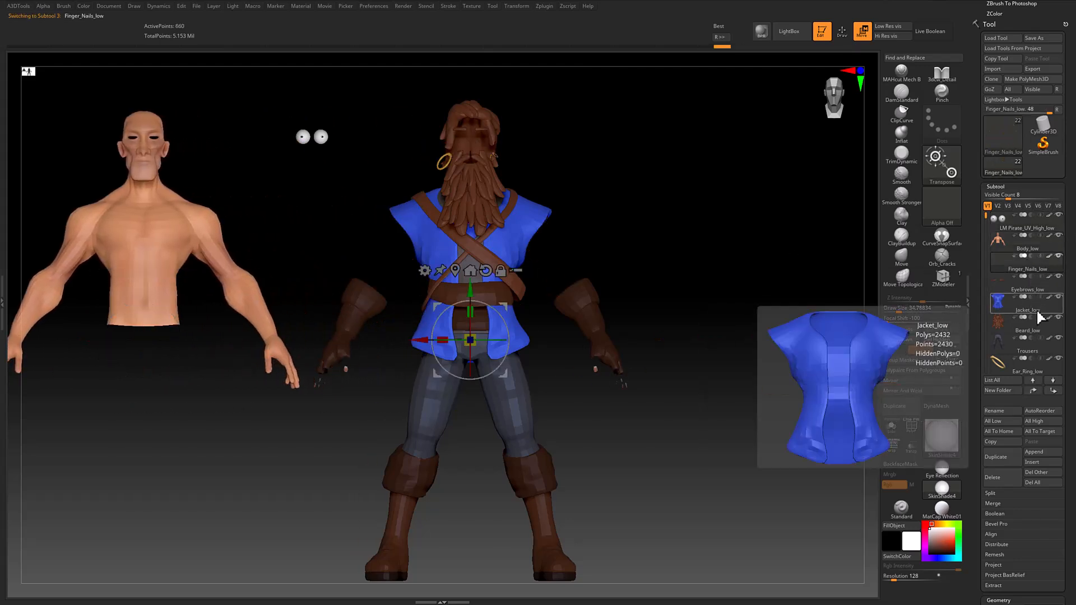
{"action": "left_click", "coordinate": [1055, 291]}
{"action": "left_click_drag", "start_coordinate": [435, 339], "coordinate": [494, 340]}
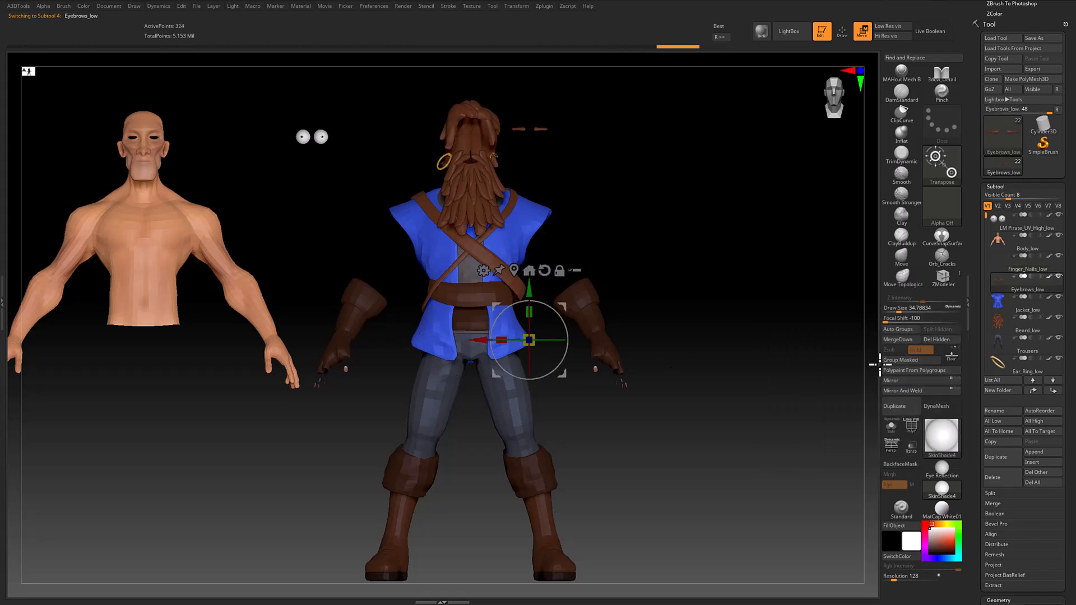
{"action": "left_click", "coordinate": [1051, 310]}
{"action": "left_click_drag", "start_coordinate": [420, 340], "coordinate": [634, 340]}
Move the beard along X to below the eyeballs and the trousers out past the right side of the jacket
{"action": "left_click", "coordinate": [1053, 333]}
{"action": "left_click_drag", "start_coordinate": [426, 339], "coordinate": [267, 340]}
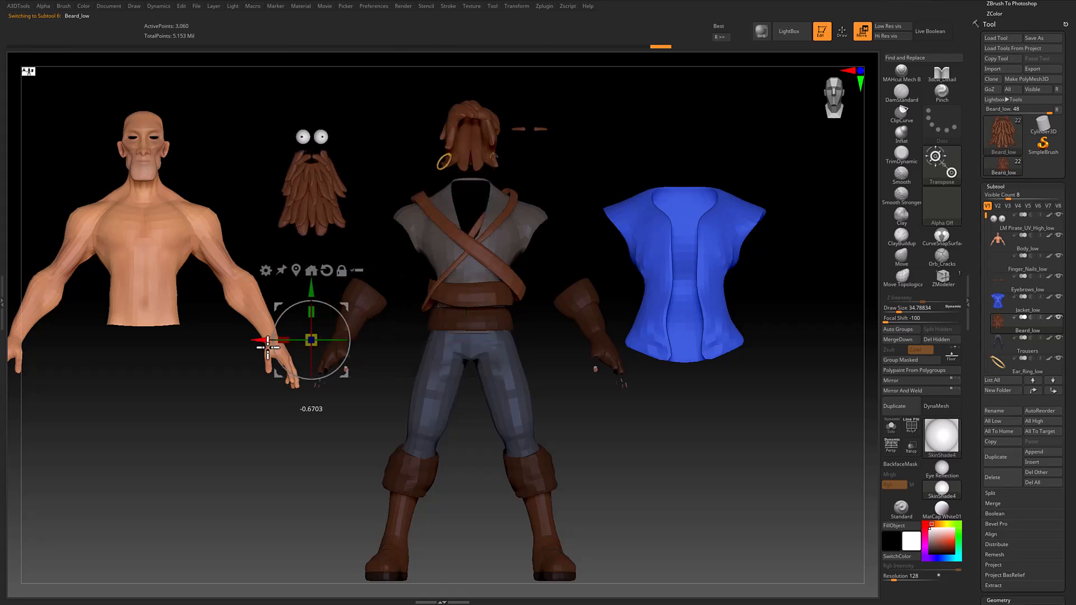
{"action": "left_click", "coordinate": [1044, 355]}
{"action": "left_click_drag", "start_coordinate": [423, 339], "coordinate": [776, 377]}
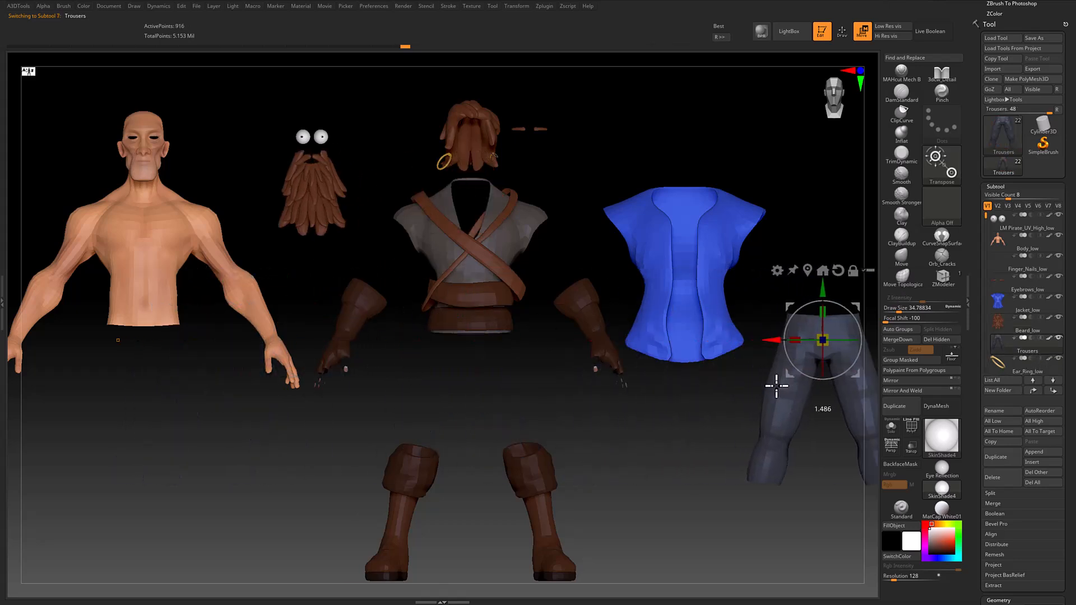
Move the small Ear_Ring_low left of the hair and the thin belt to above the trousers along X
{"action": "left_click", "coordinate": [1045, 374]}
{"action": "left_click_drag", "start_coordinate": [423, 338], "coordinate": [312, 339]}
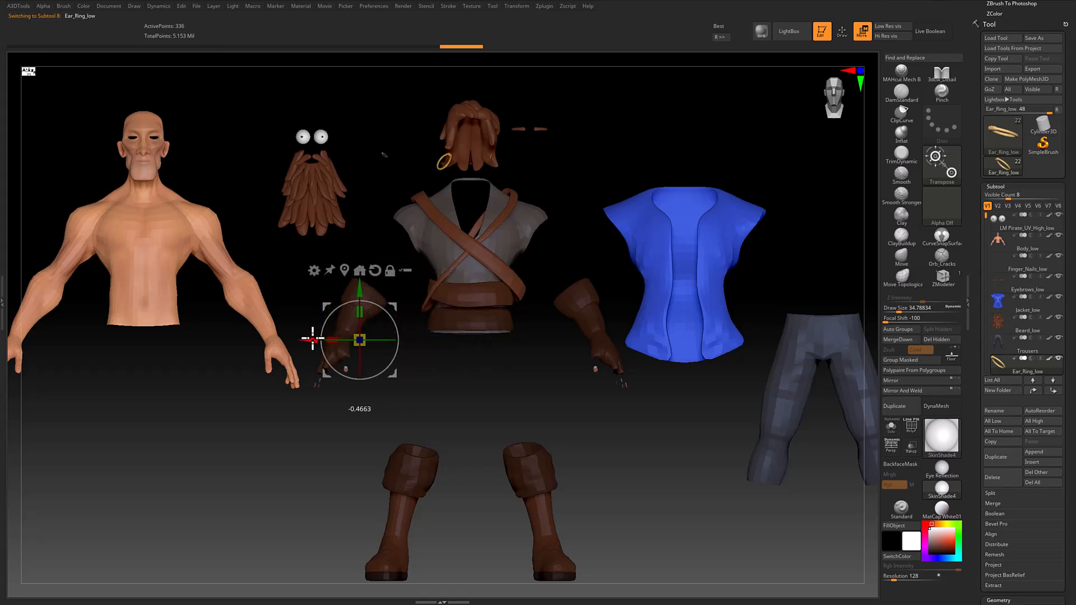
{"action": "left_click_drag", "start_coordinate": [986, 216], "coordinate": [981, 248]}
{"action": "left_click", "coordinate": [1055, 291]}
{"action": "left_click_drag", "start_coordinate": [421, 338], "coordinate": [771, 340]}
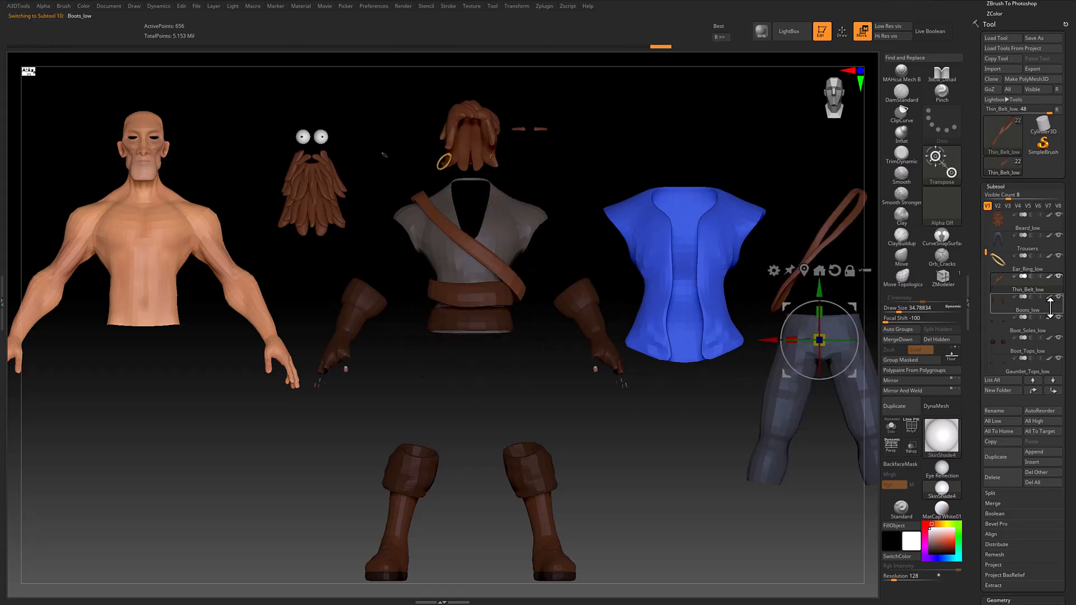
Move the boots along X to below the body and shift the boot soles slightly left
{"action": "left_click", "coordinate": [1052, 306]}
{"action": "left_click_drag", "start_coordinate": [409, 340], "coordinate": [178, 376]}
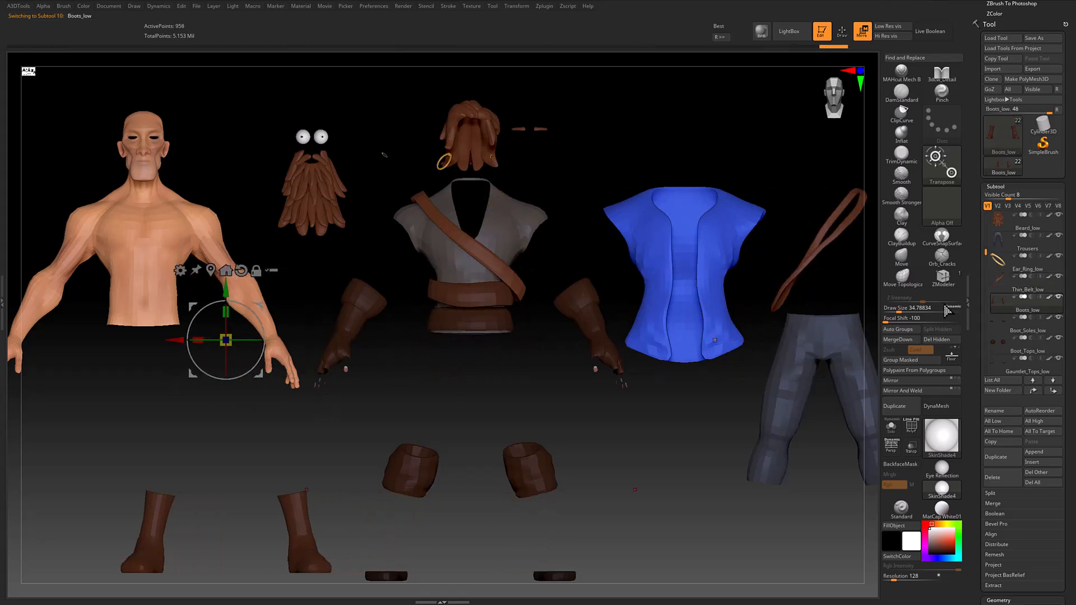
{"action": "left_click_drag", "start_coordinate": [982, 252], "coordinate": [984, 282]}
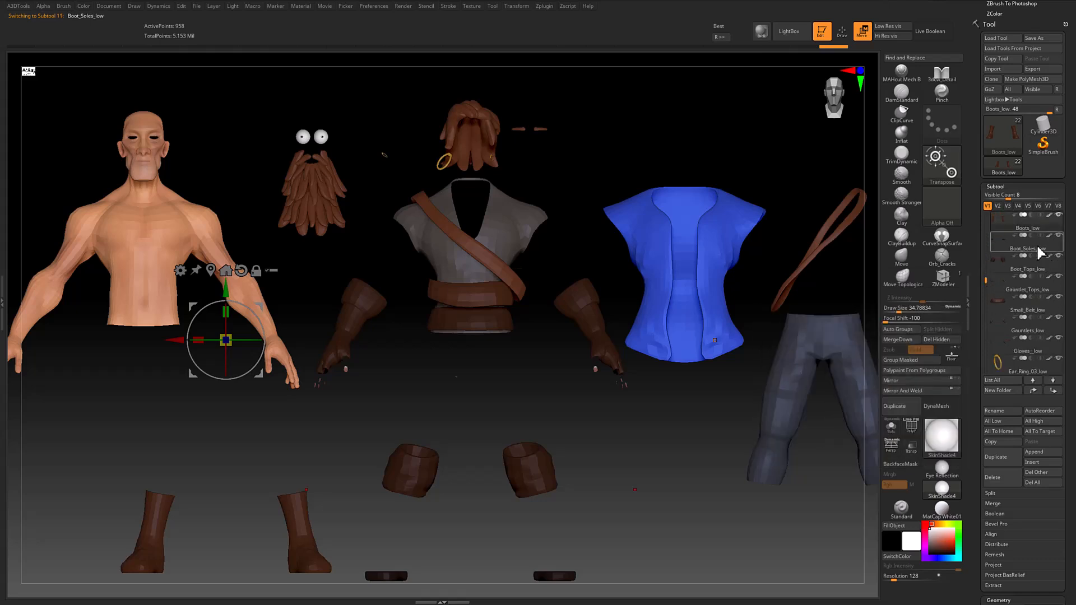
{"action": "left_click", "coordinate": [1054, 250]}
{"action": "mouse_move", "coordinate": [414, 339]}
{"action": "left_mouse_down"}
{"action": "mouse_move", "coordinate": [369, 342]}
{"action": "mouse_move", "coordinate": [411, 340]}
{"action": "left_mouse_up"}
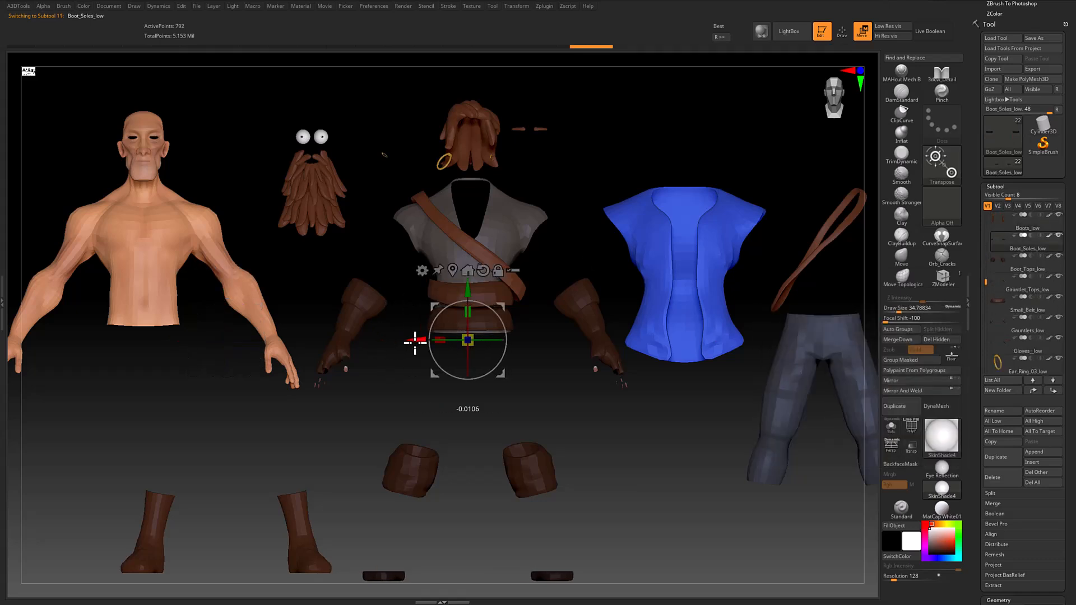
Move the small belt and the gauntlets along X to the far left of the body, and nudge the gloves slightly
{"action": "left_click", "coordinate": [1052, 310]}
{"action": "left_click_drag", "start_coordinate": [405, 342], "coordinate": [0, 402]}
{"action": "right_click_drag", "start_coordinate": [379, 425], "coordinate": [655, 410], "text": "ctrl"}
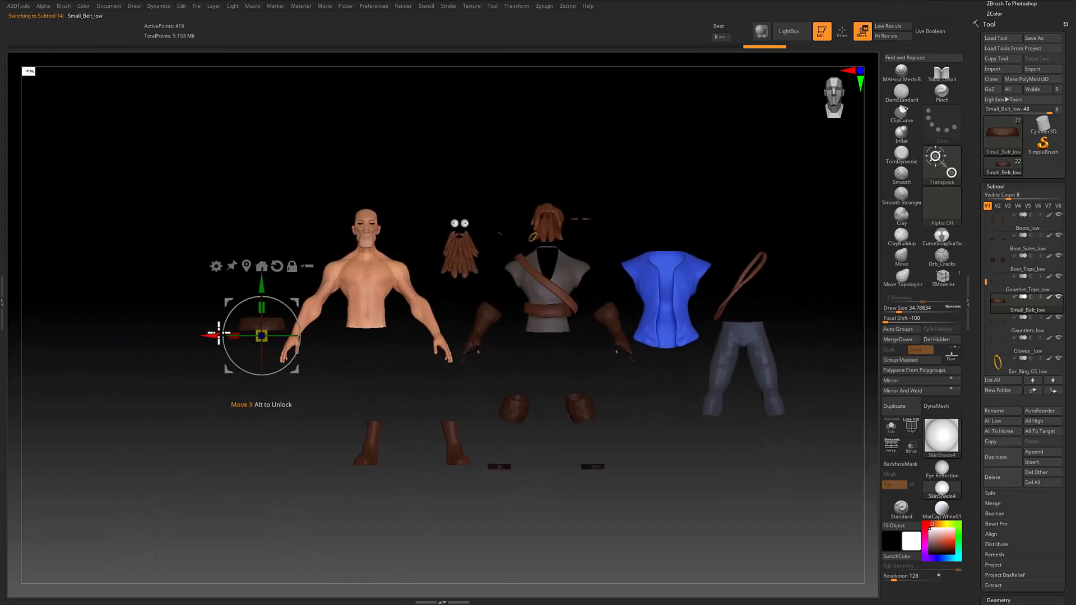
{"action": "left_click", "coordinate": [1028, 330]}
{"action": "left_click_drag", "start_coordinate": [507, 334], "coordinate": [110, 335]}
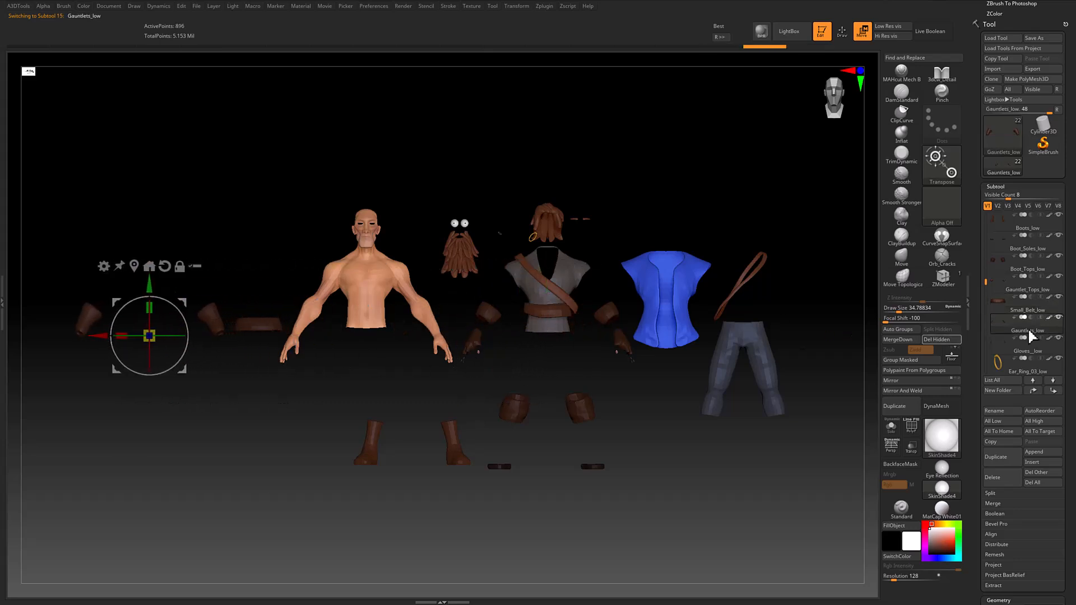
{"action": "left_click", "coordinate": [1050, 342]}
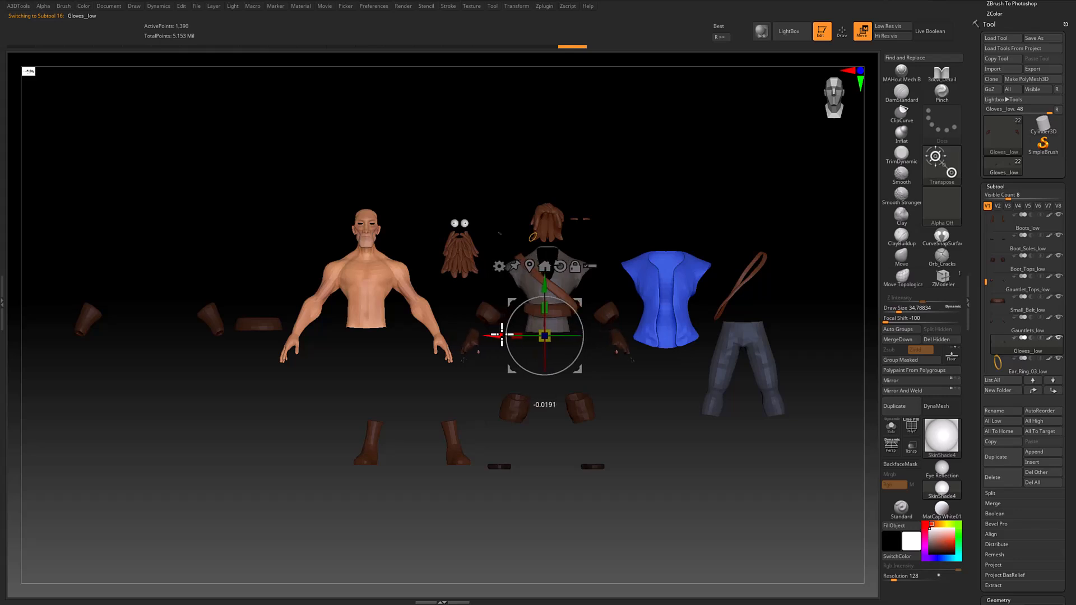
Move Ear_Ring_03_low right of the eyebrows and the large diagonal belt beside the thin belt along X
{"action": "left_click", "coordinate": [1058, 366]}
{"action": "left_click_drag", "start_coordinate": [500, 335], "coordinate": [560, 336]}
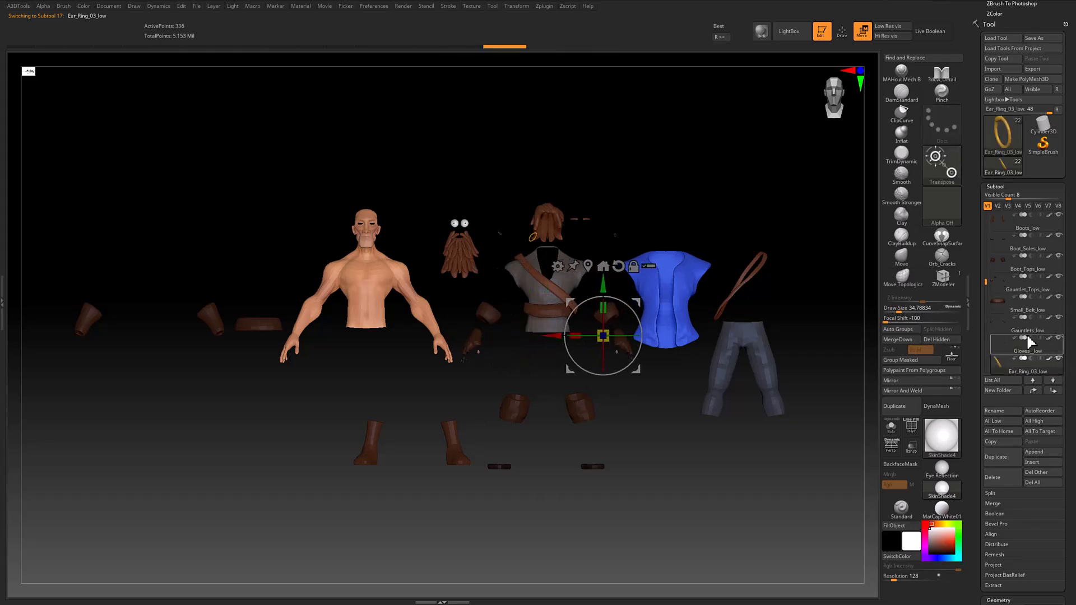
{"action": "left_click_drag", "start_coordinate": [986, 280], "coordinate": [987, 313]}
{"action": "left_click_drag", "start_coordinate": [557, 339], "coordinate": [756, 343]}
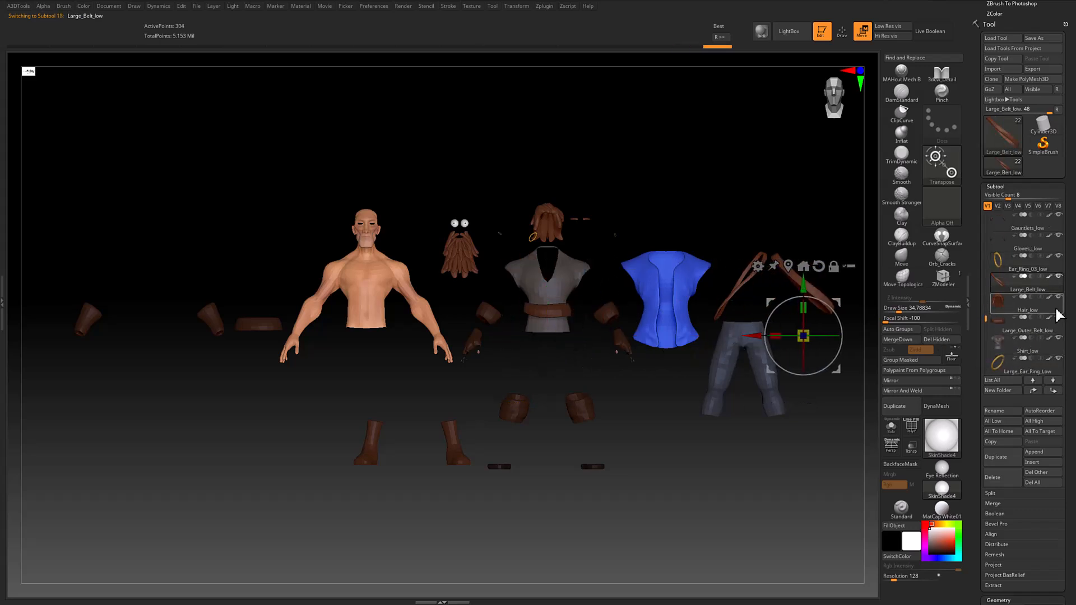
Move the large outer belt along X off the shirt to between the two separated gauntlets
{"action": "left_click", "coordinate": [1056, 314]}
{"action": "left_click", "coordinate": [1052, 333]}
{"action": "left_click_drag", "start_coordinate": [501, 301], "coordinate": [114, 302]}
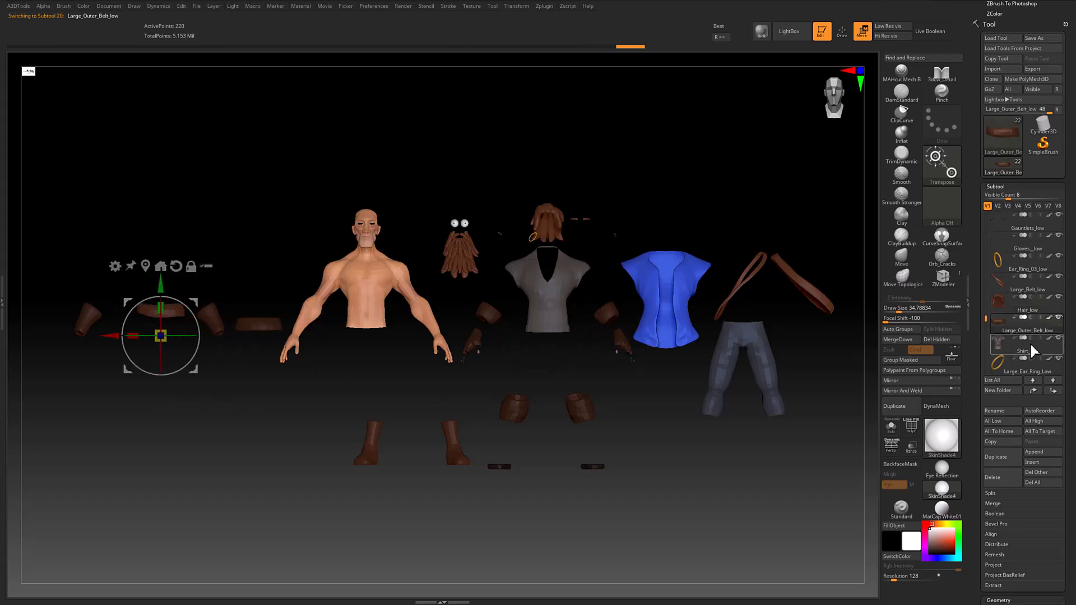
Move the large earring along X a little to the left of the hair
{"action": "left_click", "coordinate": [997, 343]}
{"action": "left_click_drag", "start_coordinate": [986, 317], "coordinate": [986, 340]}
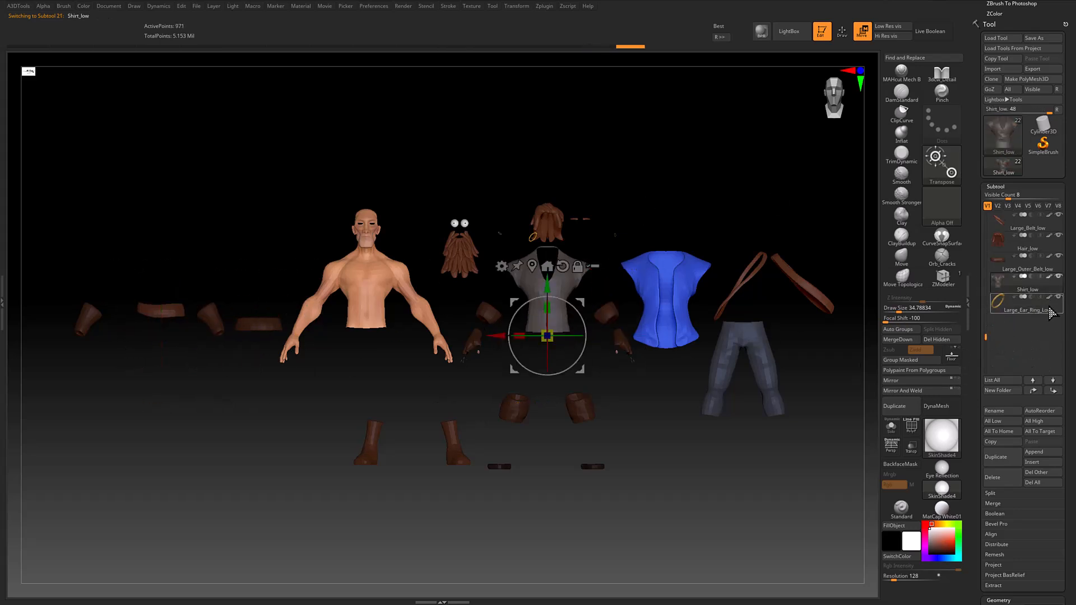
{"action": "left_click", "coordinate": [1019, 304]}
{"action": "left_click_drag", "start_coordinate": [499, 335], "coordinate": [480, 334]}
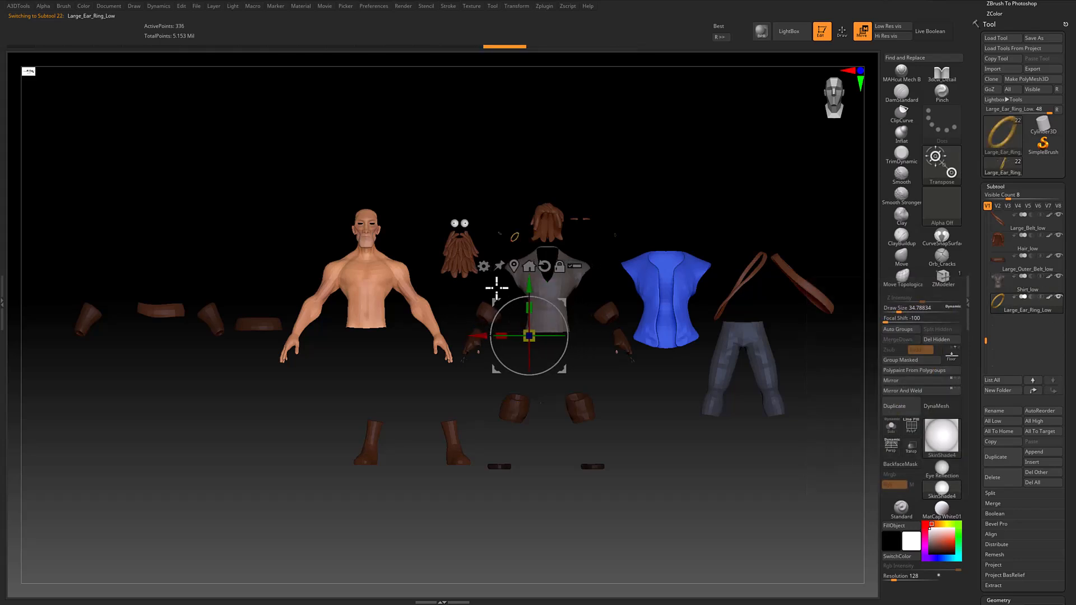
Export the exploded low-resolution subtools as an FBX file named LM Pirate_UV_EXP_low.fbx
{"action": "scroll", "coordinate": [996, 100], "scroll_direction": "up", "scroll_amount": 5}
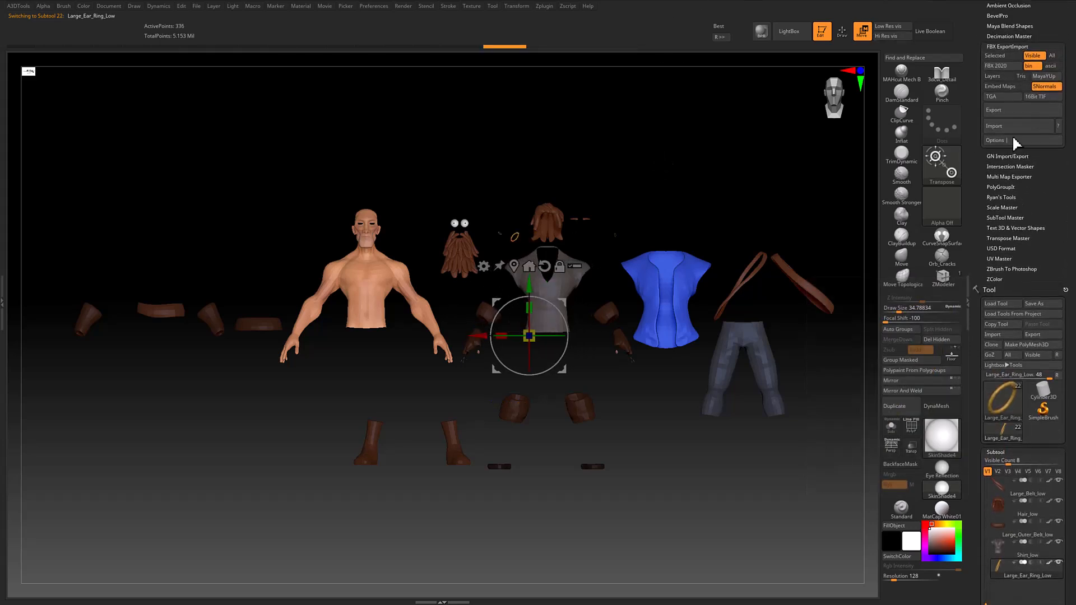
{"action": "left_click", "coordinate": [1006, 110]}
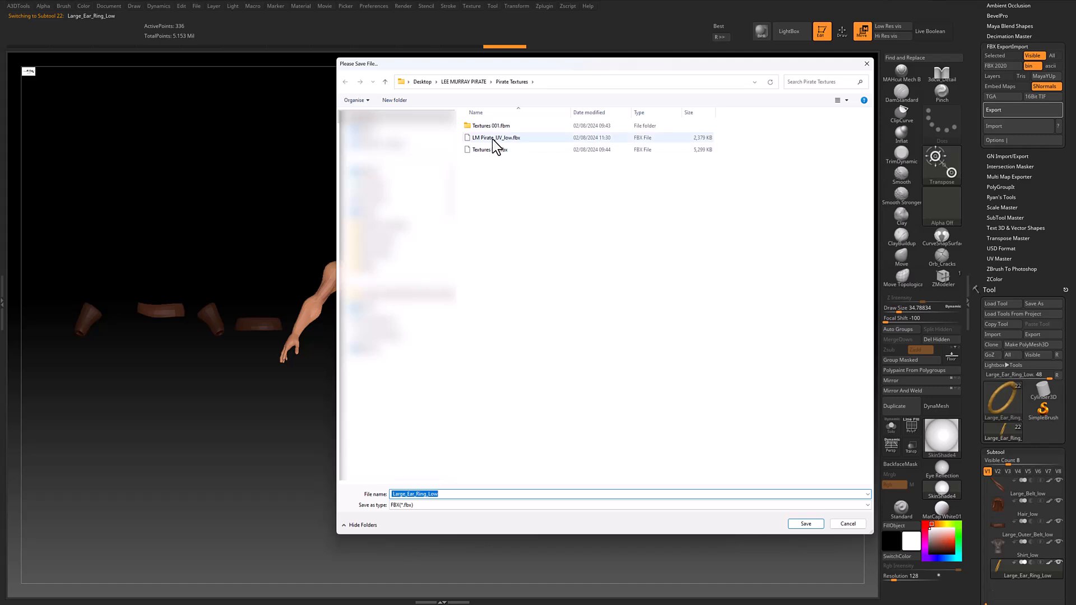
{"action": "left_click", "coordinate": [494, 139]}
{"action": "left_click", "coordinate": [422, 495]}
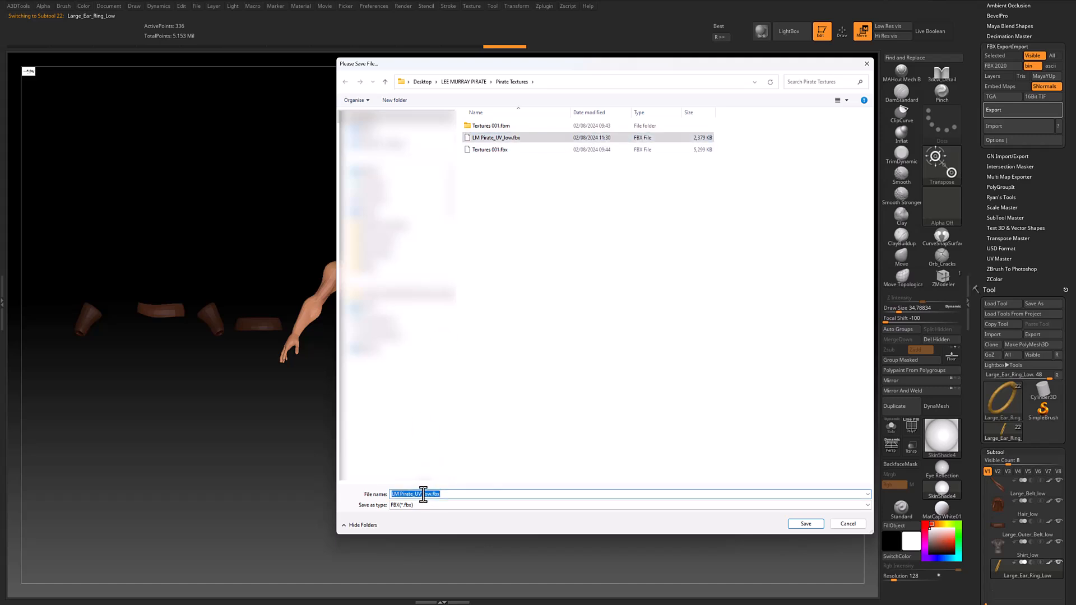
{"action": "type", "text": "_EXP_"}
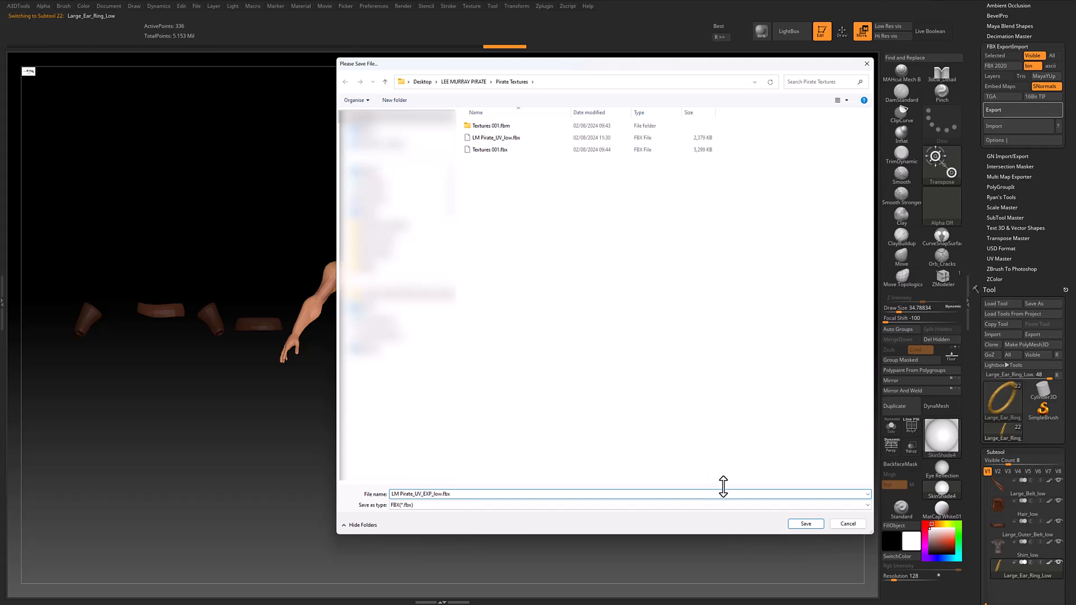
{"action": "left_click", "coordinate": [807, 524]}
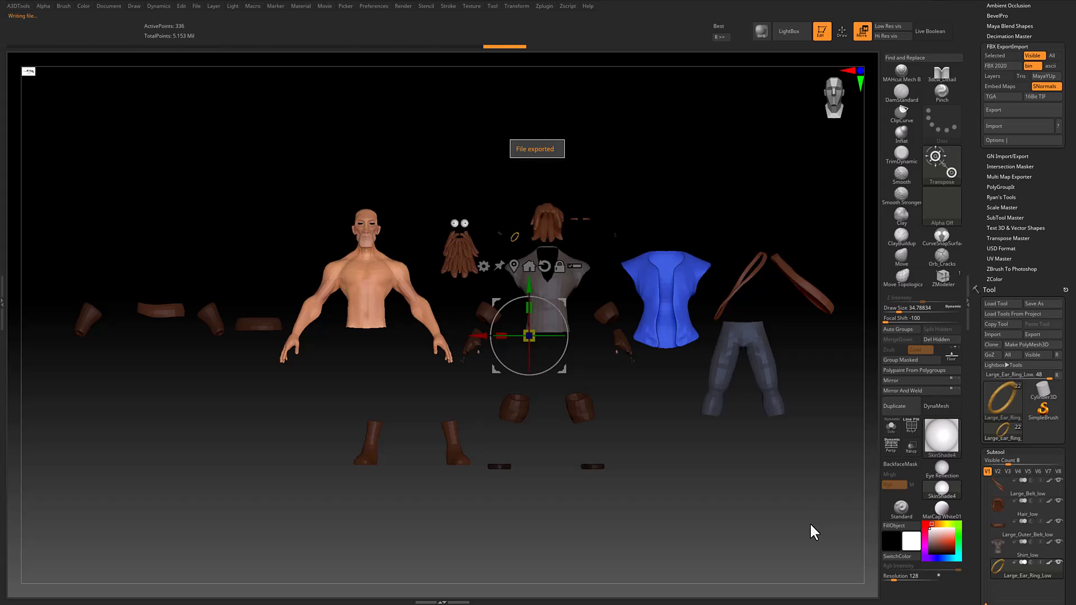
Find and replace "low" with "high" in the names of the subtools
{"action": "left_click", "coordinate": [898, 58]}
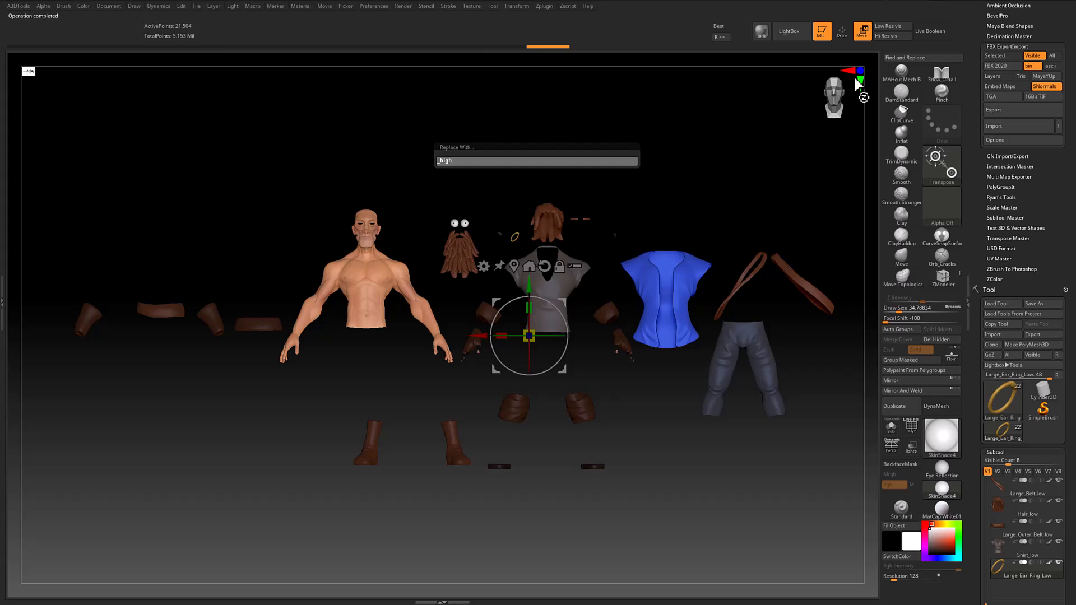
{"action": "type", "text": "_high"}
{"action": "key", "text": "Return"}
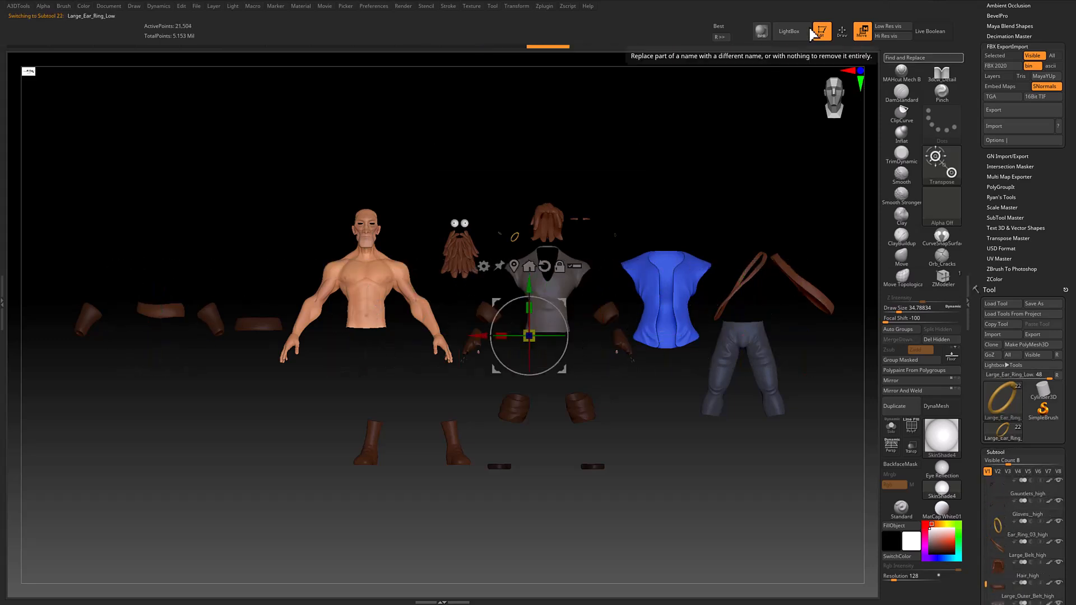
Export the exploded high-resolution subtools as an FBX file named LM Pirate_UV_EXP_high.fbx
{"action": "left_click", "coordinate": [1000, 110]}
{"action": "left_click", "coordinate": [531, 138]}
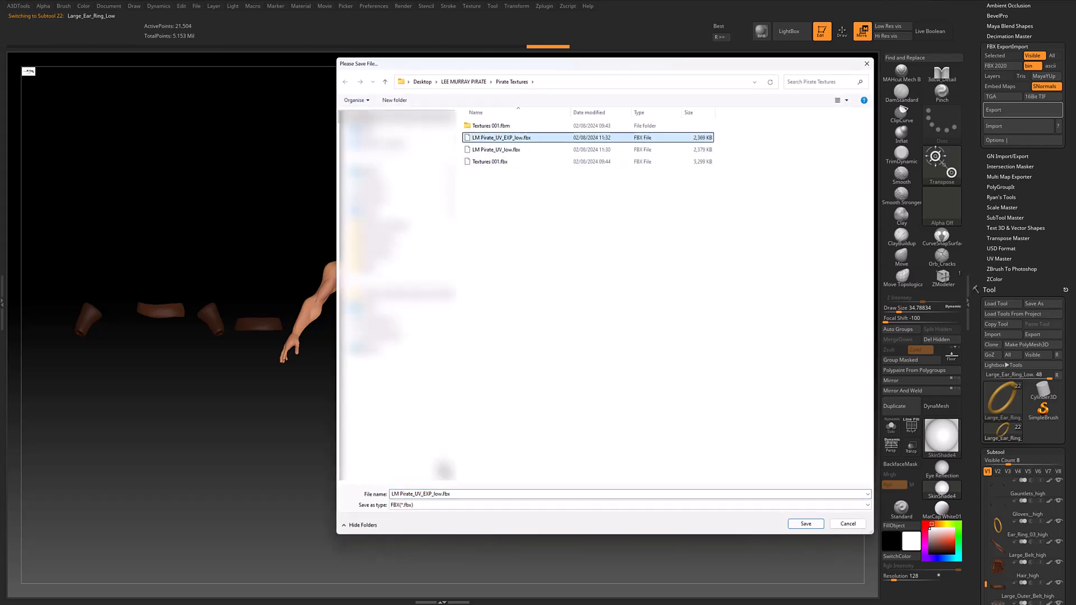
{"action": "double_click", "coordinate": [441, 494]}
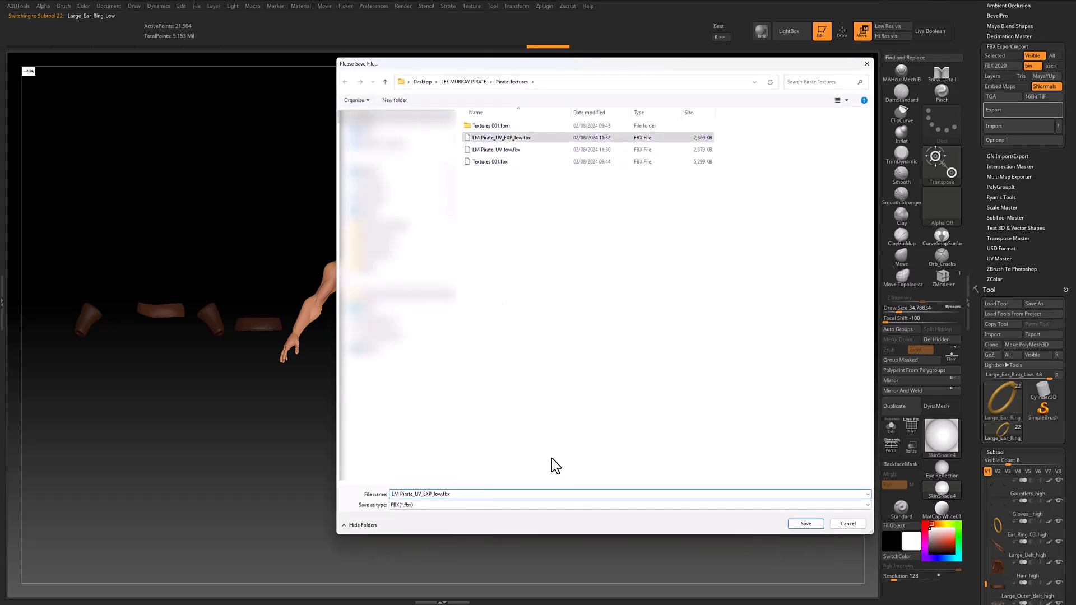
{"action": "key", "text": "BackSpace"}
{"action": "key", "text": "BackSpace"}
{"action": "key", "text": "BackSpace"}
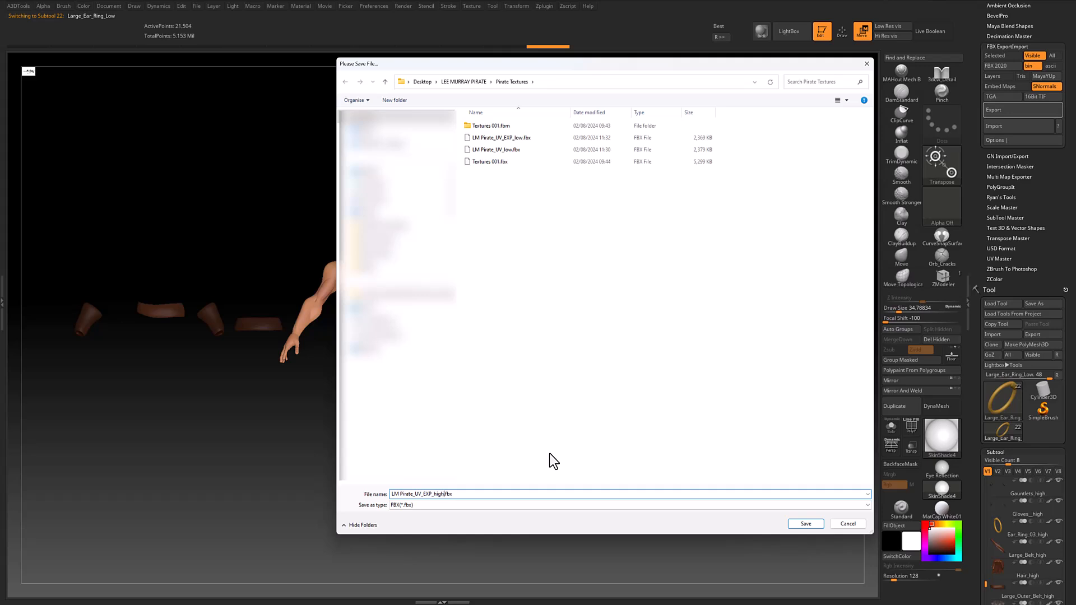
{"action": "key", "text": "Return"}
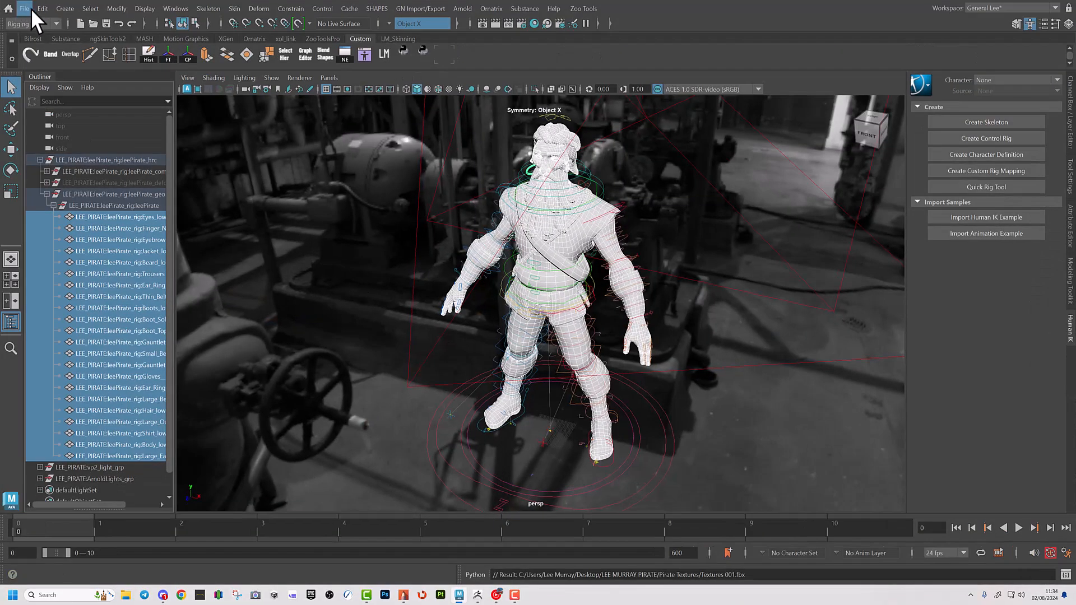
Switch to Maya and clear the selection of the pirate rig's geometry meshes
{"action": "left_click", "coordinate": [186, 89]}
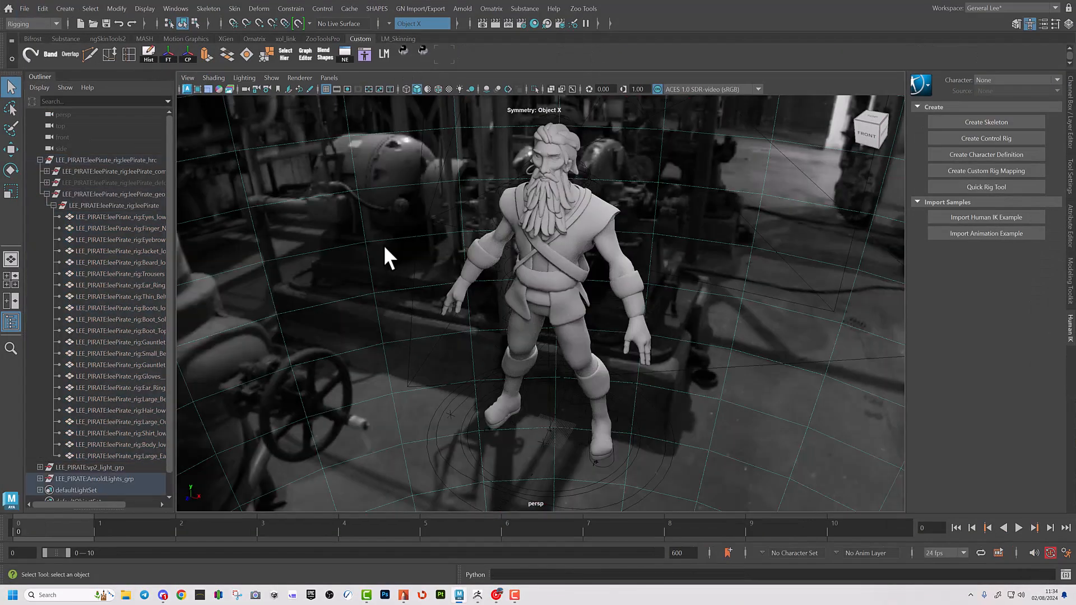
Toggle Arnold rendering in the viewport and start a new scene without saving the pirate rig scene
{"action": "left_click_drag", "start_coordinate": [383, 244], "coordinate": [380, 252], "text": "alt"}
{"action": "middle_click_drag", "start_coordinate": [391, 236], "coordinate": [386, 247], "text": "alt"}
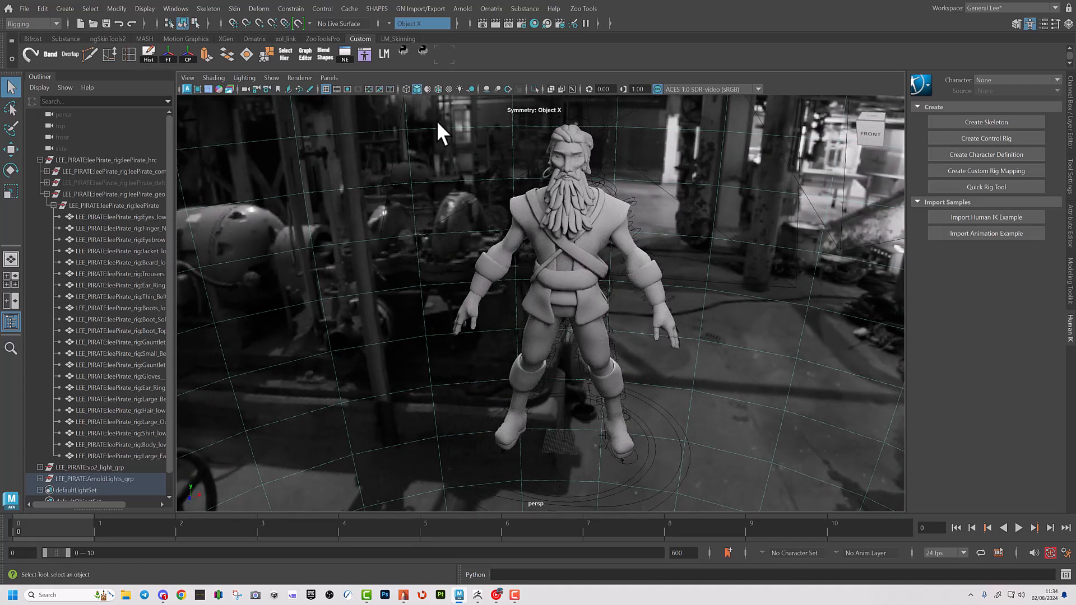
{"action": "left_click", "coordinate": [187, 88]}
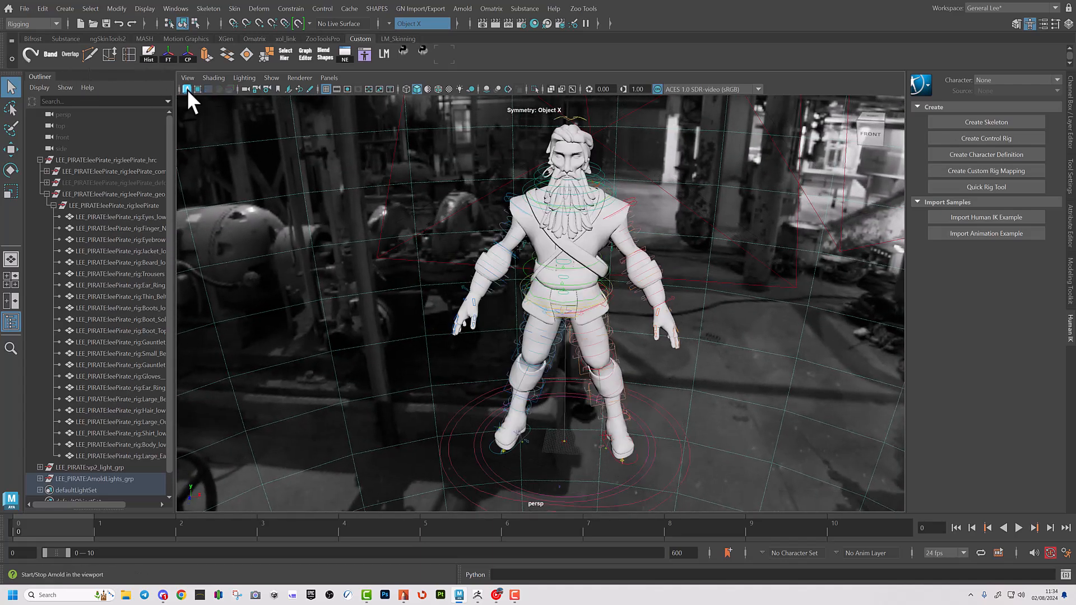
{"action": "left_click", "coordinate": [25, 8]}
{"action": "left_click", "coordinate": [34, 23]}
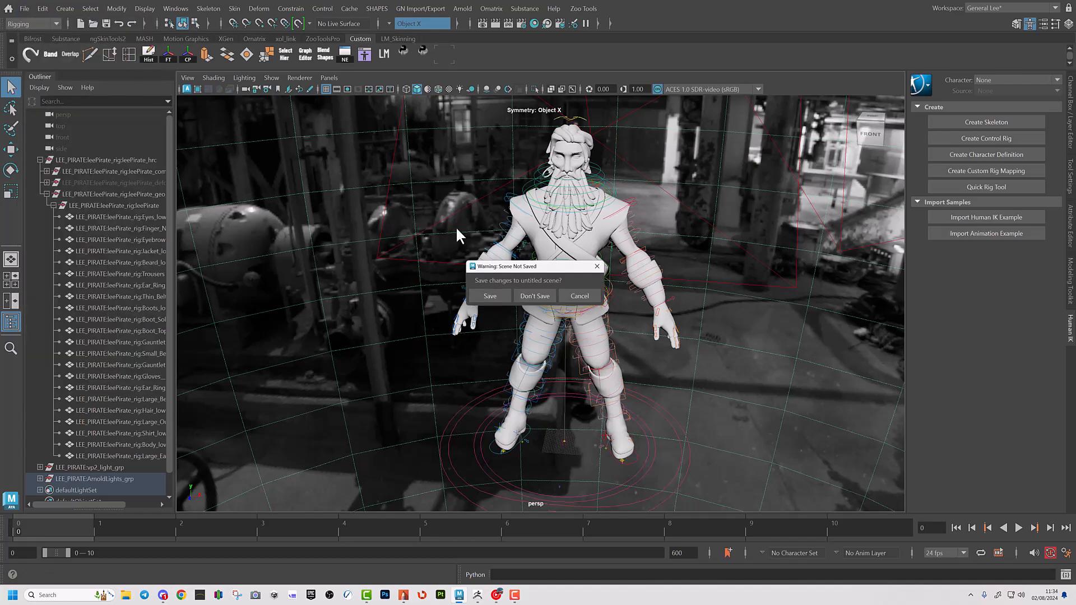
{"action": "left_click", "coordinate": [530, 293]}
Import LM Pirate_UV_low.fbx with the file type set to FBX and select all the imported pirate meshes
{"action": "left_click", "coordinate": [22, 11]}
{"action": "left_click", "coordinate": [59, 139]}
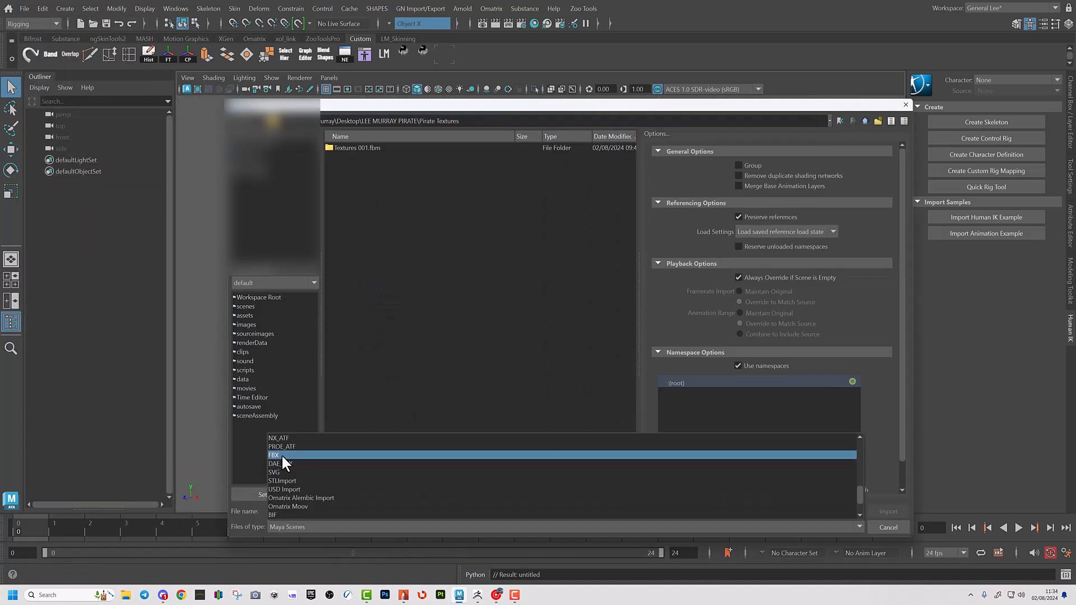
{"action": "left_click", "coordinate": [282, 454]}
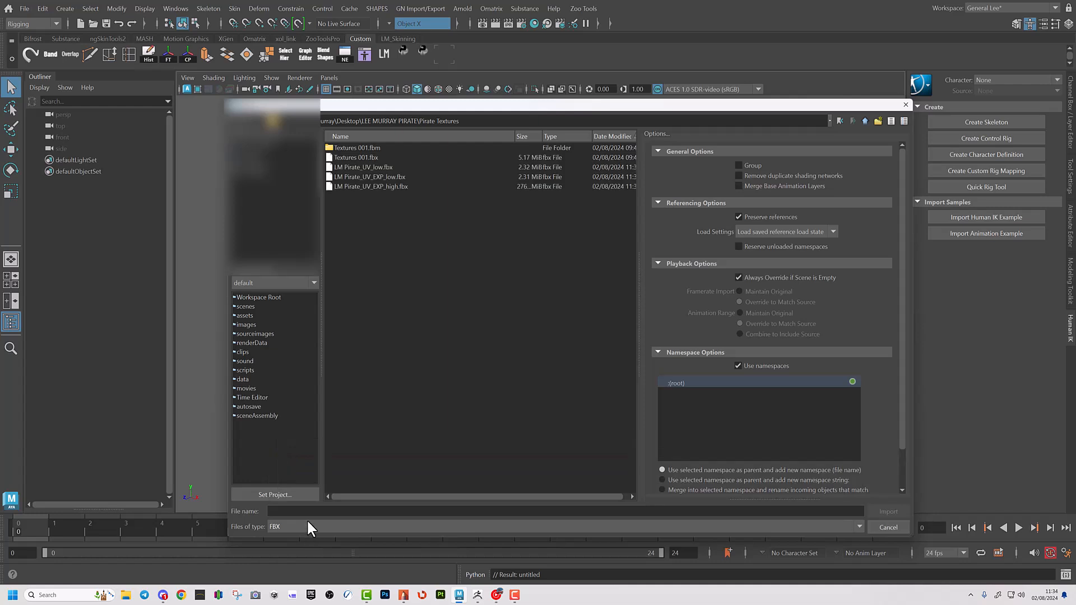
{"action": "double_click", "coordinate": [349, 166]}
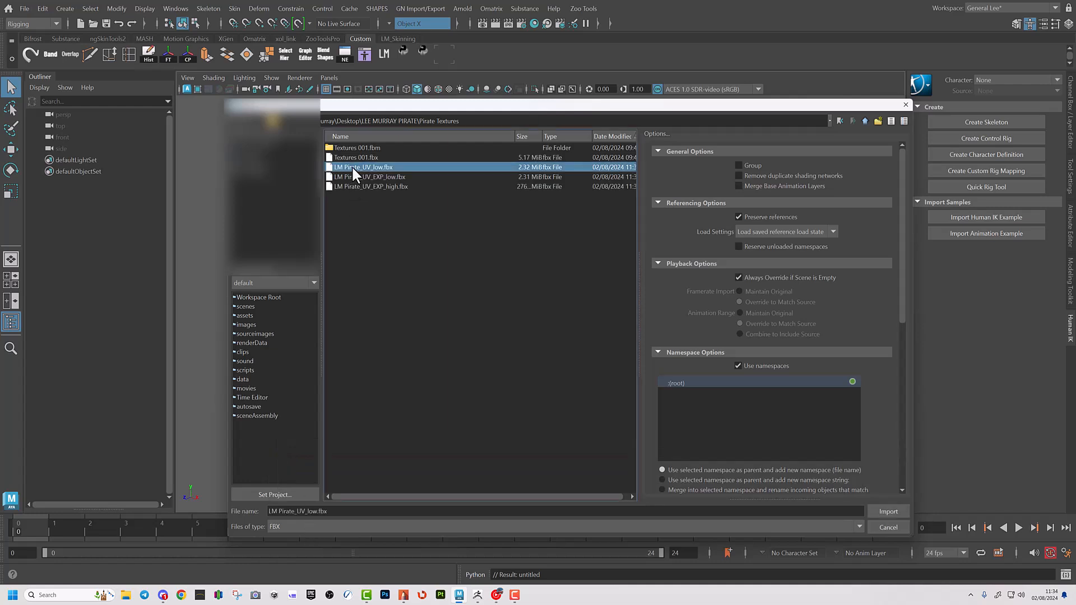
{"action": "right_click_drag", "start_coordinate": [542, 303], "coordinate": [292, 331], "text": "alt"}
{"action": "middle_click_drag", "start_coordinate": [456, 255], "coordinate": [448, 403], "text": "alt"}
{"action": "right_click_drag", "start_coordinate": [448, 393], "coordinate": [230, 353], "text": "alt"}
{"action": "middle_click_drag", "start_coordinate": [501, 252], "coordinate": [504, 336], "text": "alt"}
{"action": "left_click_drag", "start_coordinate": [468, 335], "coordinate": [527, 339], "text": "alt"}
{"action": "left_click_drag", "start_coordinate": [427, 156], "coordinate": [635, 417]}
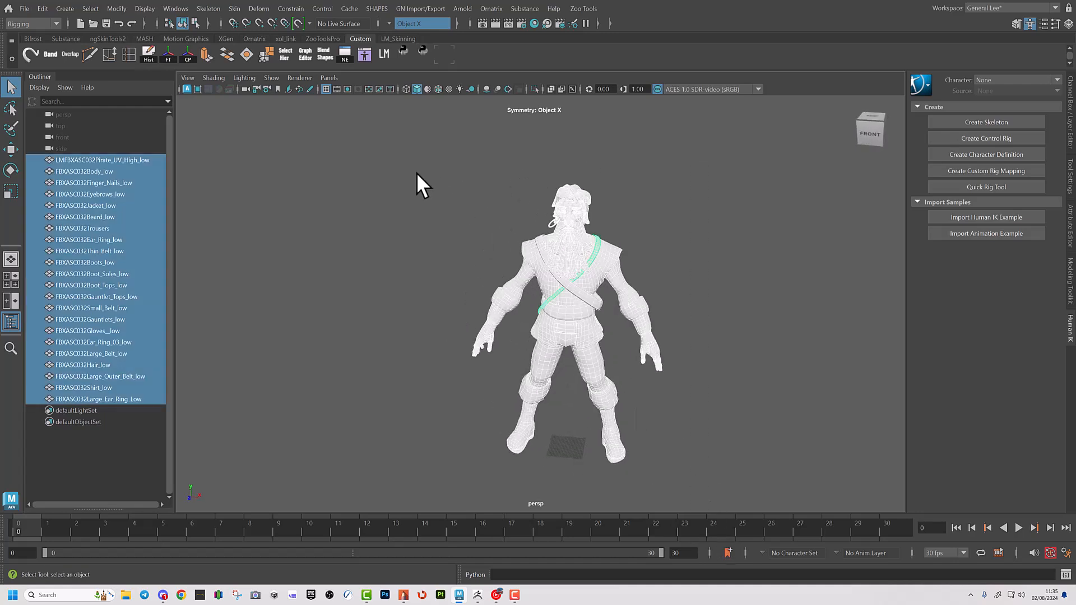
{"action": "right_click_drag", "start_coordinate": [416, 173], "coordinate": [439, 196], "text": "alt"}
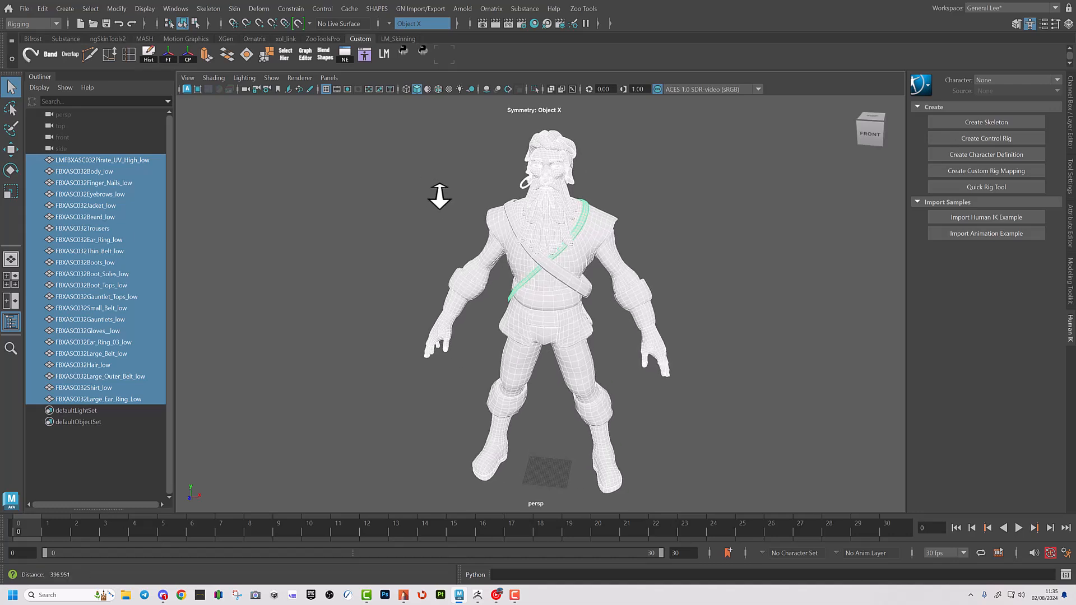
Create a new Lambert material in the Hypershade and name it One_Material
{"action": "left_click", "coordinate": [534, 23]}
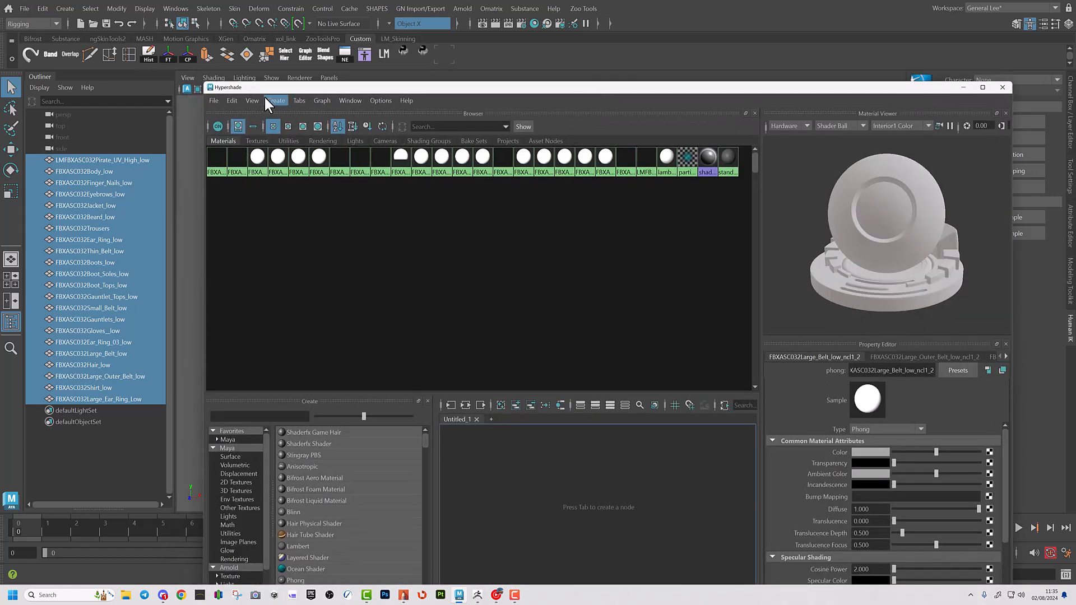
{"action": "left_click", "coordinate": [273, 100]}
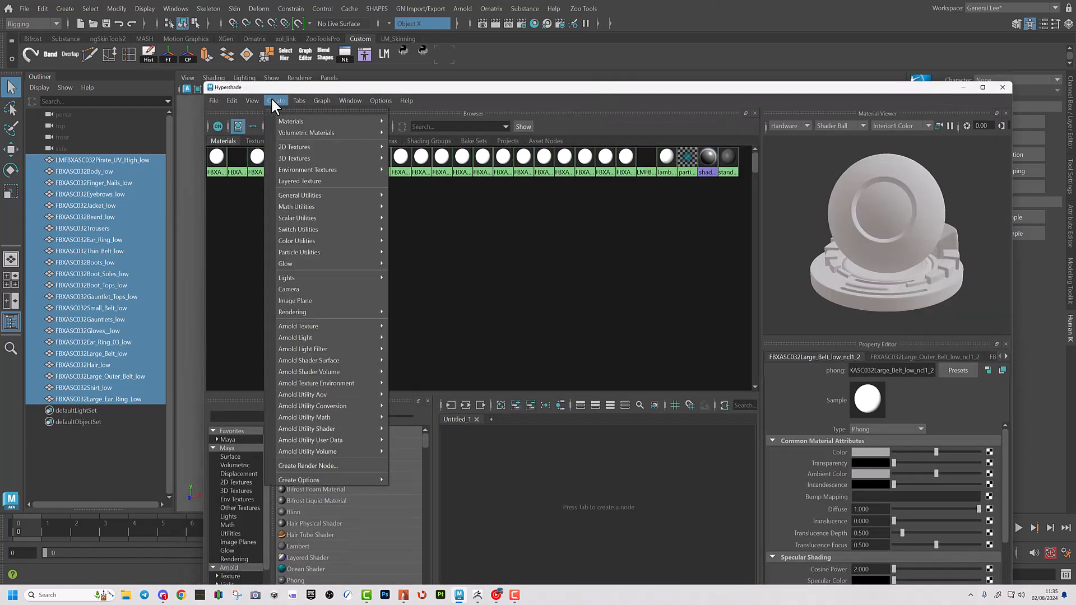
{"action": "mouse_move", "coordinate": [345, 124]}
{"action": "left_click", "coordinate": [425, 237]}
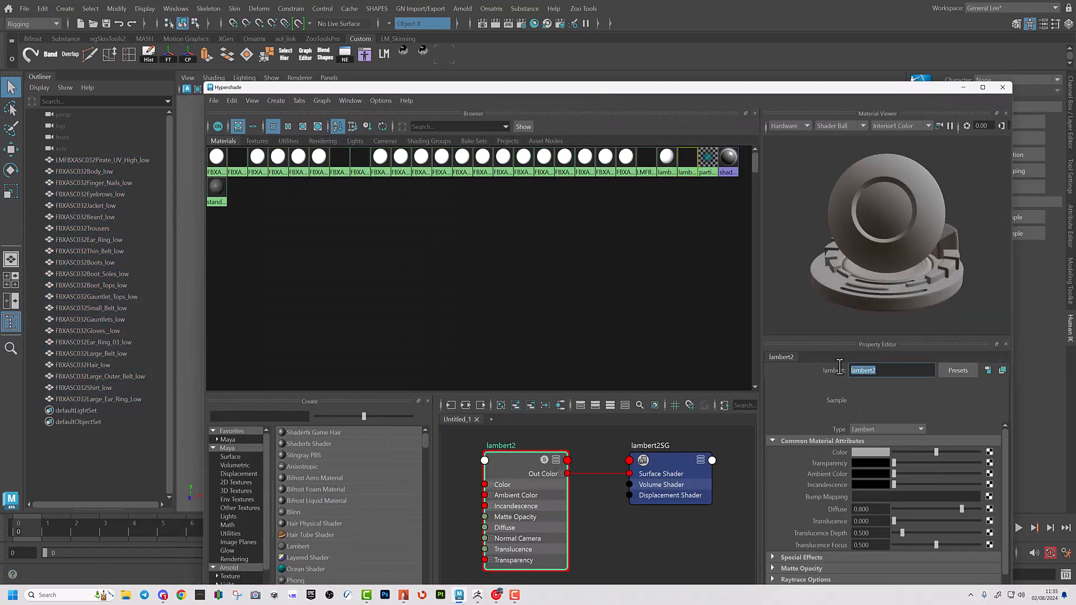
{"action": "type", "text": "One Material"}
{"action": "key", "text": "Return"}
Set the colour of One_Material to blue and enlarge the material swatches
{"action": "left_click", "coordinate": [872, 450]}
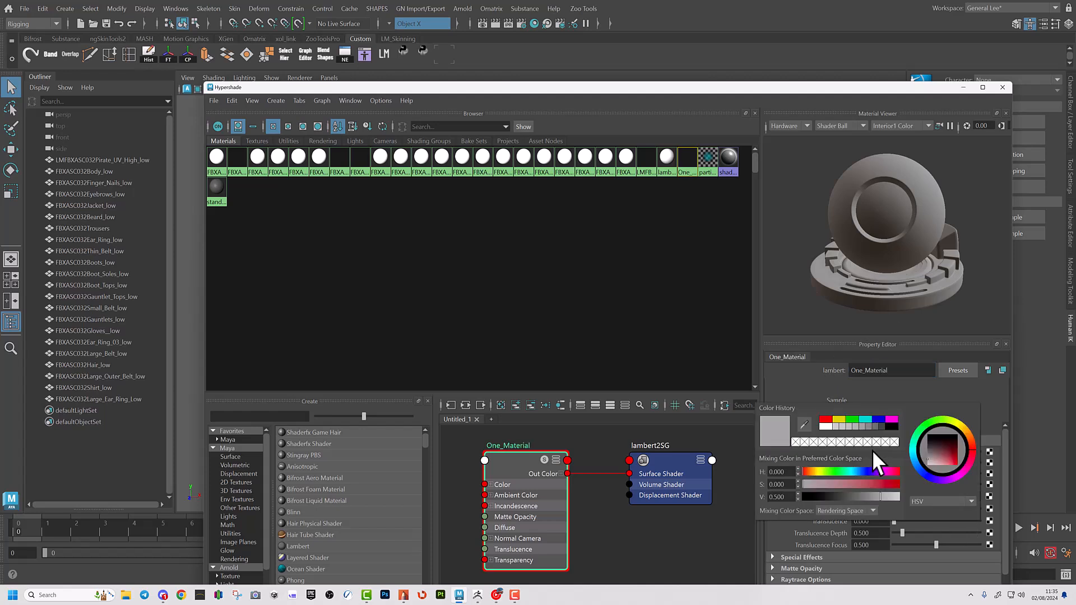
{"action": "left_click_drag", "start_coordinate": [939, 462], "coordinate": [955, 458]}
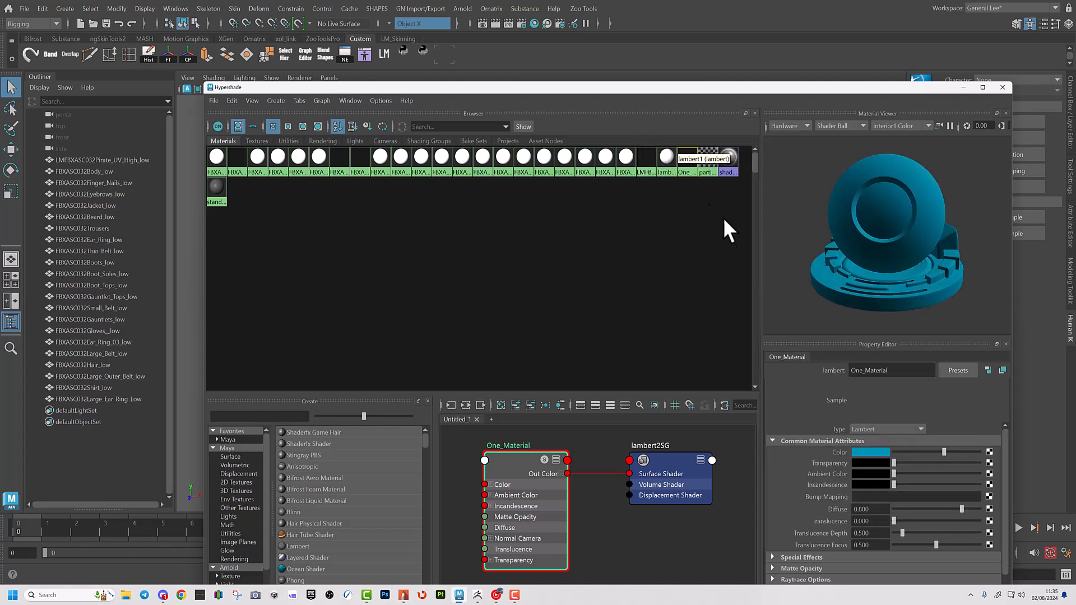
{"action": "left_click", "coordinate": [287, 125]}
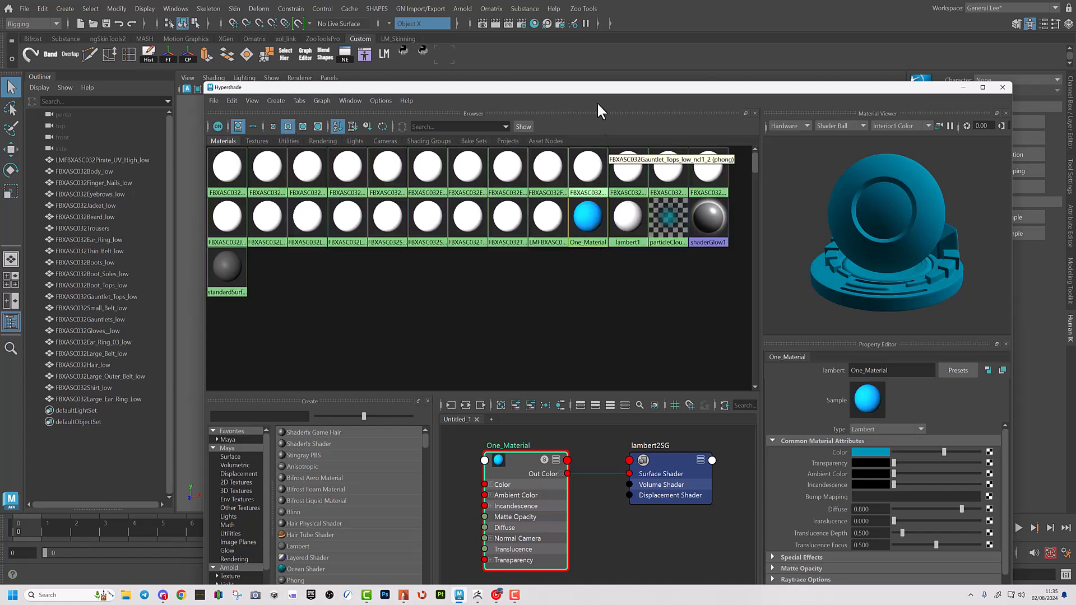
Assign One_Material to all the imported pirate meshes and delete the unused material nodes
{"action": "left_click", "coordinate": [105, 159]}
{"action": "left_click", "coordinate": [90, 399], "text": "shift"}
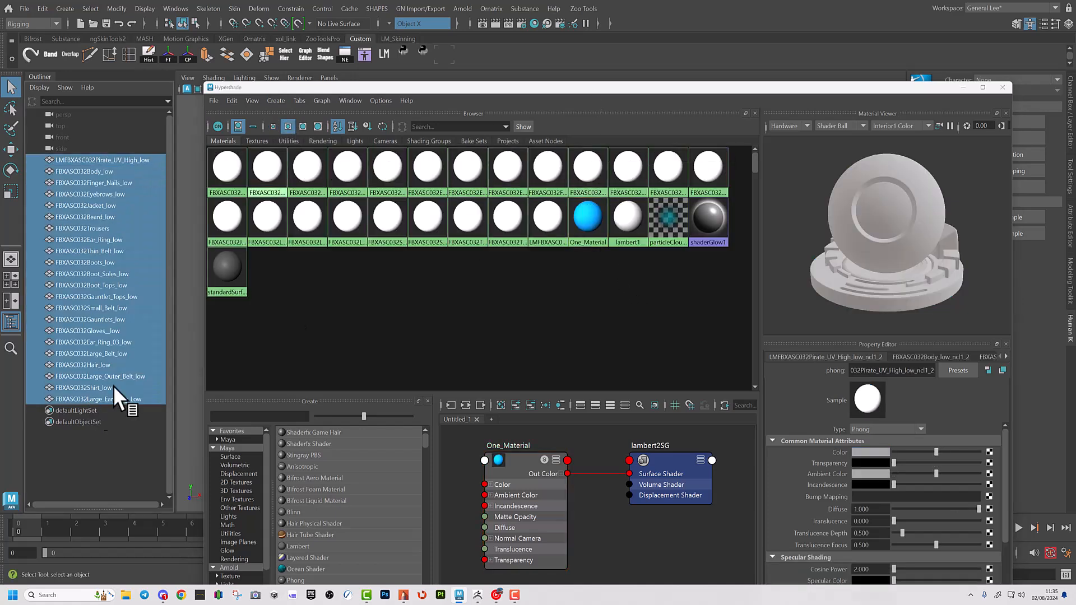
{"action": "right_click", "coordinate": [592, 217]}
{"action": "left_click", "coordinate": [593, 183]}
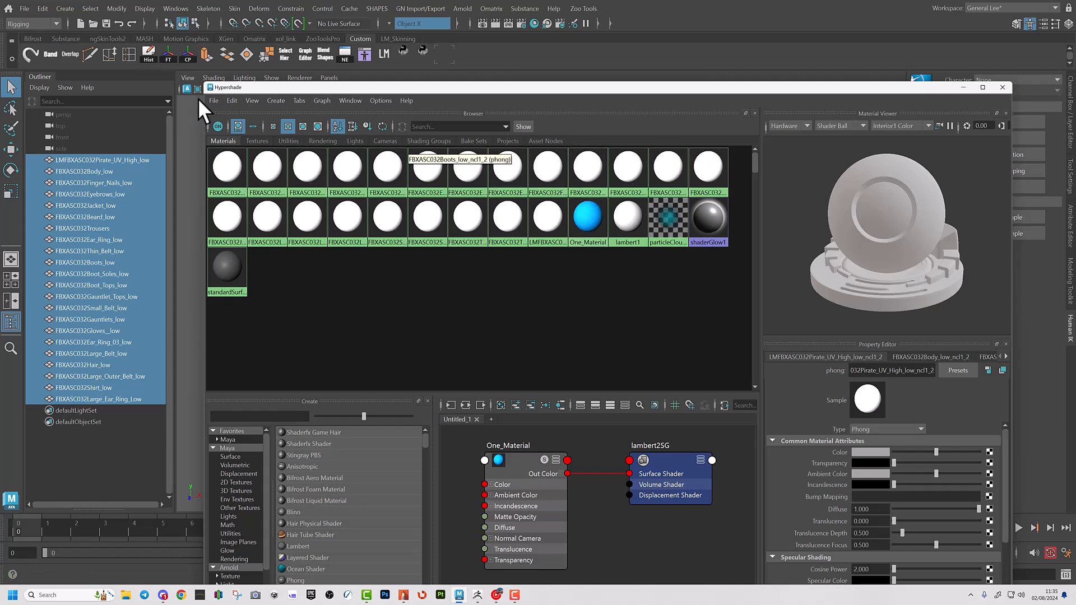
{"action": "left_click", "coordinate": [232, 101]}
{"action": "left_click", "coordinate": [252, 133]}
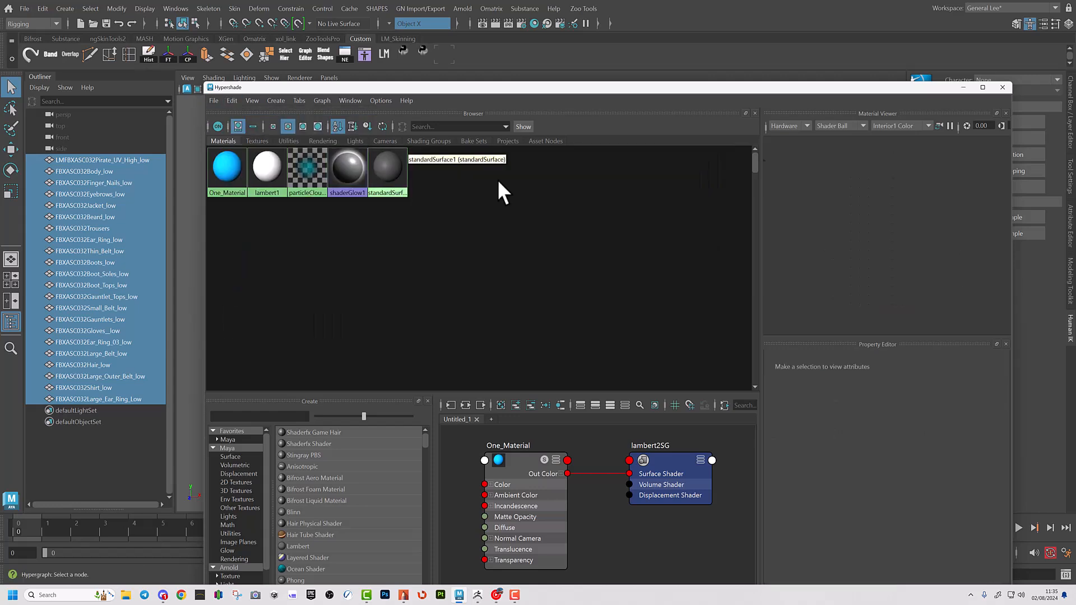
Close the Hypershade and export the selected meshes as FBX, overwriting LM Pirate_UV_low.fbx
{"action": "left_click", "coordinate": [1001, 87]}
{"action": "left_click", "coordinate": [25, 8]}
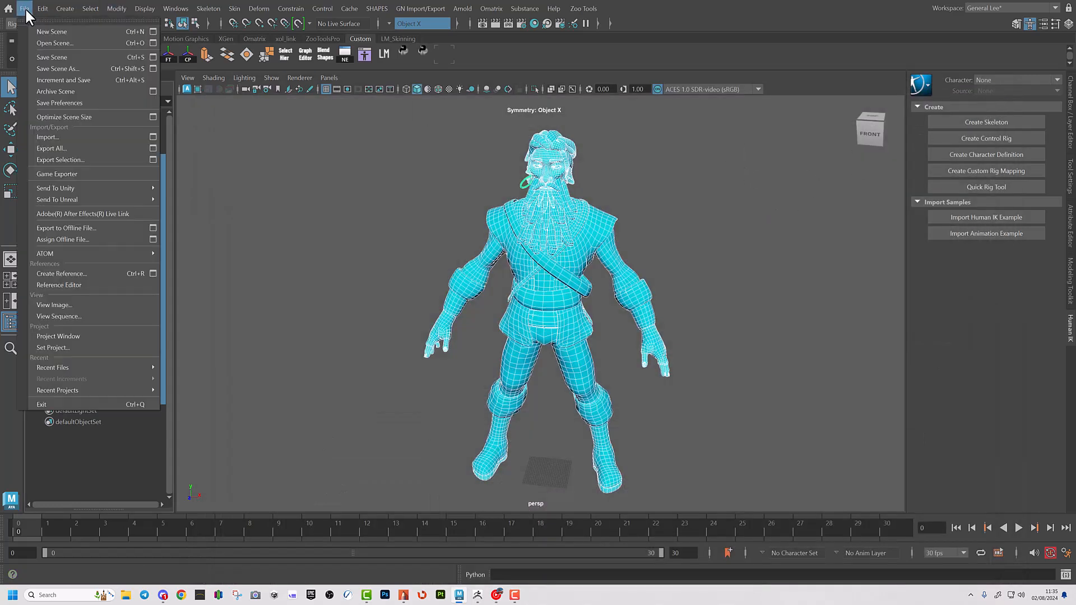
{"action": "left_click", "coordinate": [58, 160]}
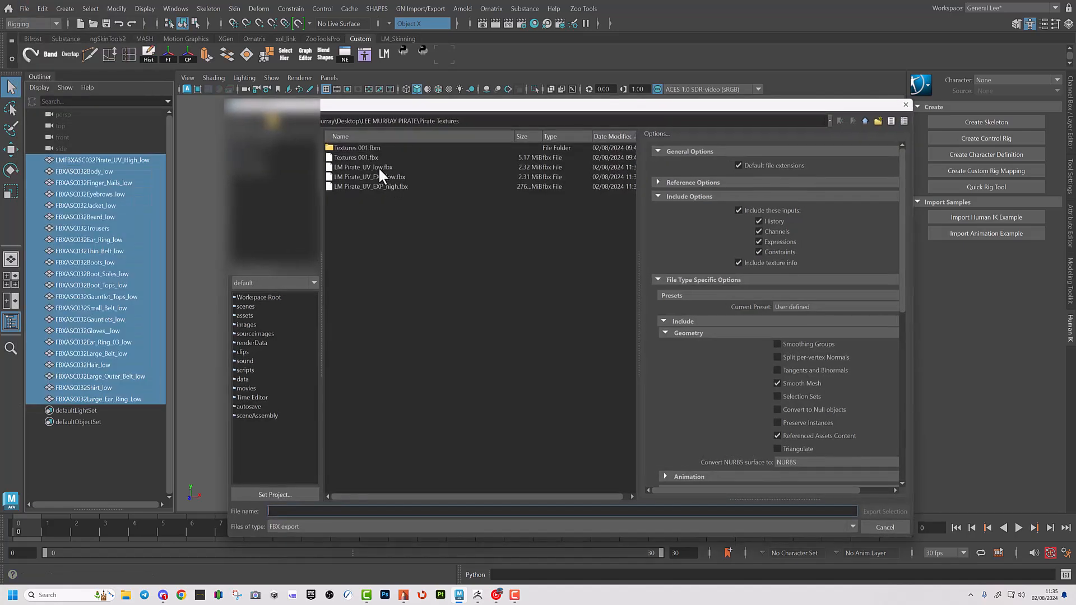
{"action": "double_click", "coordinate": [378, 167]}
{"action": "left_click", "coordinate": [545, 337]}
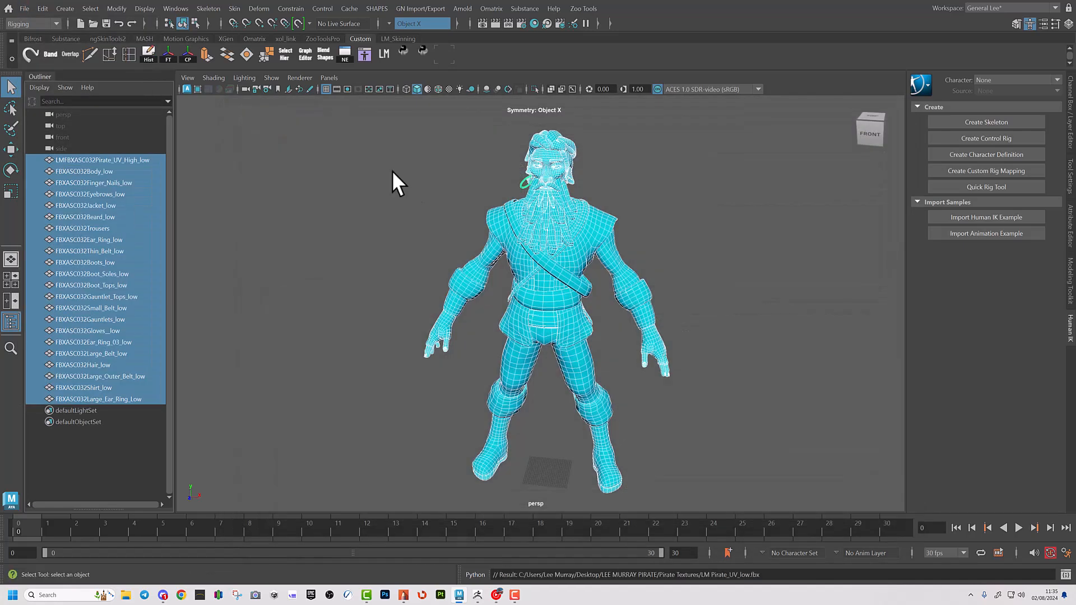
Delete the pirate meshes, then import LM Pirate_UV_EXP_low.fbx and select all its exploded parts
{"action": "key", "text": "Delete"}
{"action": "left_click", "coordinate": [25, 7]}
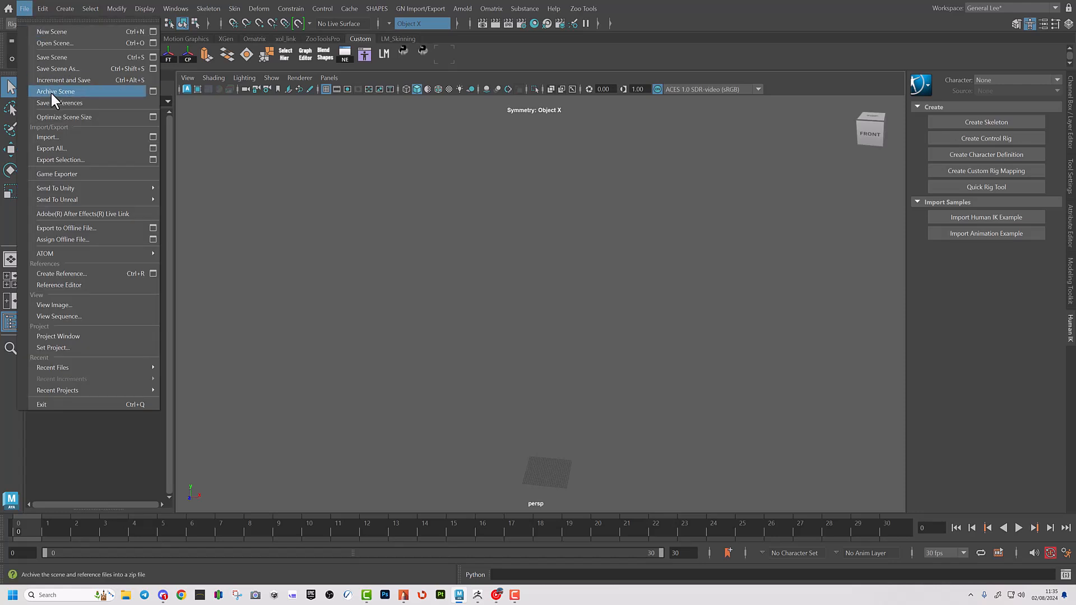
{"action": "left_click", "coordinate": [55, 137]}
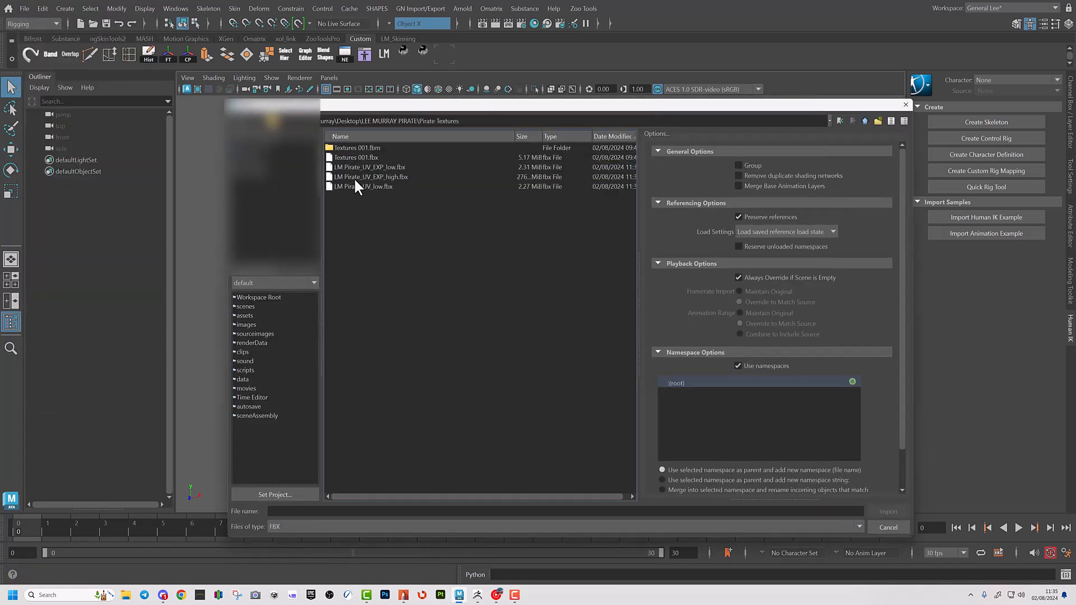
{"action": "double_click", "coordinate": [358, 166]}
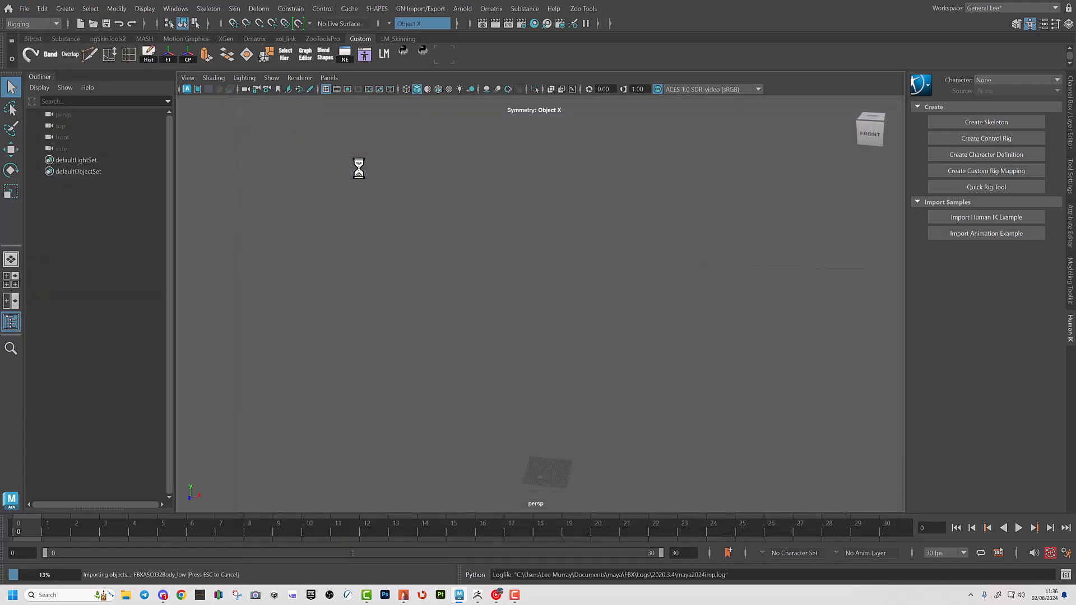
{"action": "key", "text": "a"}
{"action": "left_click_drag", "start_coordinate": [234, 212], "coordinate": [758, 469]}
Assign One_Material to the exploded low-resolution meshes in the Hypershade and delete the unused material nodes
{"action": "left_click", "coordinate": [534, 22]}
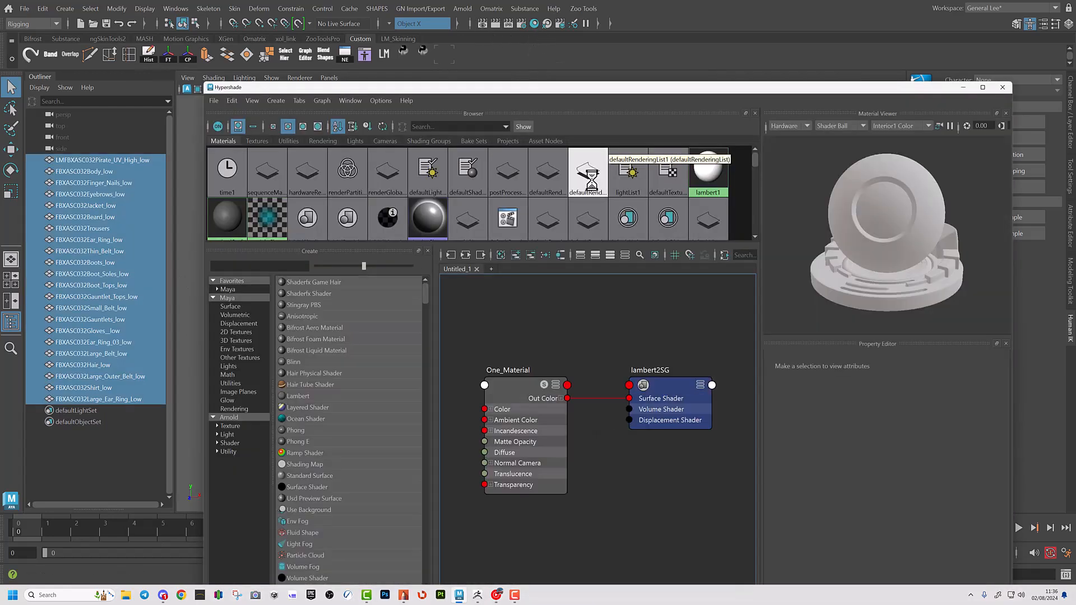
{"action": "right_click_drag", "start_coordinate": [587, 212], "coordinate": [586, 186]}
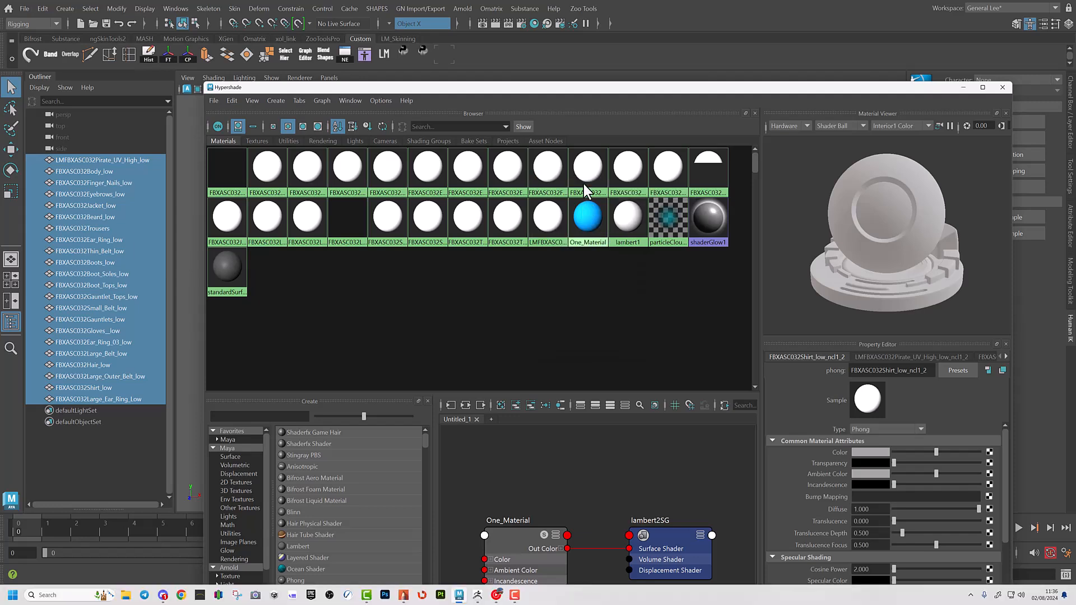
{"action": "left_click", "coordinate": [233, 101]}
{"action": "left_click", "coordinate": [244, 130]}
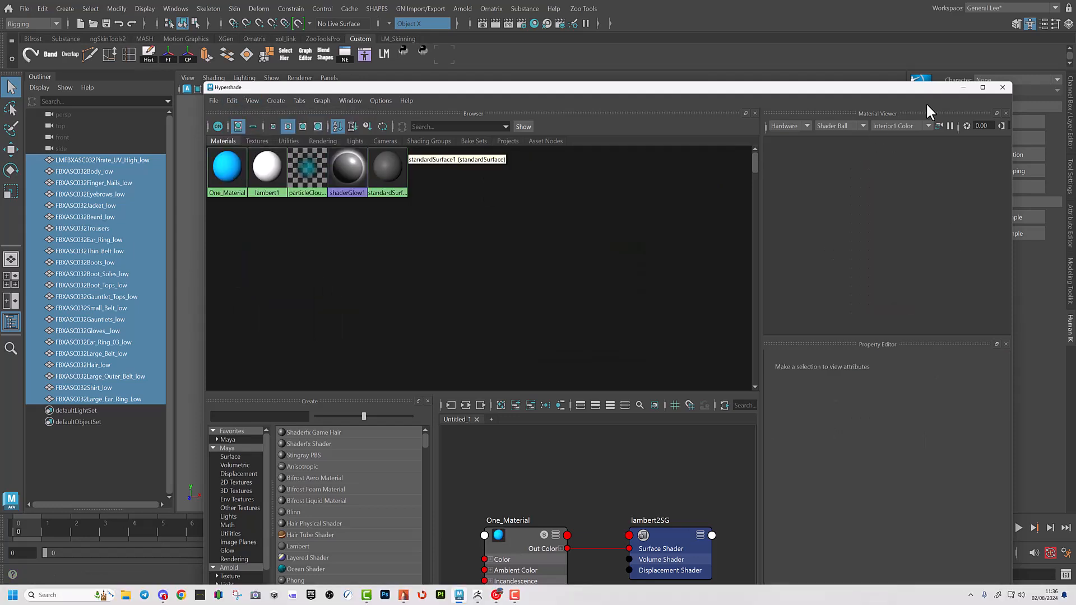
Close the Hypershade and export the selected exploded meshes as FBX, overwriting LM Pirate_UV_EXP_low.fbx
{"action": "left_click", "coordinate": [1002, 87]}
{"action": "left_click", "coordinate": [25, 8]}
{"action": "left_click", "coordinate": [62, 167]}
{"action": "double_click", "coordinate": [391, 166]}
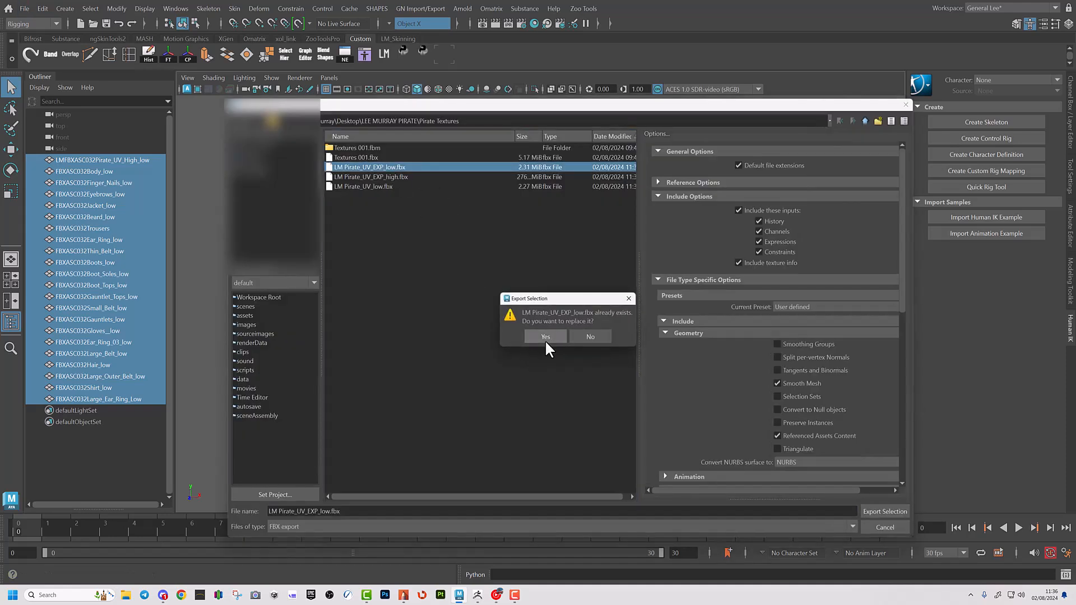
{"action": "left_click", "coordinate": [546, 335]}
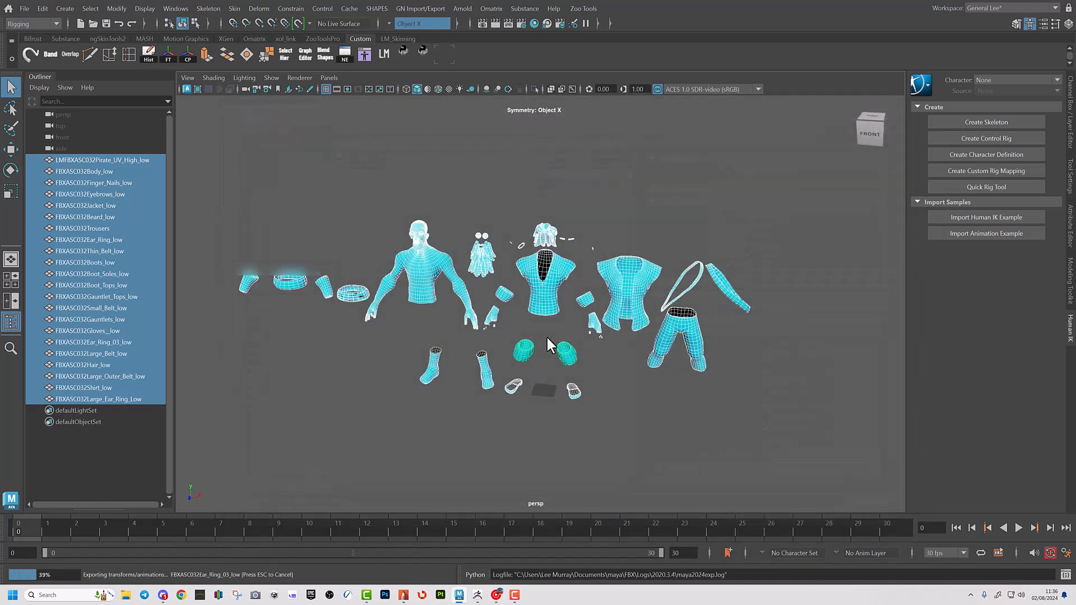
Select all the exploded low-resolution meshes and delete them from the scene
{"action": "left_click", "coordinate": [531, 161]}
{"action": "left_click_drag", "start_coordinate": [201, 178], "coordinate": [796, 456]}
{"action": "key", "text": "Delete"}
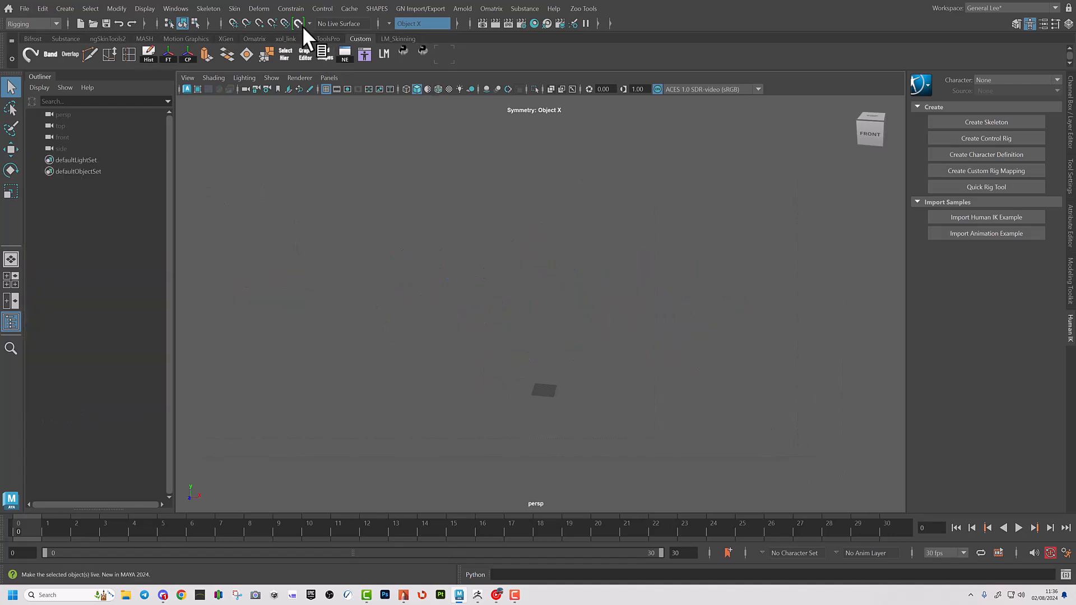
{"action": "left_click", "coordinate": [284, 38]}
{"action": "left_click", "coordinate": [25, 53]}
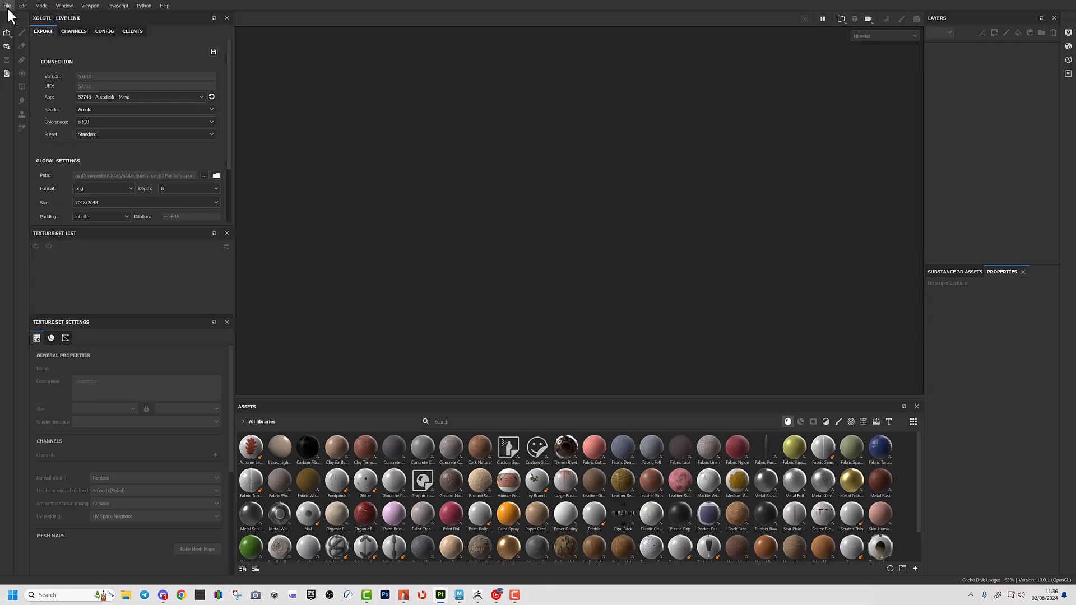
Switch to Substance 3D Painter and create a new project with 2048 document resolution from LM Pirate_UV_low.fbx
{"action": "left_click", "coordinate": [7, 5]}
{"action": "left_click", "coordinate": [17, 20]}
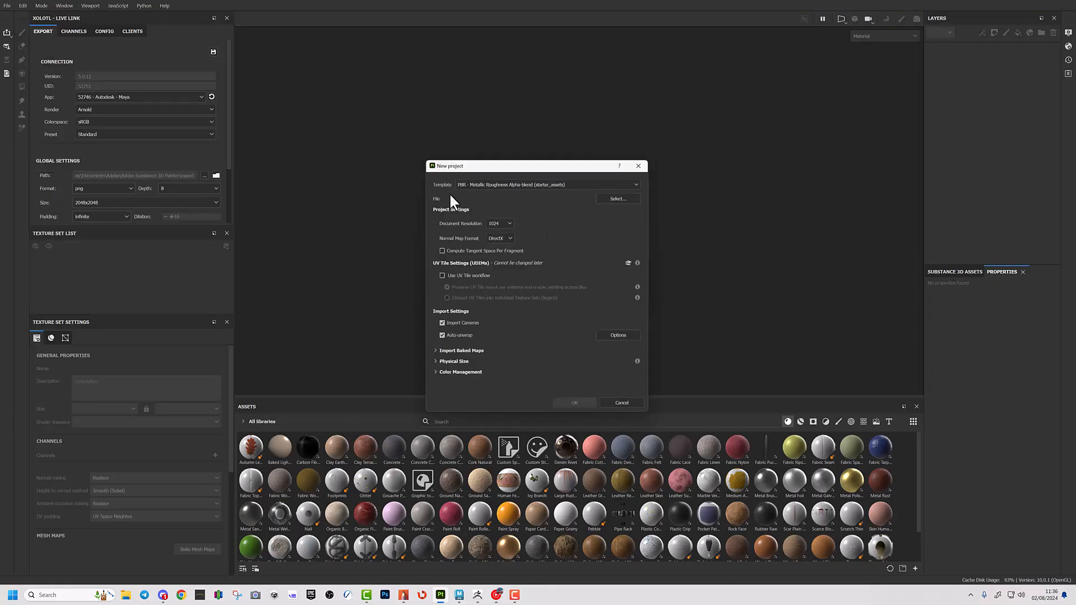
{"action": "left_click", "coordinate": [508, 222]}
{"action": "left_click", "coordinate": [505, 262]}
{"action": "left_click", "coordinate": [621, 196]}
{"action": "double_click", "coordinate": [551, 241]}
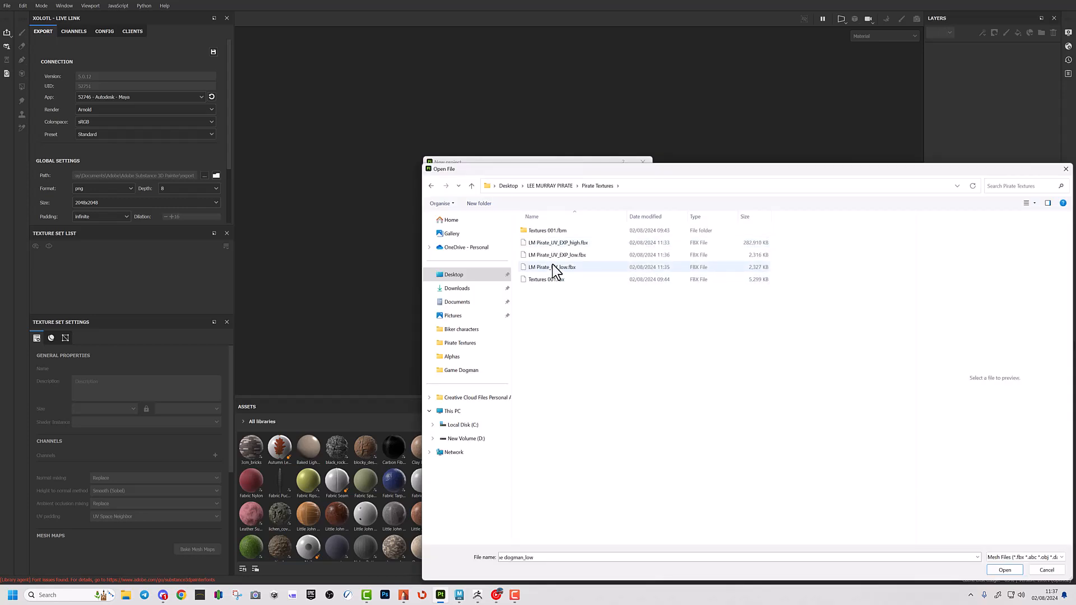
{"action": "double_click", "coordinate": [552, 267]}
{"action": "left_click", "coordinate": [576, 406]}
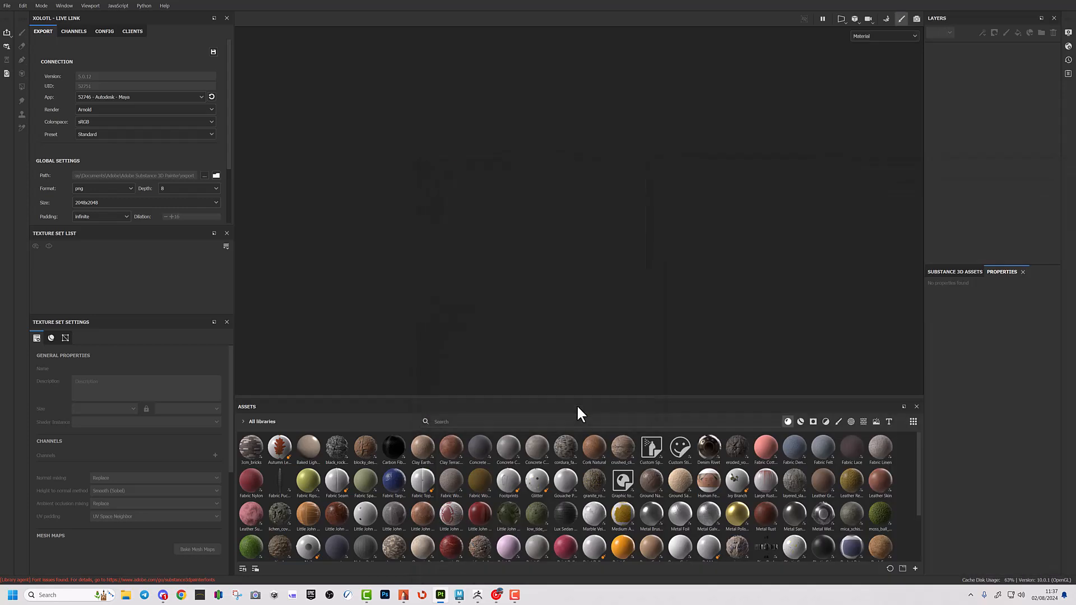
Replace the project's mesh with the exploded low-resolution model LM Pirate_UV_EXP_low.fbx in the project configuration
{"action": "left_click_drag", "start_coordinate": [469, 207], "coordinate": [463, 234], "text": "alt"}
{"action": "left_click", "coordinate": [25, 5]}
{"action": "left_click", "coordinate": [36, 35]}
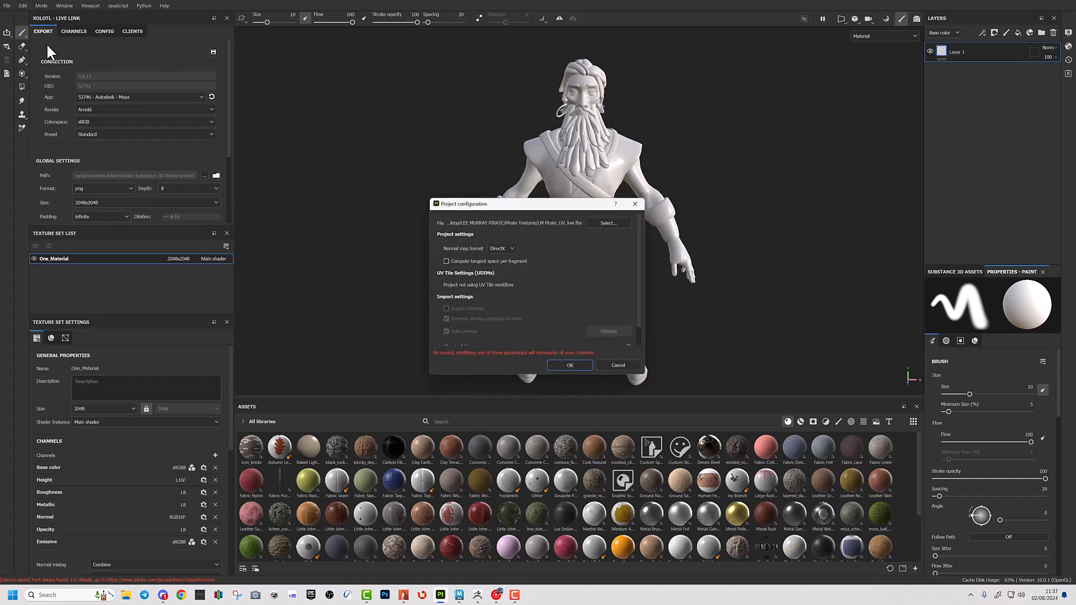
{"action": "left_click", "coordinate": [609, 221]}
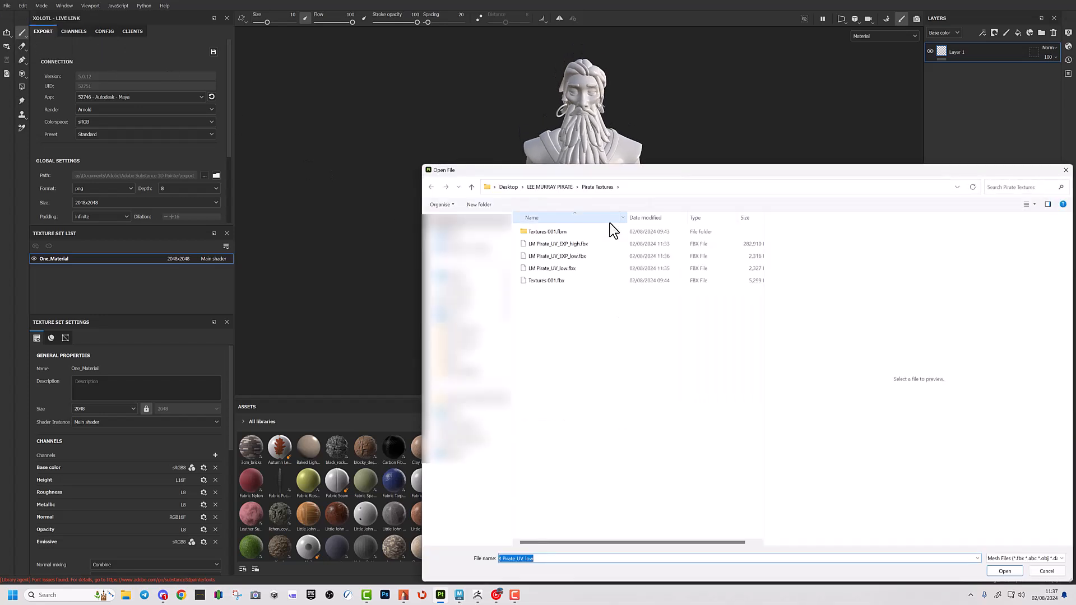
{"action": "double_click", "coordinate": [569, 262]}
{"action": "left_click", "coordinate": [570, 367]}
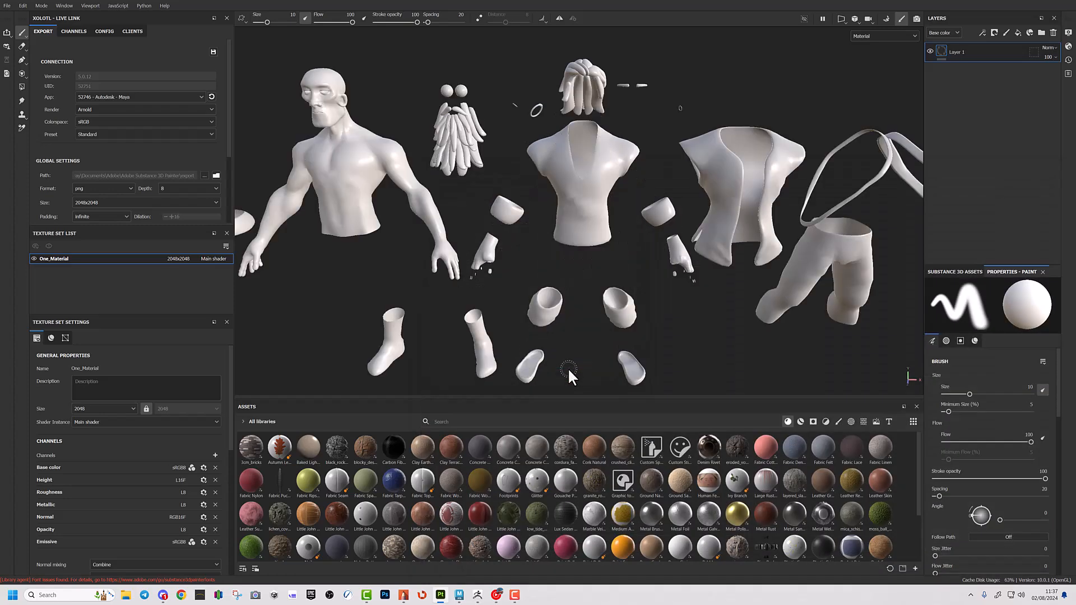
{"action": "middle_click_drag", "start_coordinate": [576, 278], "coordinate": [606, 287], "text": "alt"}
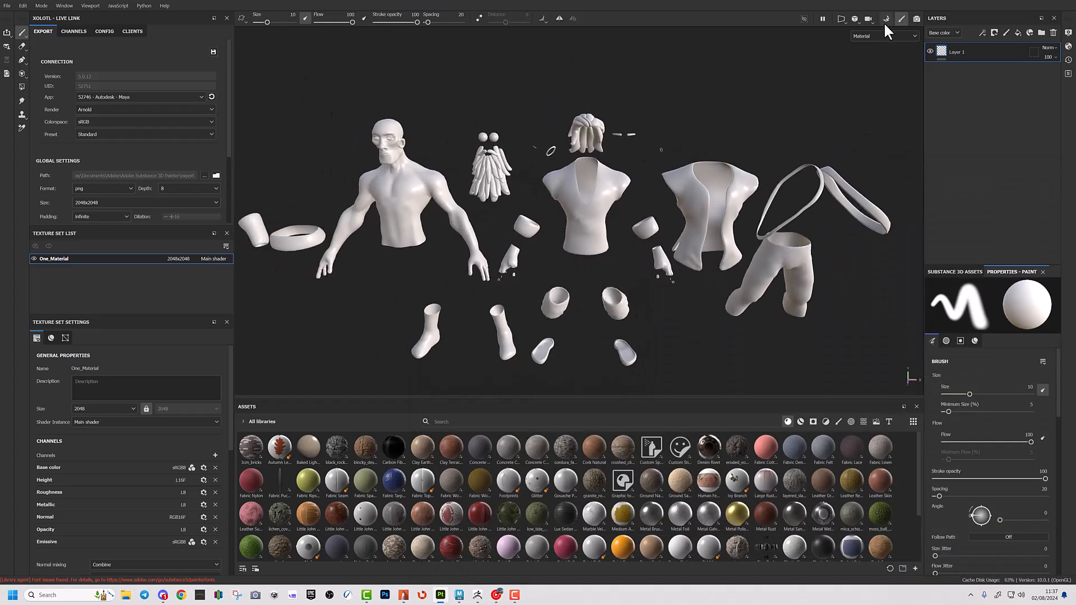
Enter baking mode and load the exploded high-resolution pirate FBX as the high definition mesh
{"action": "left_click", "coordinate": [886, 22]}
{"action": "right_click_drag", "start_coordinate": [513, 227], "coordinate": [446, 240], "text": "alt"}
{"action": "mouse_move", "coordinate": [496, 247]}
{"action": "middle_mouse_down", "text": "alt"}
{"action": "mouse_move", "coordinate": [640, 245]}
{"action": "mouse_move", "coordinate": [512, 250]}
{"action": "middle_mouse_up", "text": "alt"}
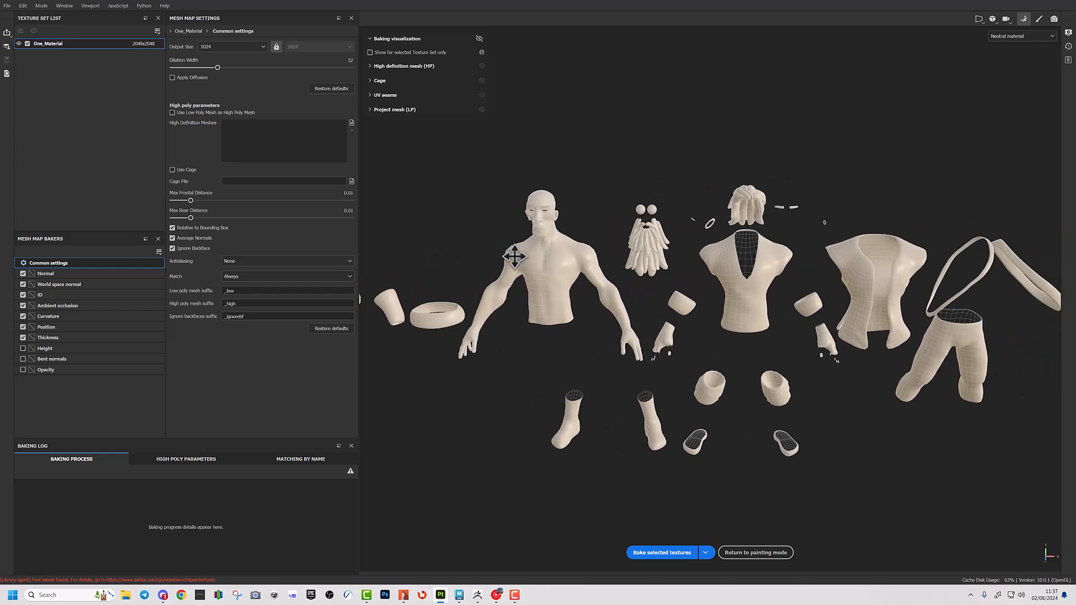
{"action": "left_click", "coordinate": [352, 122]}
{"action": "double_click", "coordinate": [176, 82]}
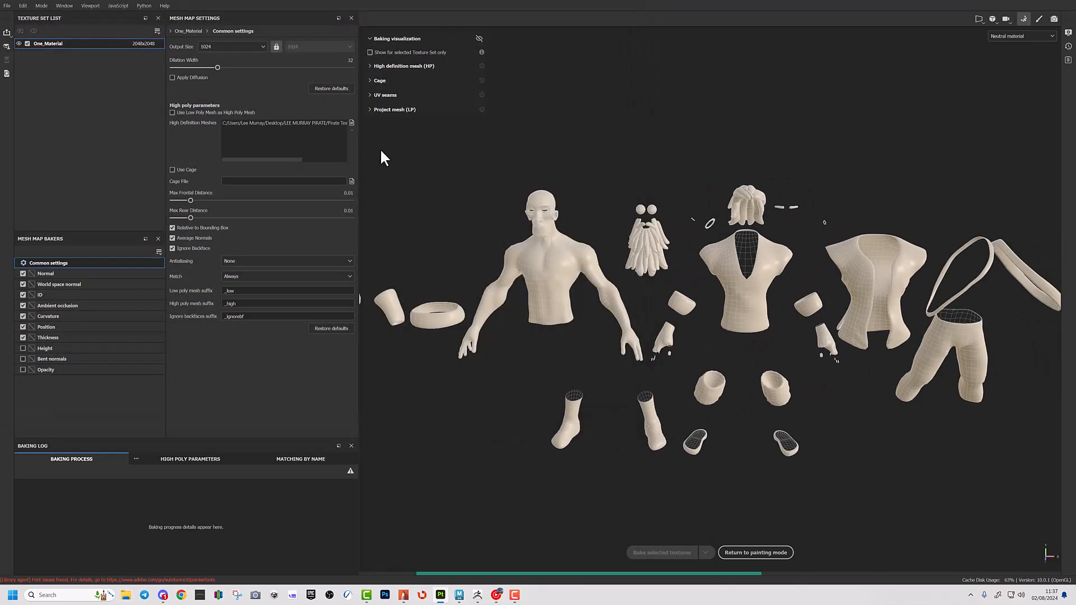
Set the baking output size to 2048 and the antialiasing to Supersampling 16x
{"action": "left_click", "coordinate": [246, 47]}
{"action": "left_click", "coordinate": [237, 106]}
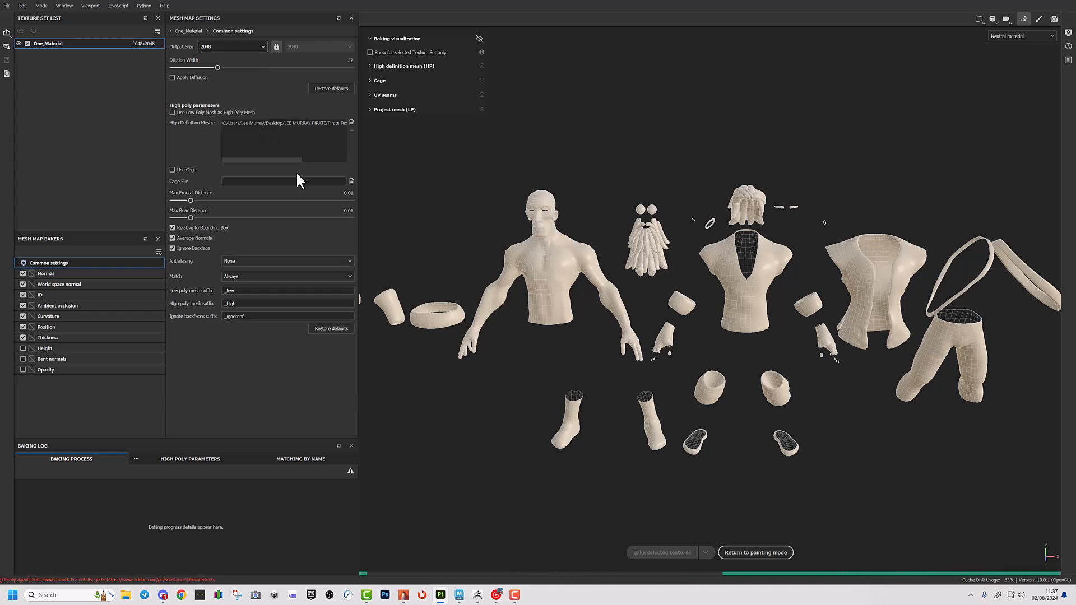
{"action": "left_click", "coordinate": [271, 260]}
{"action": "left_click", "coordinate": [269, 289]}
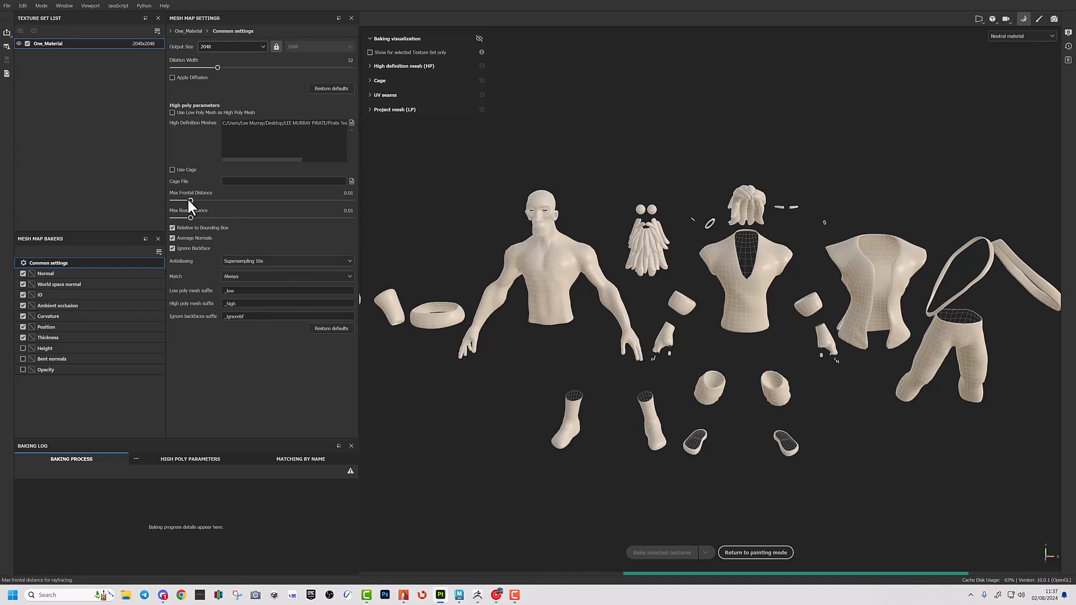
Set the ID baker's color source to Vertex Color and return to the common baking settings
{"action": "left_click", "coordinate": [211, 30]}
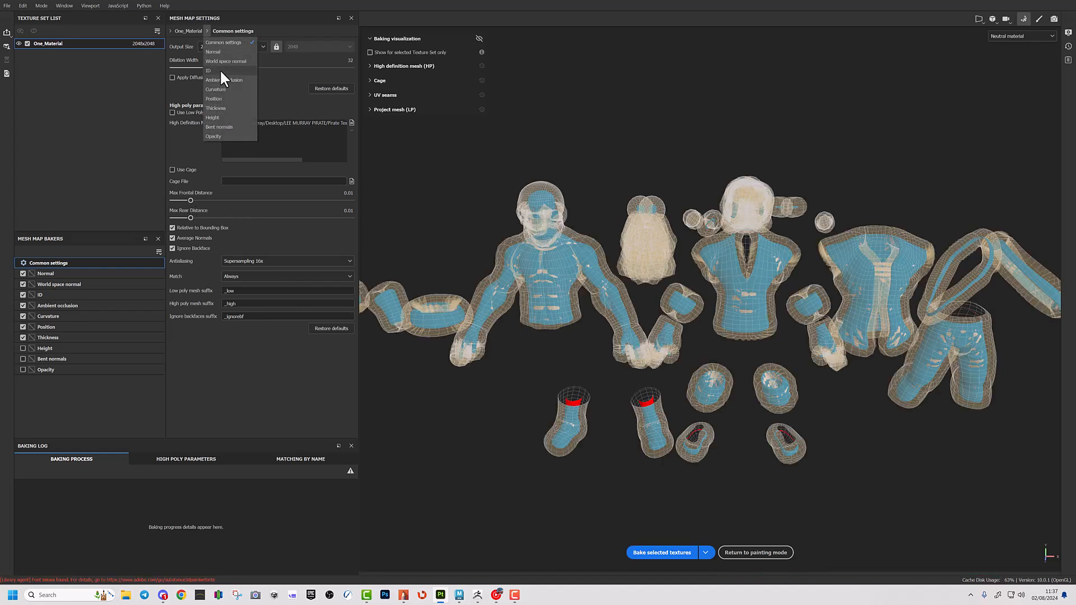
{"action": "left_click", "coordinate": [220, 69]}
{"action": "left_click", "coordinate": [220, 47]}
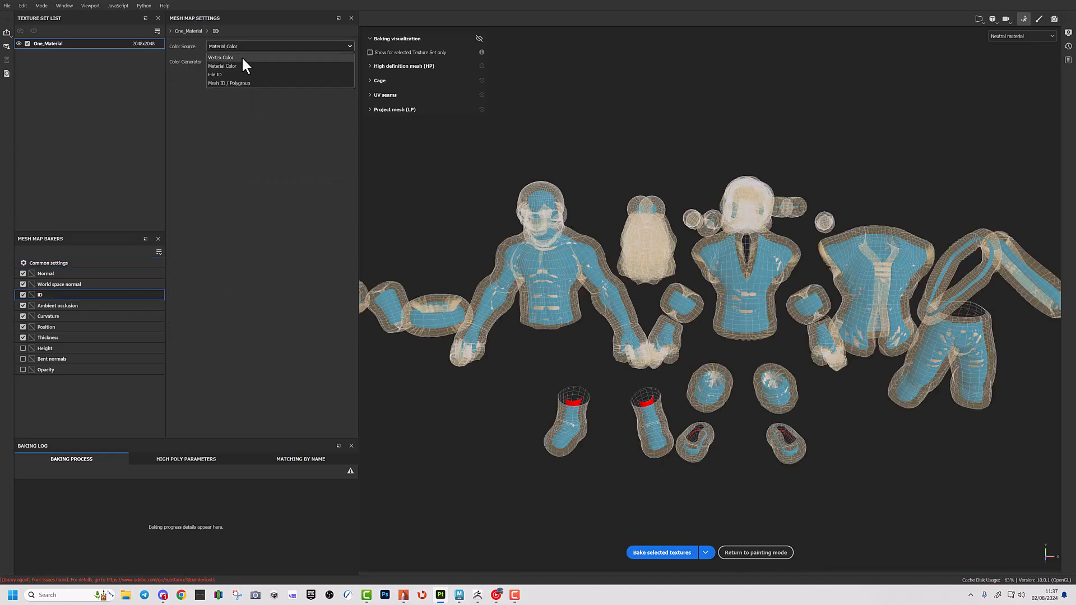
{"action": "left_click", "coordinate": [242, 58]}
{"action": "left_click", "coordinate": [207, 31]}
{"action": "left_click", "coordinate": [207, 31]}
{"action": "left_click", "coordinate": [207, 31]}
{"action": "left_click", "coordinate": [212, 40]}
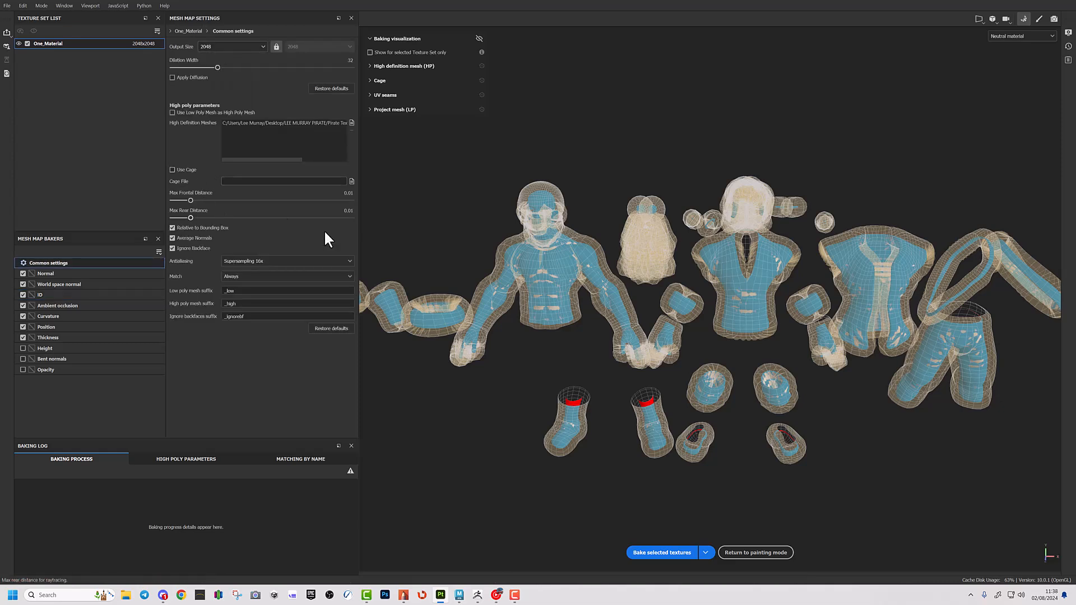
Set the max frontal distance to 0.0025, bake the selected mesh maps and return to painting mode
{"action": "left_click_drag", "start_coordinate": [190, 200], "coordinate": [179, 200]}
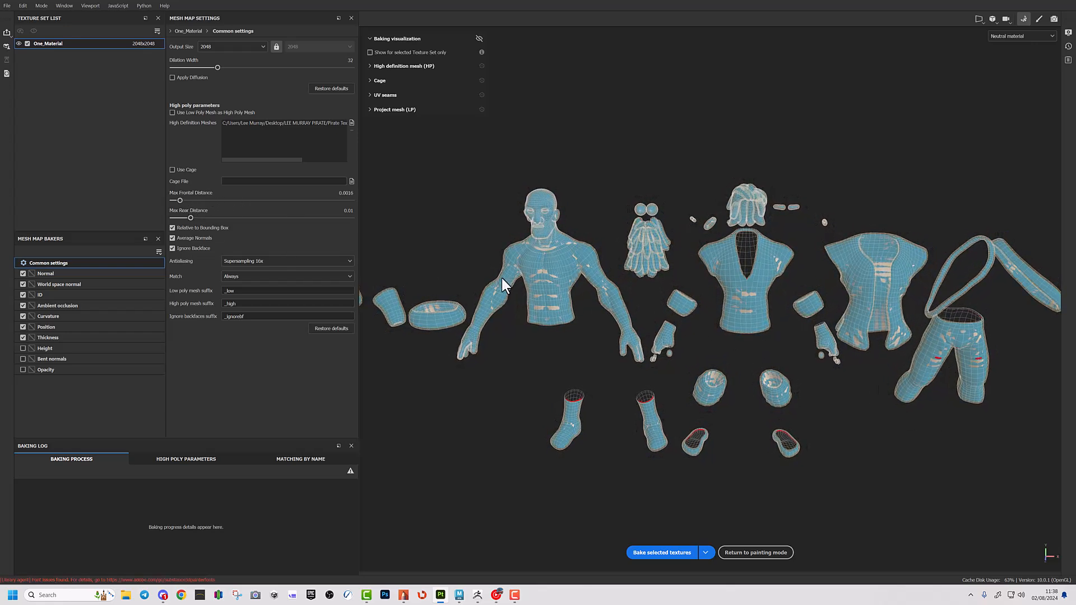
{"action": "left_click_drag", "start_coordinate": [181, 200], "coordinate": [182, 200]}
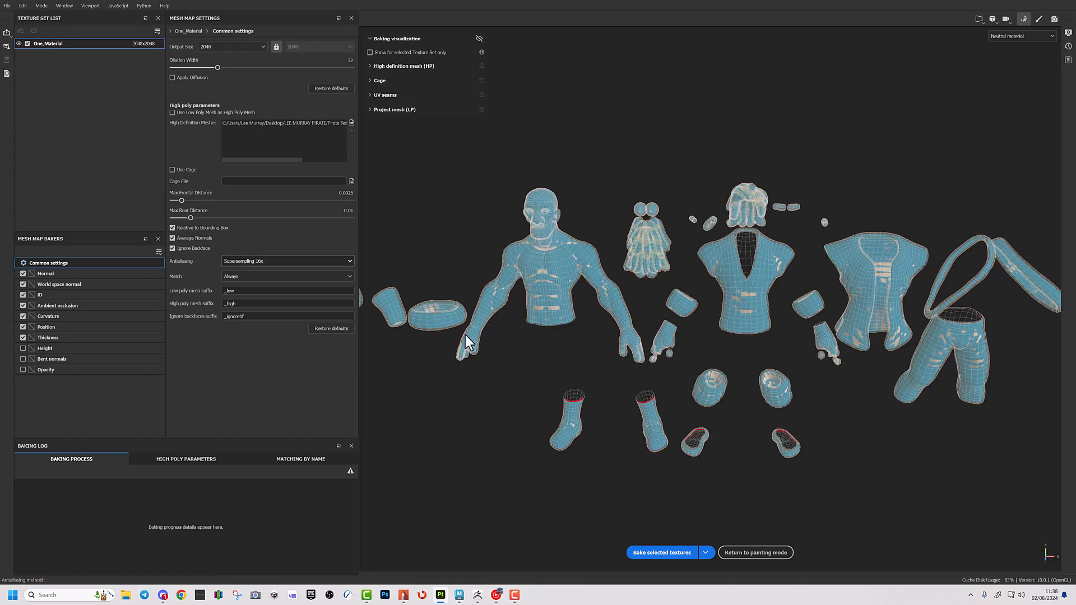
{"action": "scroll", "coordinate": [687, 392], "scroll_direction": "down", "scroll_amount": 2}
{"action": "left_click_drag", "start_coordinate": [687, 392], "coordinate": [854, 399], "text": "alt"}
{"action": "left_click", "coordinate": [667, 551]}
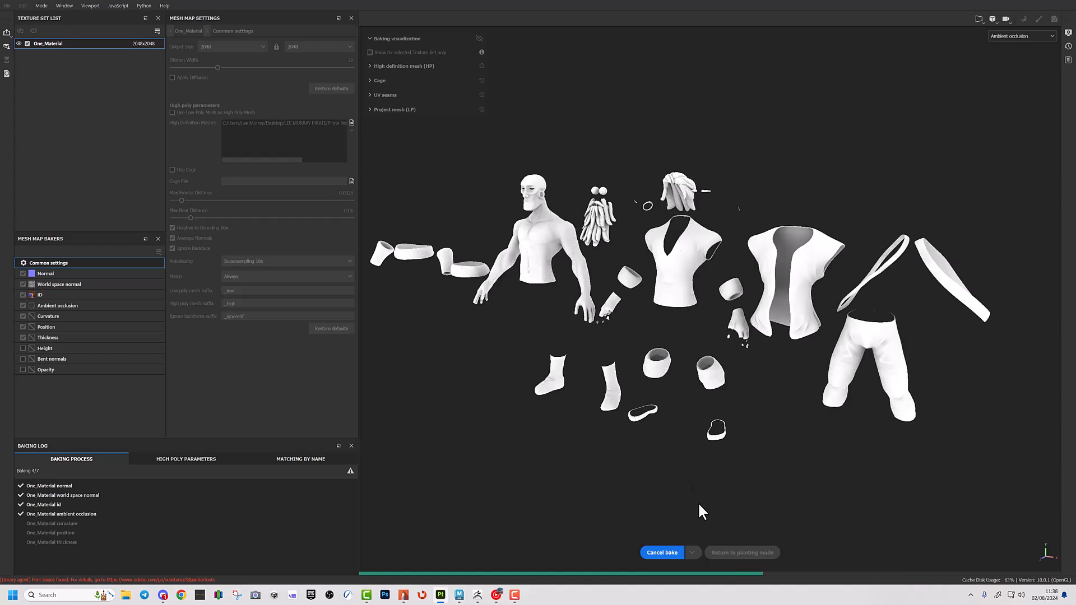
{"action": "left_click", "coordinate": [748, 555]}
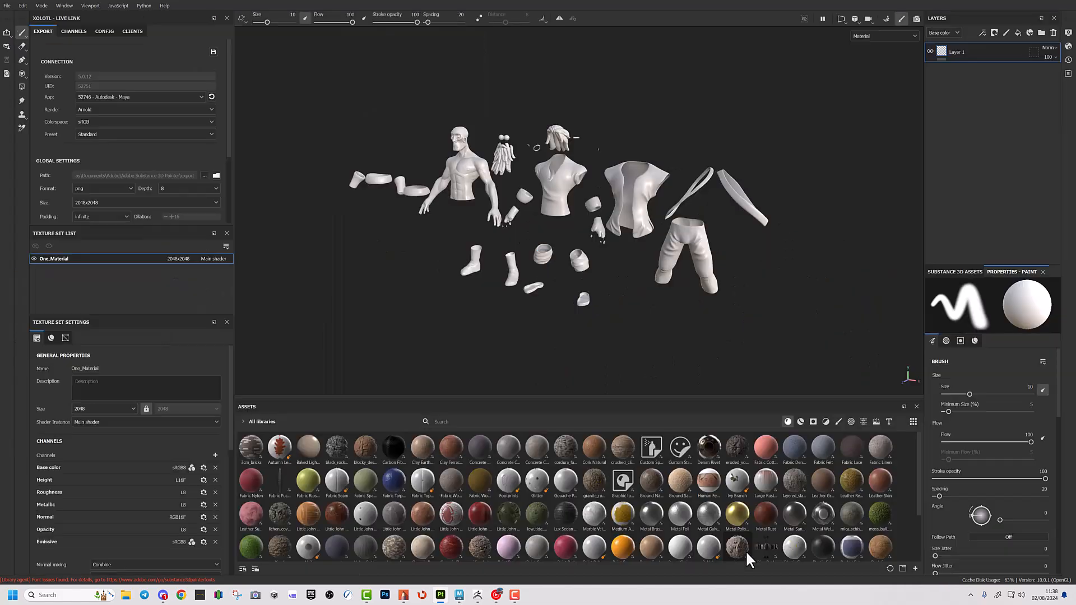
Replace the project's exploded mesh with the assembled model LM Pirate_UV_low.fbx in the project configuration
{"action": "right_click_drag", "start_coordinate": [735, 329], "coordinate": [725, 324], "text": "alt"}
{"action": "left_click_drag", "start_coordinate": [648, 309], "coordinate": [695, 309], "text": "alt"}
{"action": "left_click", "coordinate": [24, 5]}
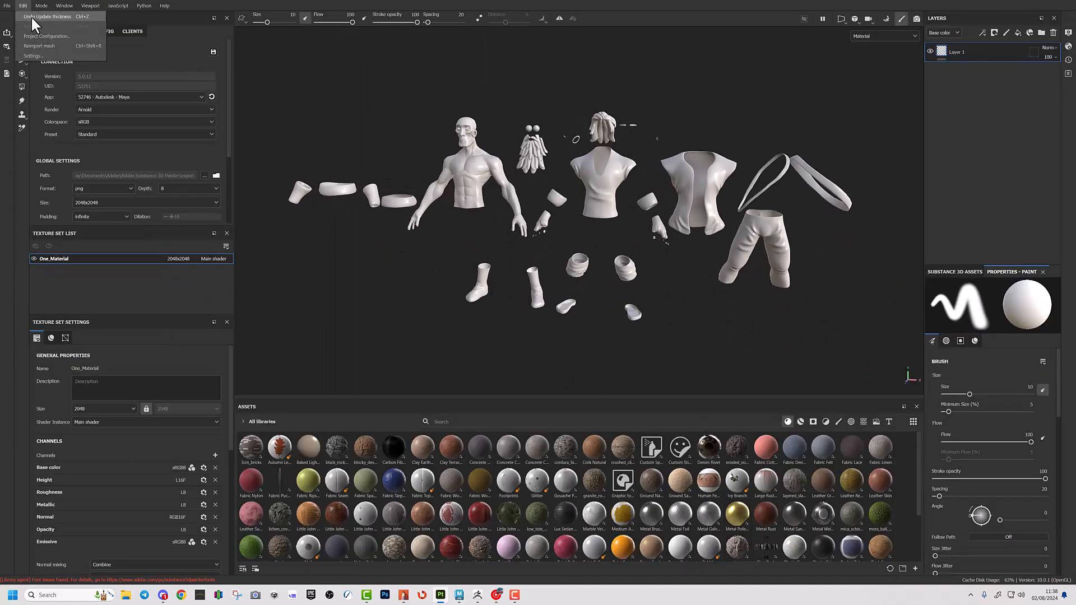
{"action": "left_click", "coordinate": [34, 36]}
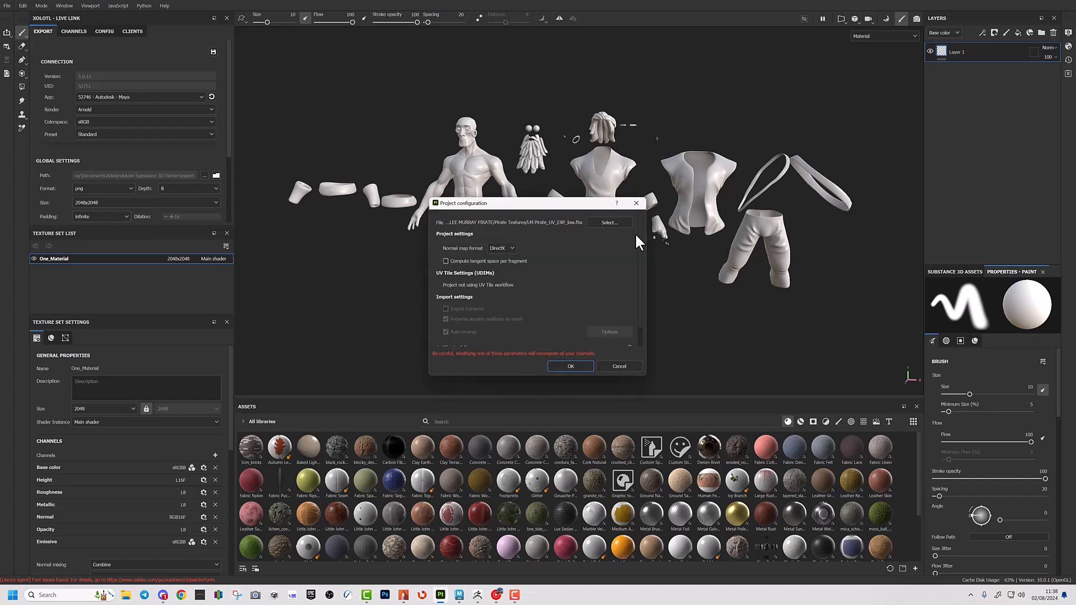
{"action": "left_click", "coordinate": [609, 225]}
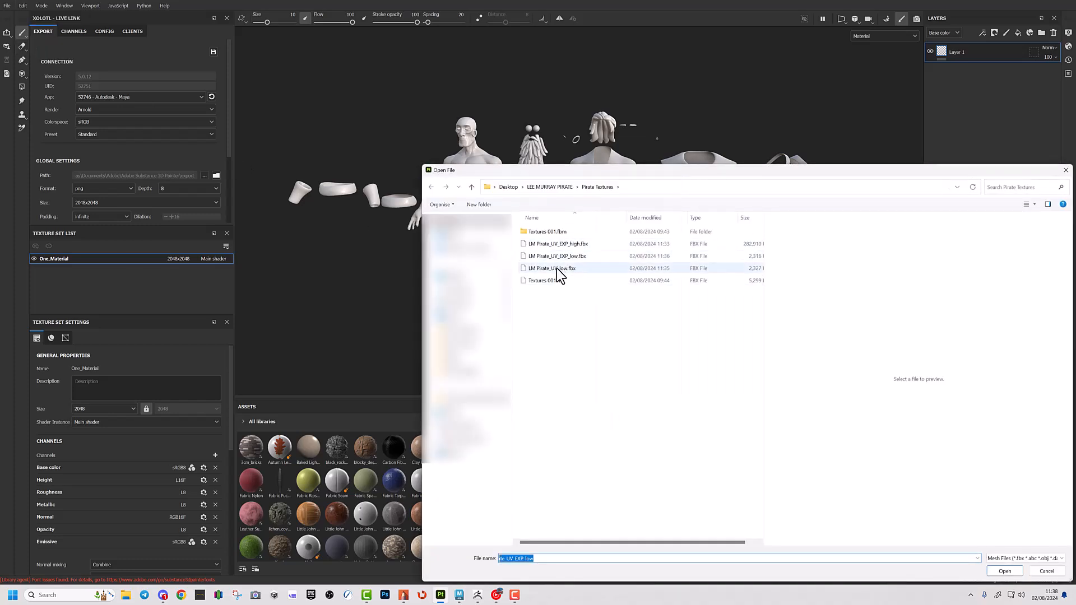
{"action": "double_click", "coordinate": [557, 267]}
{"action": "left_click", "coordinate": [570, 364]}
{"action": "right_click_drag", "start_coordinate": [587, 329], "coordinate": [865, 345], "text": "alt"}
{"action": "left_click_drag", "start_coordinate": [865, 346], "coordinate": [775, 348], "text": "alt"}
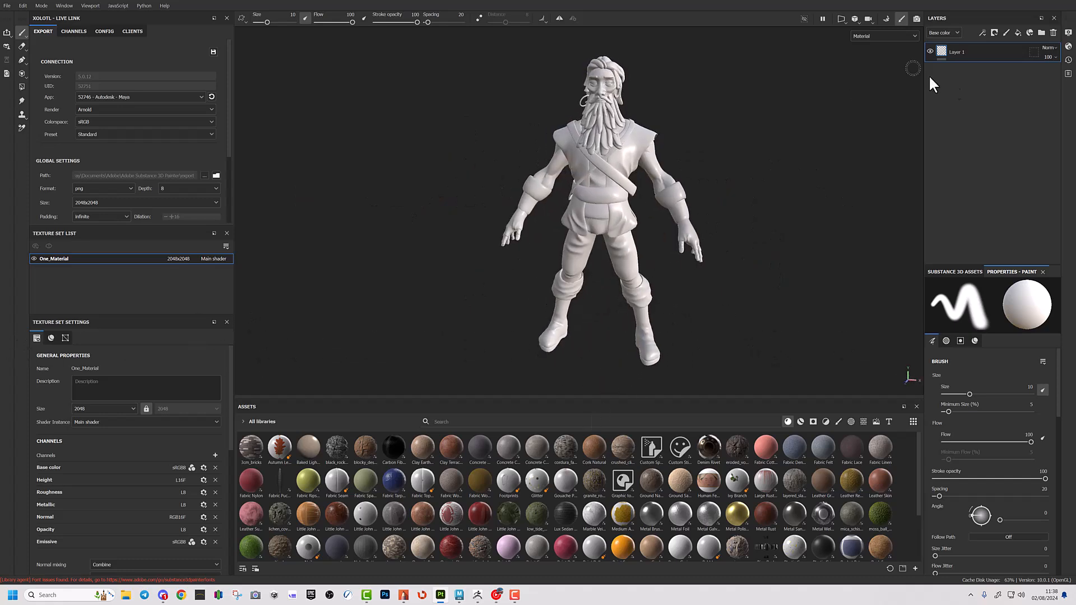
Replace Layer 1 with a fill layer and assign the project's baked color map to its Base color
{"action": "left_click", "coordinate": [1054, 32]}
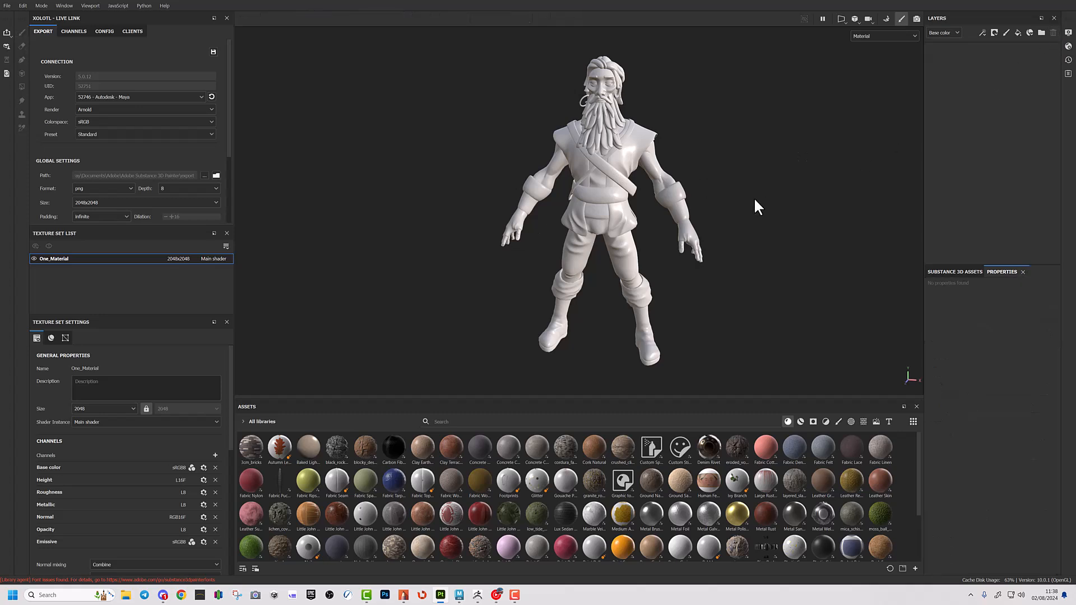
{"action": "left_click", "coordinate": [1017, 32]}
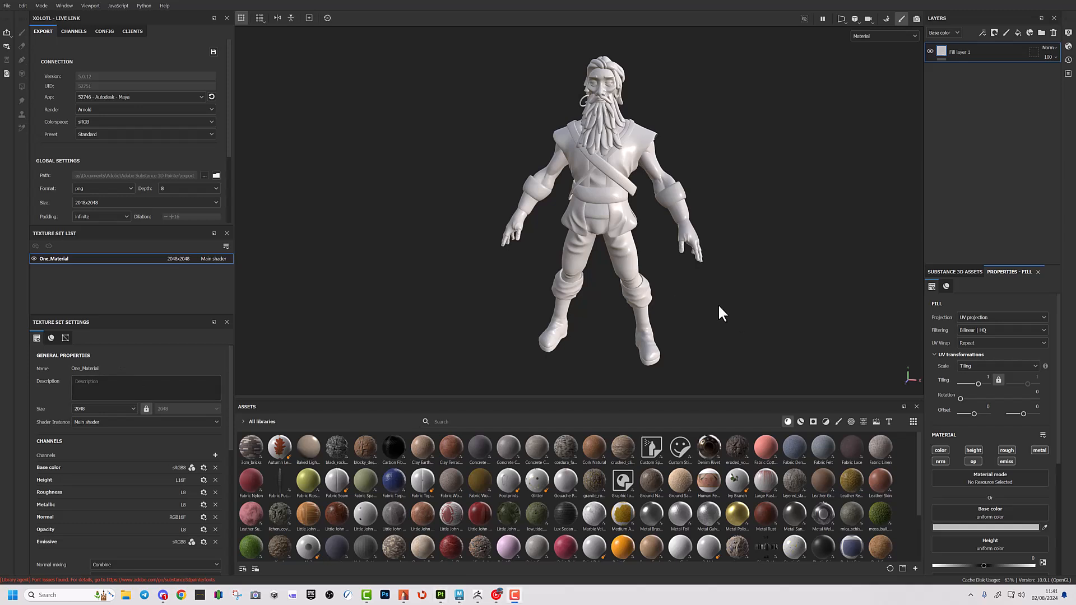
{"action": "left_click", "coordinate": [877, 422]}
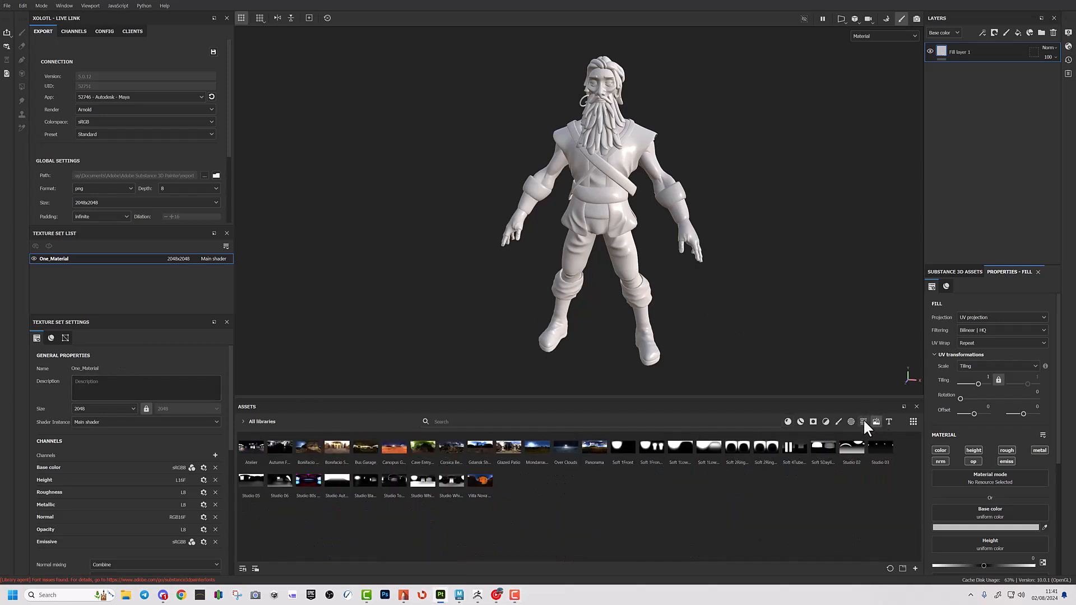
{"action": "left_click", "coordinate": [863, 421]}
{"action": "left_click", "coordinate": [248, 423]}
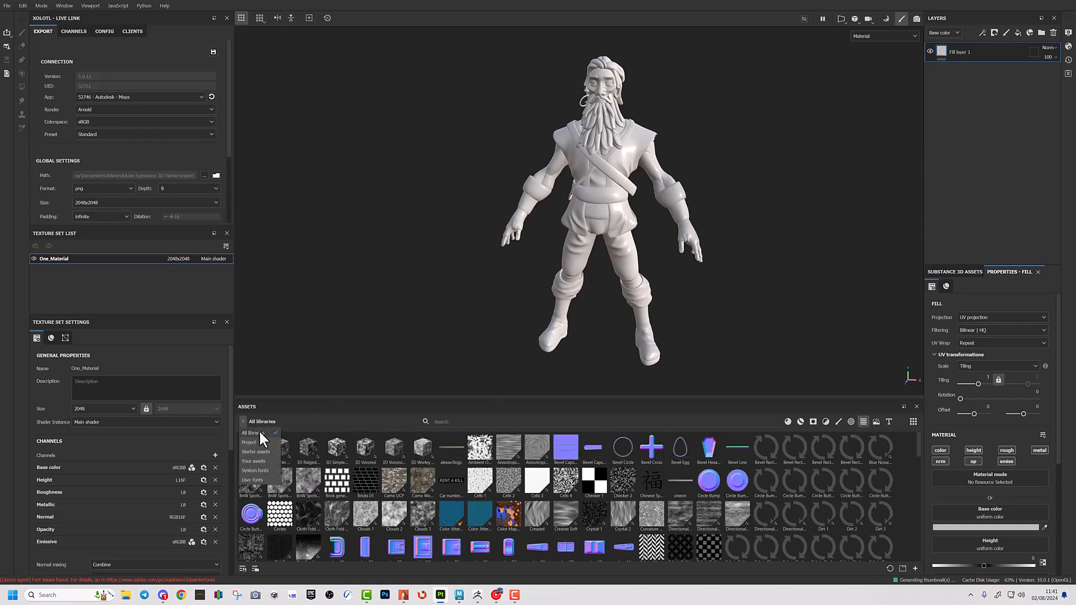
{"action": "left_click", "coordinate": [259, 442]}
{"action": "scroll", "coordinate": [1023, 435], "scroll_direction": "down", "scroll_amount": 2}
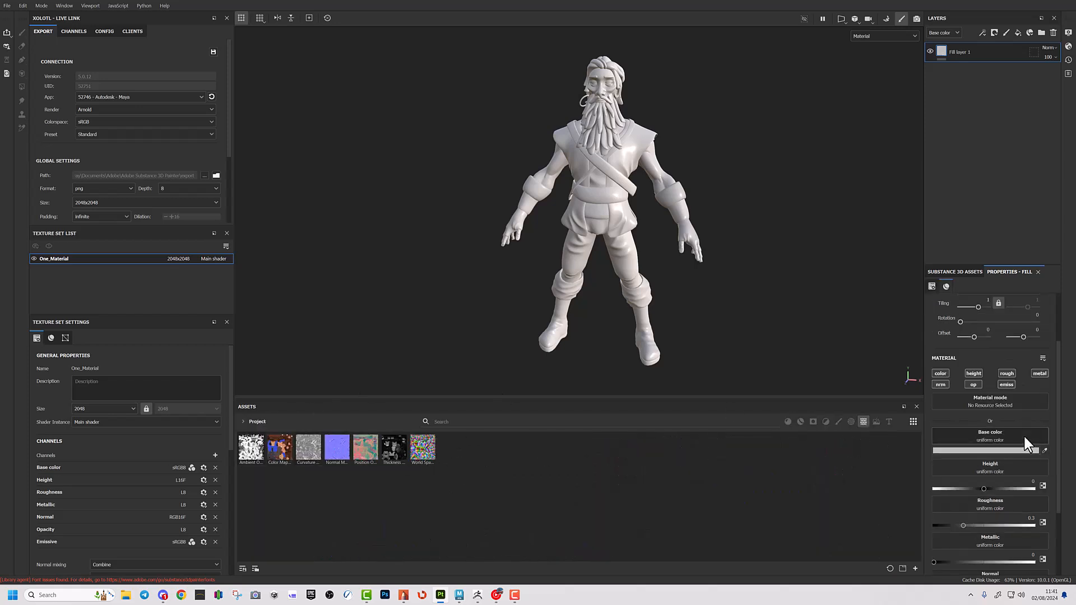
{"action": "left_click_drag", "start_coordinate": [279, 446], "coordinate": [996, 444]}
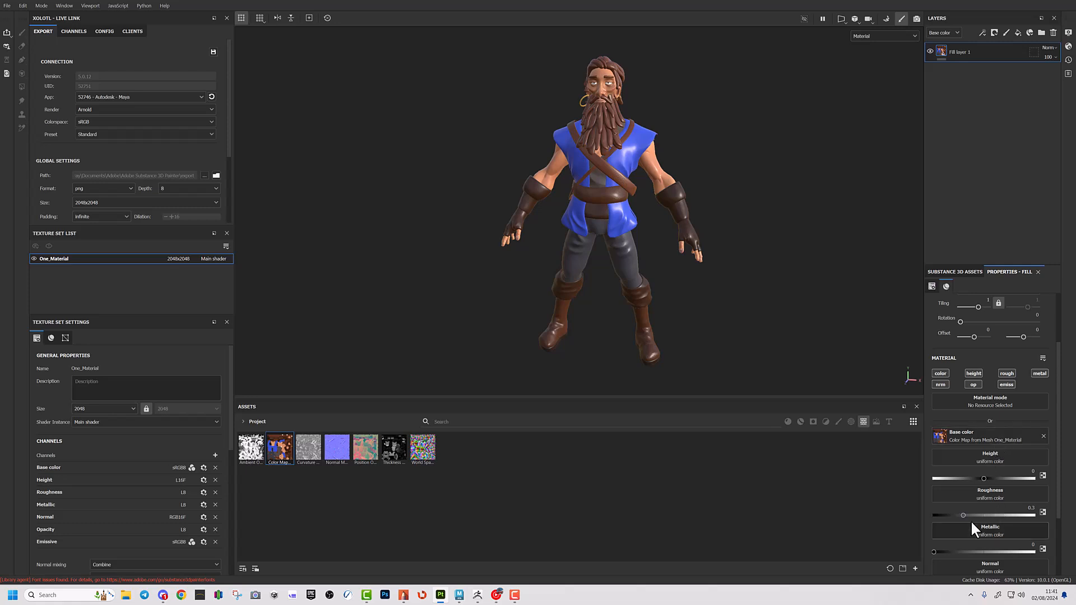
Set the fill layer's roughness to 0.8980 and assign the baked normal map to its Normal channel
{"action": "left_click_drag", "start_coordinate": [964, 515], "coordinate": [1023, 513]}
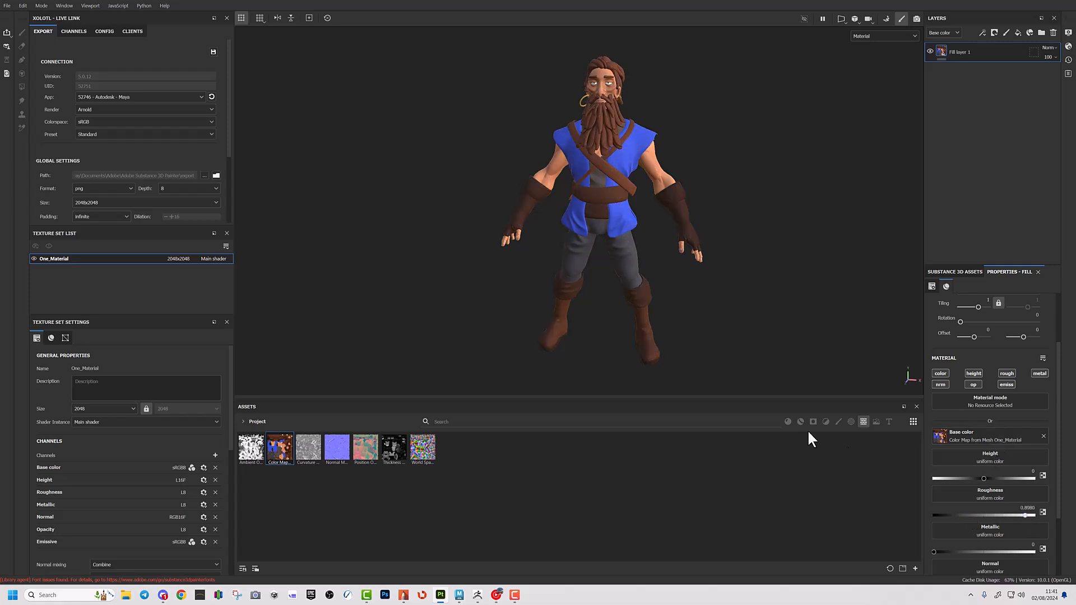
{"action": "scroll", "coordinate": [987, 490], "scroll_direction": "down", "scroll_amount": 2}
{"action": "left_click_drag", "start_coordinate": [337, 447], "coordinate": [990, 476]}
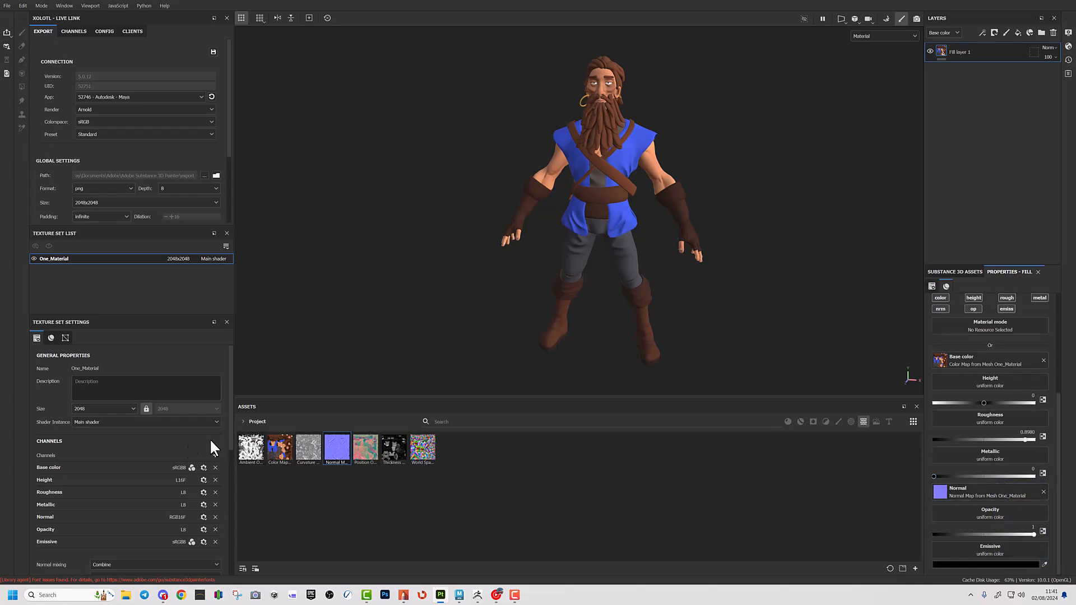
Add an Ambient occlusion channel to the texture set and assign the baked ambient occlusion map to it on the fill layer
{"action": "left_click", "coordinate": [216, 455]}
{"action": "mouse_move", "coordinate": [227, 467]}
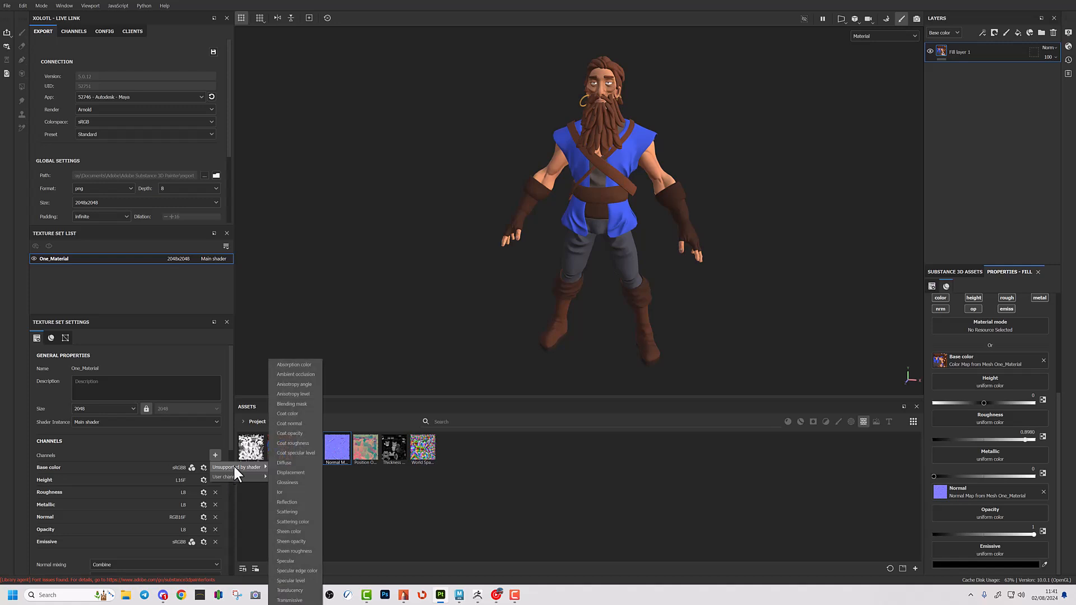
{"action": "left_click", "coordinate": [293, 374]}
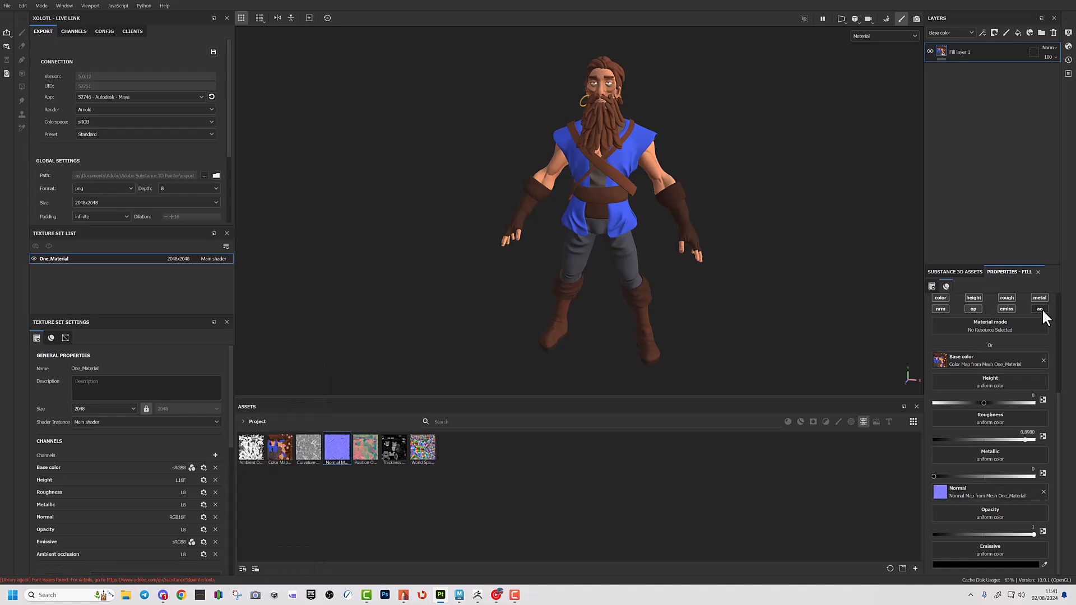
{"action": "scroll", "coordinate": [1020, 413], "scroll_direction": "down", "scroll_amount": 1}
{"action": "left_click_drag", "start_coordinate": [255, 452], "coordinate": [995, 542]}
{"action": "scroll", "coordinate": [779, 180], "scroll_direction": "up", "scroll_amount": 1}
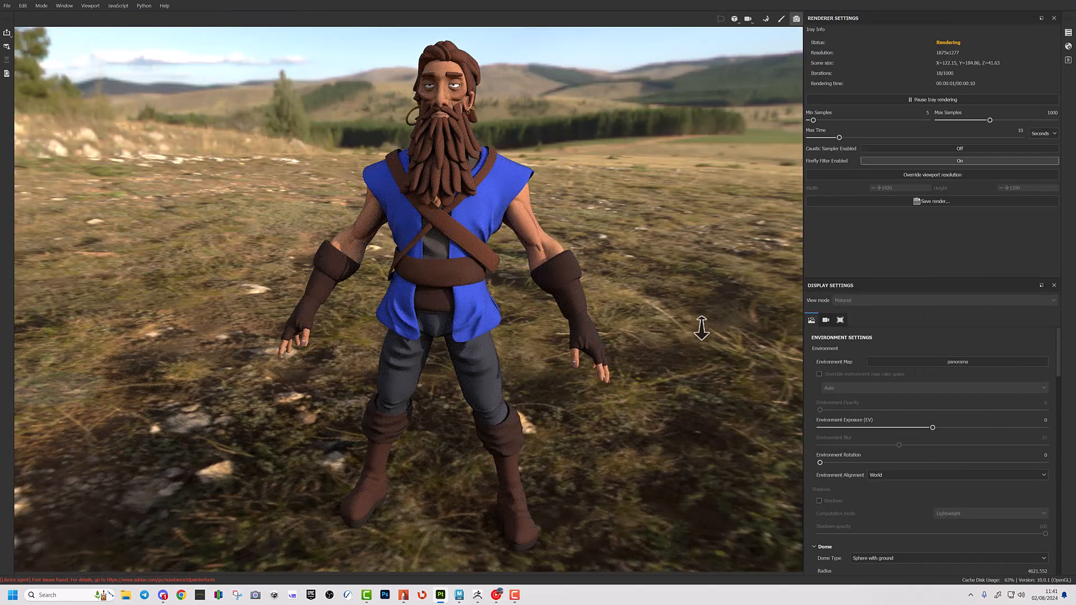
Render the pirate in Iray with the Cave Entry Forest environment map and an environment exposure of 0.56 EV
{"action": "right_click_drag", "start_coordinate": [704, 327], "coordinate": [591, 335], "text": "alt"}
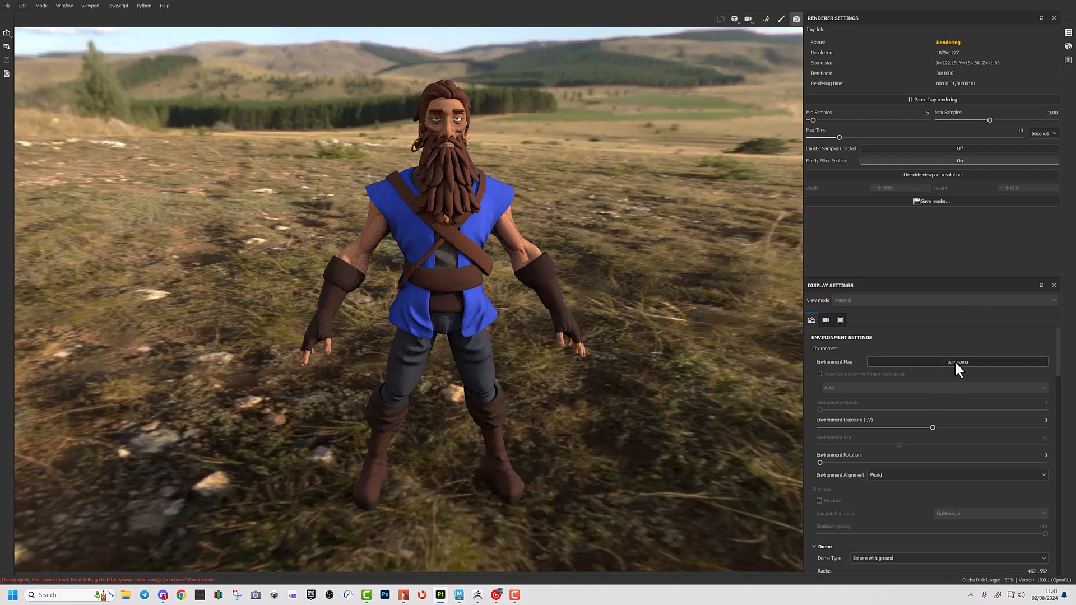
{"action": "left_click", "coordinate": [955, 363]}
{"action": "left_click", "coordinate": [986, 413]}
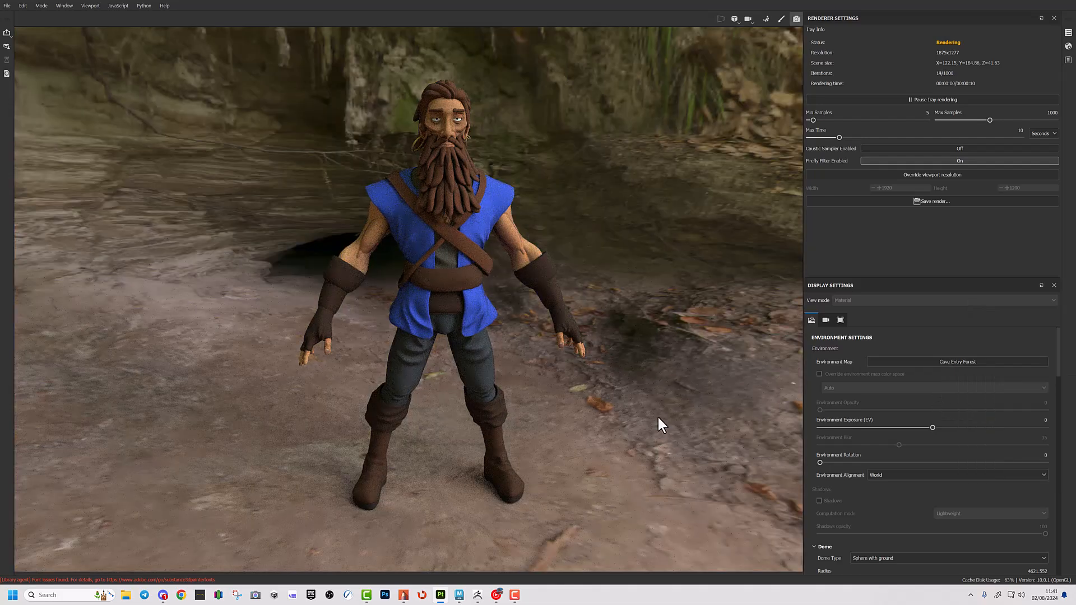
{"action": "left_click_drag", "start_coordinate": [932, 428], "coordinate": [937, 428]}
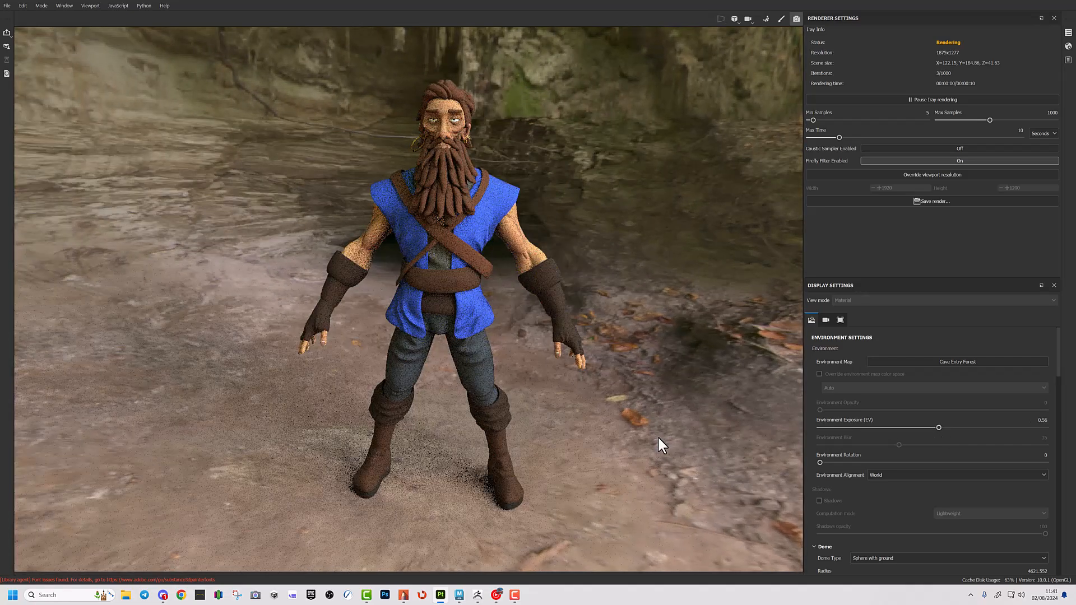
Return to painting mode and examine the textured pirate's head and upper body
{"action": "left_click", "coordinate": [782, 19]}
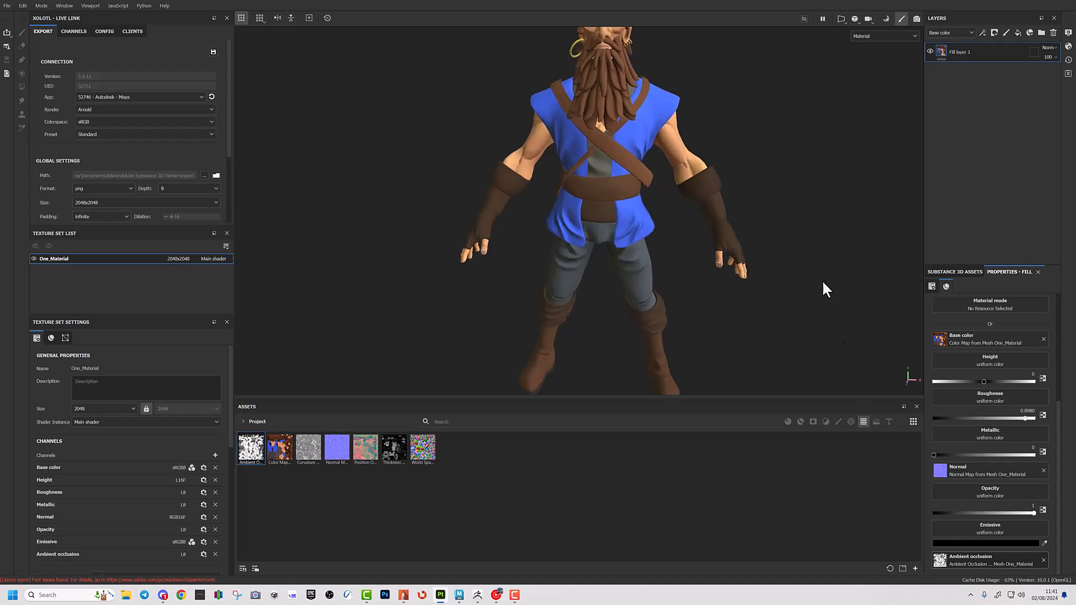
{"action": "middle_click_drag", "start_coordinate": [808, 263], "coordinate": [802, 364], "text": "alt"}
{"action": "left_click_drag", "start_coordinate": [782, 335], "coordinate": [825, 328], "text": "alt"}
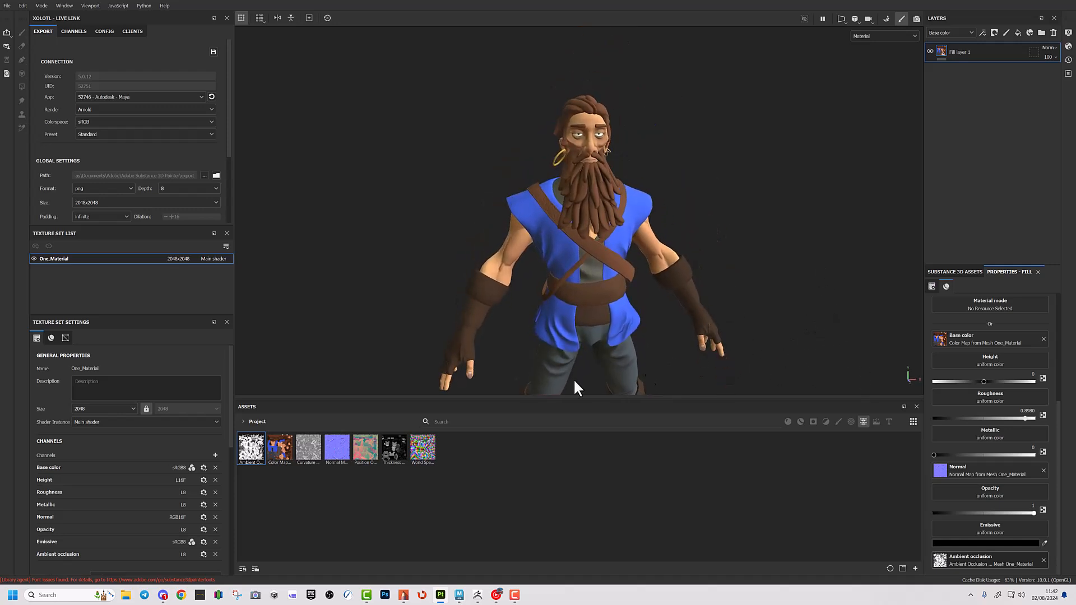
Add a second fill layer and give it a black mask with a paint effect
{"action": "mouse_move", "coordinate": [772, 260]}
{"action": "left_mouse_down", "text": "alt"}
{"action": "mouse_move", "coordinate": [720, 264]}
{"action": "mouse_move", "coordinate": [751, 257]}
{"action": "left_mouse_up", "text": "alt"}
{"action": "right_click_drag", "start_coordinate": [752, 257], "coordinate": [799, 209], "text": "alt"}
{"action": "middle_click_drag", "start_coordinate": [799, 209], "coordinate": [818, 233], "text": "alt"}
{"action": "right_click_drag", "start_coordinate": [819, 233], "coordinate": [831, 281], "text": "alt"}
{"action": "middle_click_drag", "start_coordinate": [831, 281], "coordinate": [818, 238], "text": "alt"}
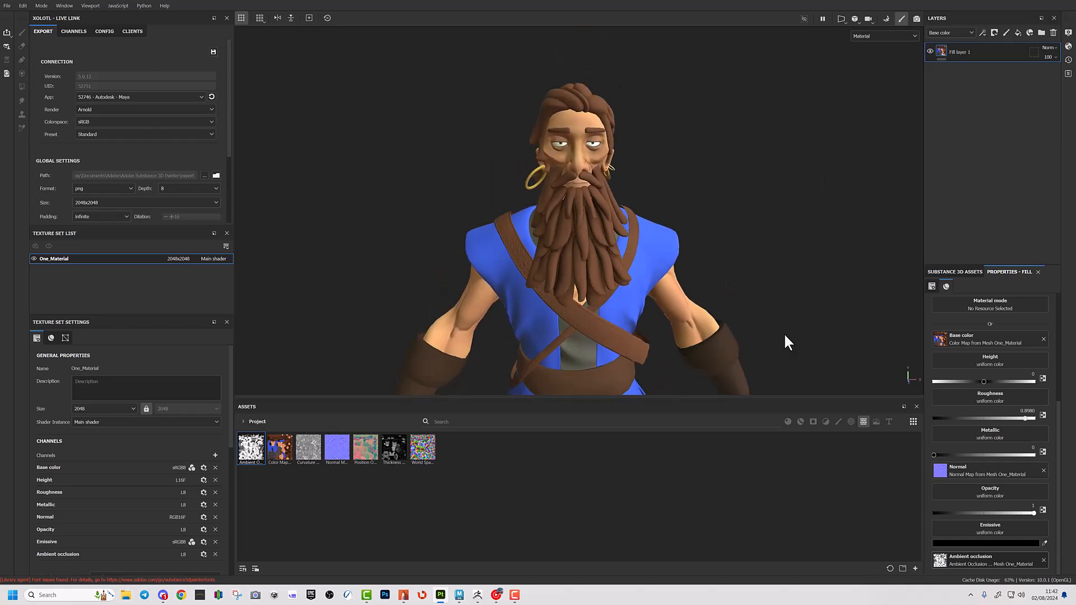
{"action": "left_click", "coordinate": [1018, 33]}
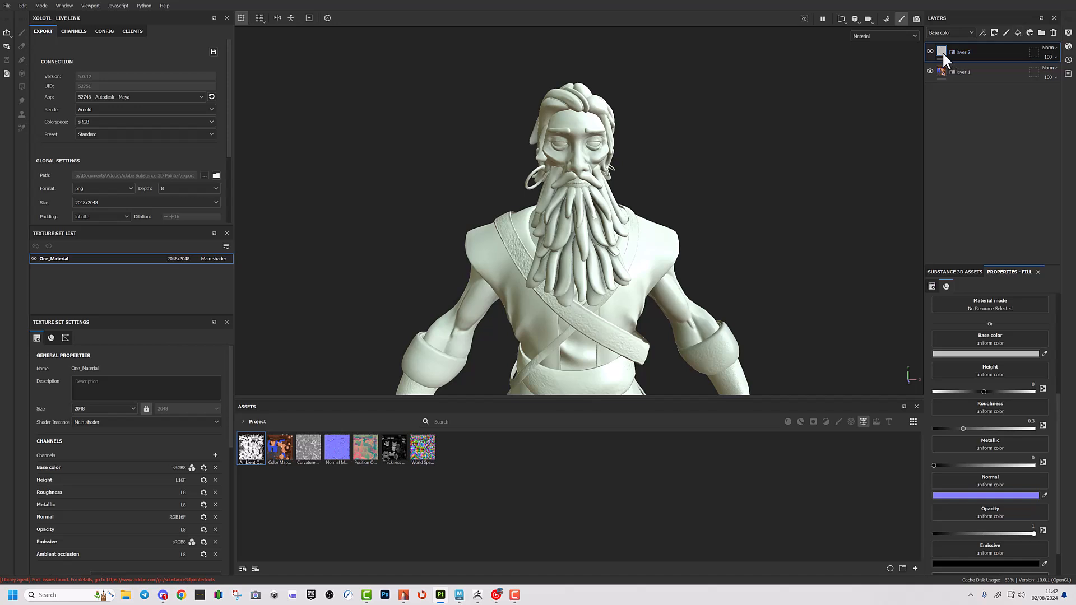
{"action": "right_click", "coordinate": [943, 52]}
{"action": "left_click", "coordinate": [974, 66]}
{"action": "right_click", "coordinate": [955, 50]}
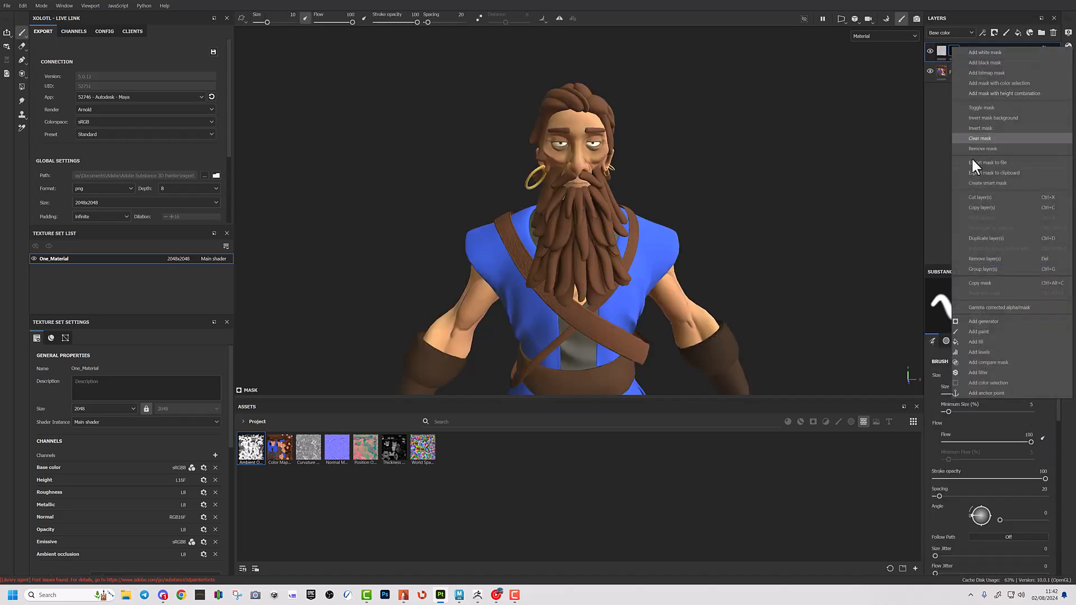
{"action": "left_click", "coordinate": [982, 331]}
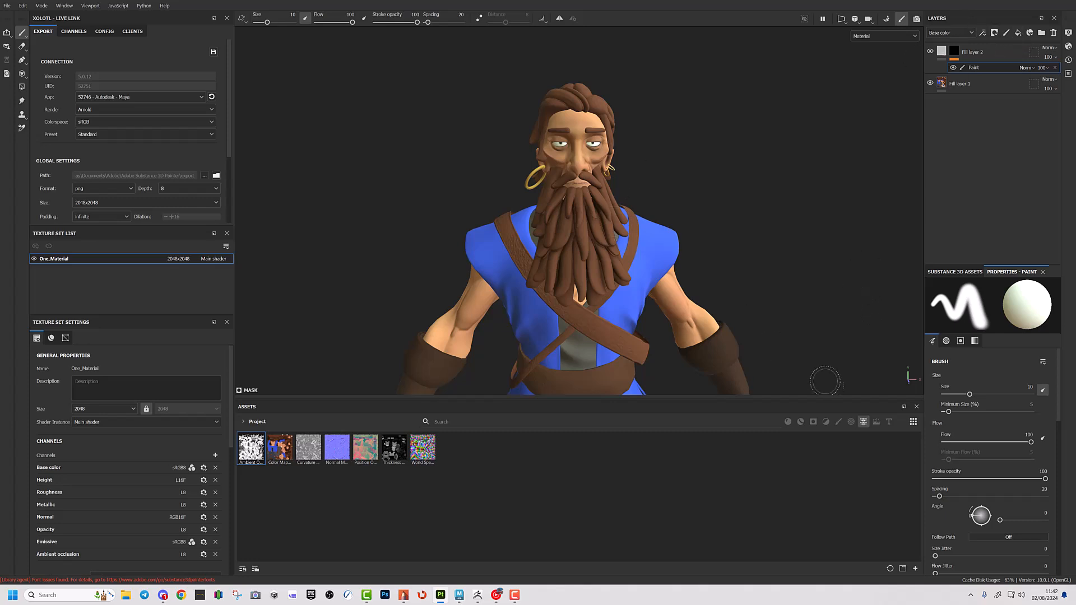
Search the smart materials in all libraries for "de" and apply Fabric Denim Washed Out to the pirate
{"action": "left_click", "coordinate": [244, 422]}
{"action": "left_click", "coordinate": [247, 433]}
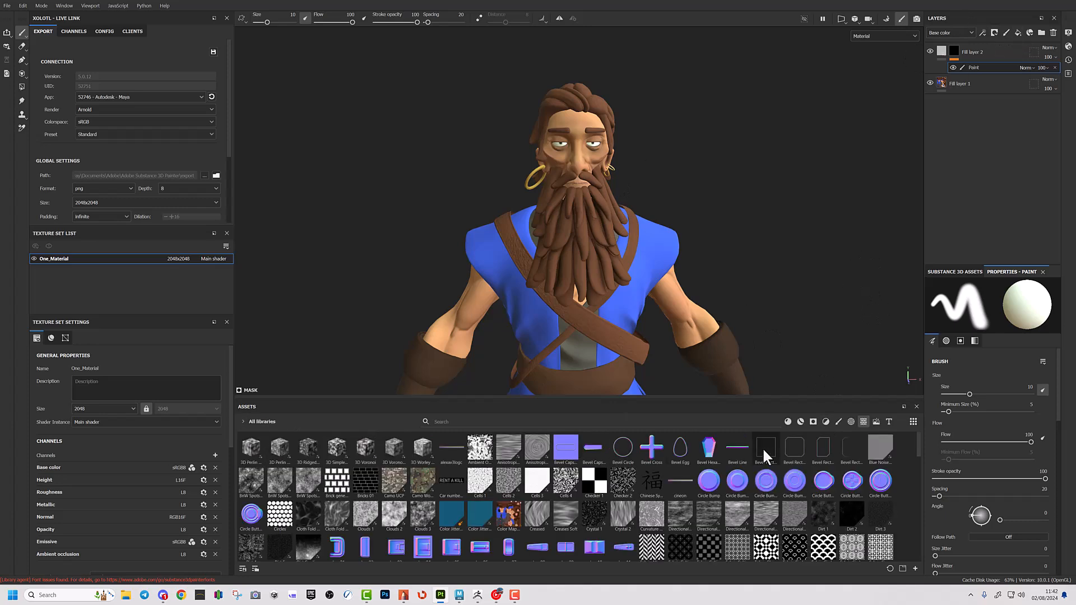
{"action": "left_click", "coordinate": [799, 421]}
{"action": "left_click", "coordinate": [578, 422]}
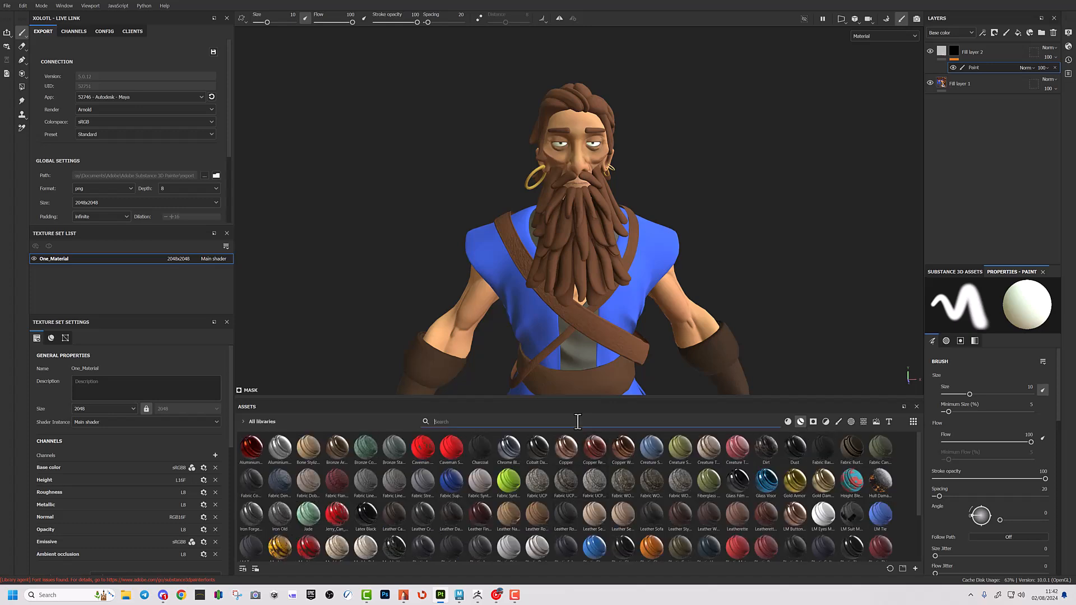
{"action": "type", "text": "de"}
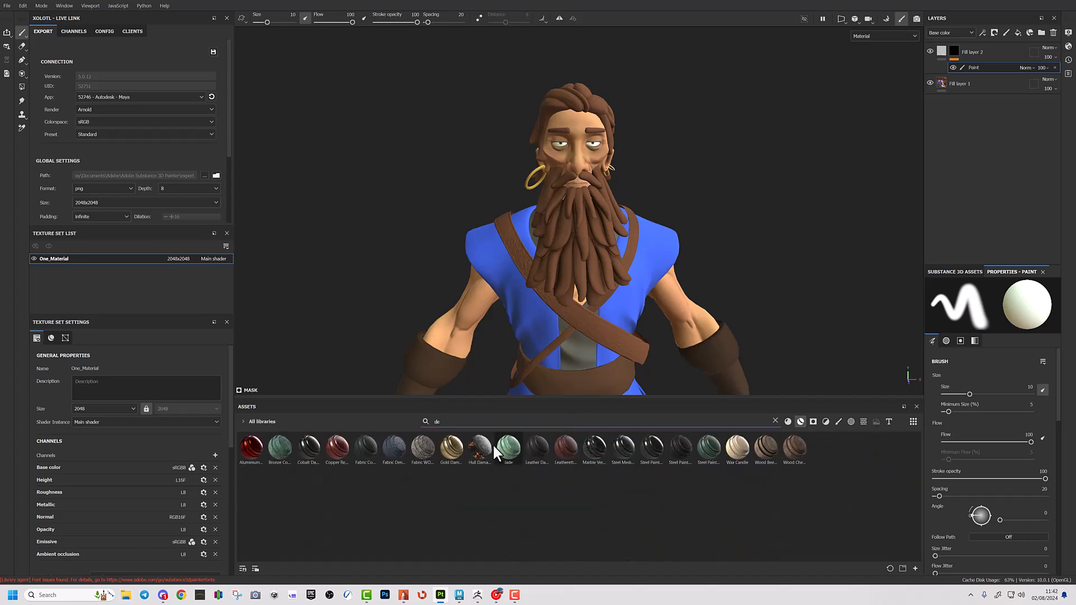
{"action": "left_click_drag", "start_coordinate": [665, 353], "coordinate": [725, 198], "text": "alt"}
{"action": "left_click_drag", "start_coordinate": [401, 450], "coordinate": [562, 277]}
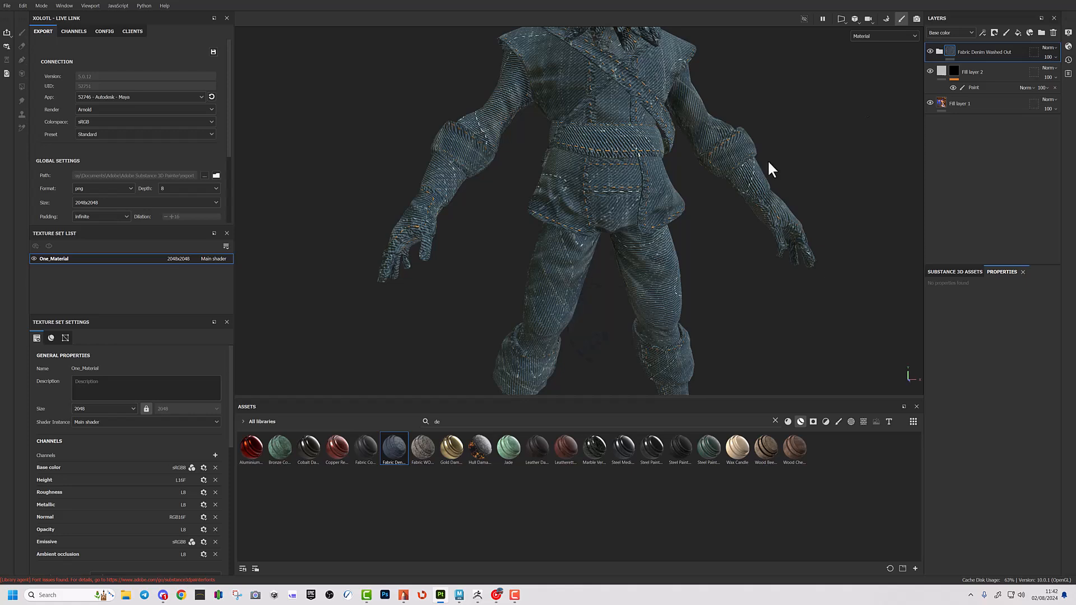
Restrict the denim material to the trousers using a black mask, a paint effect and a mesh-mode Polygon Fill
{"action": "right_click", "coordinate": [950, 50]}
{"action": "left_click", "coordinate": [982, 67]}
{"action": "right_click", "coordinate": [963, 49]}
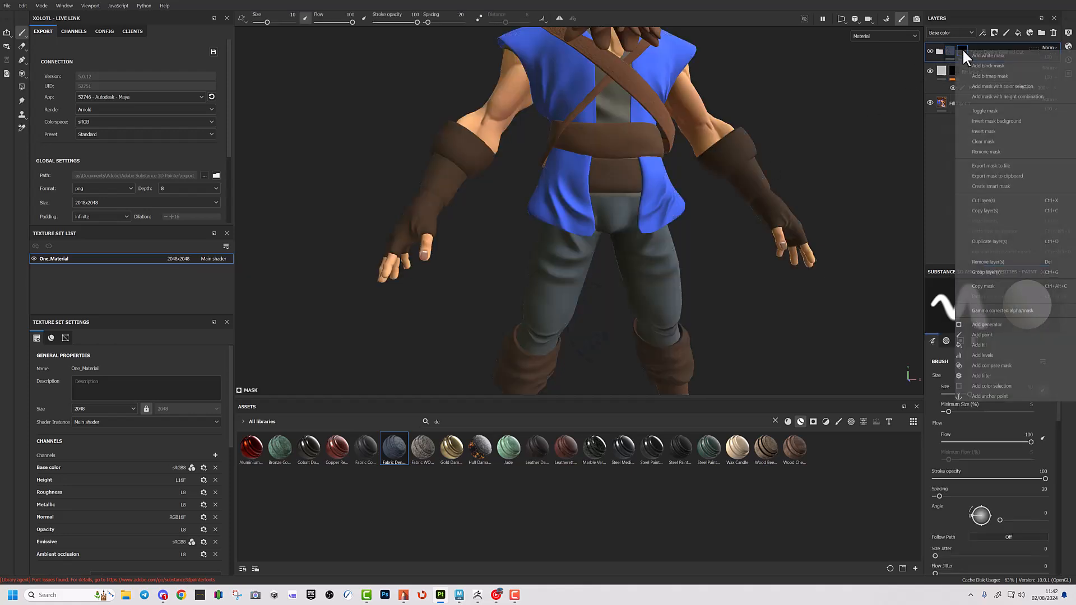
{"action": "left_click", "coordinate": [993, 332]}
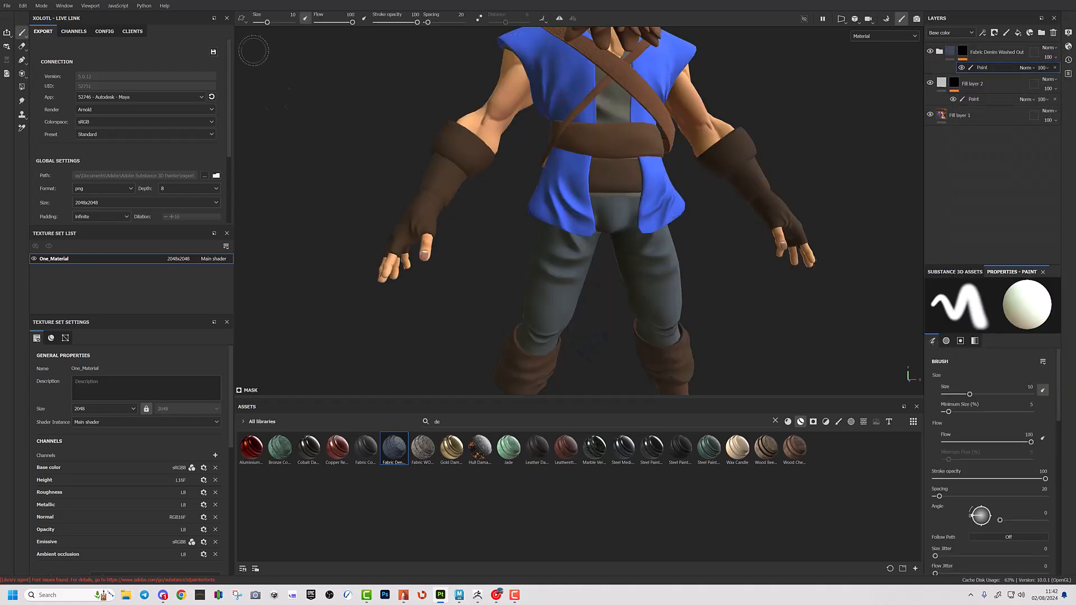
{"action": "left_click", "coordinate": [22, 84]}
{"action": "left_click", "coordinate": [267, 18]}
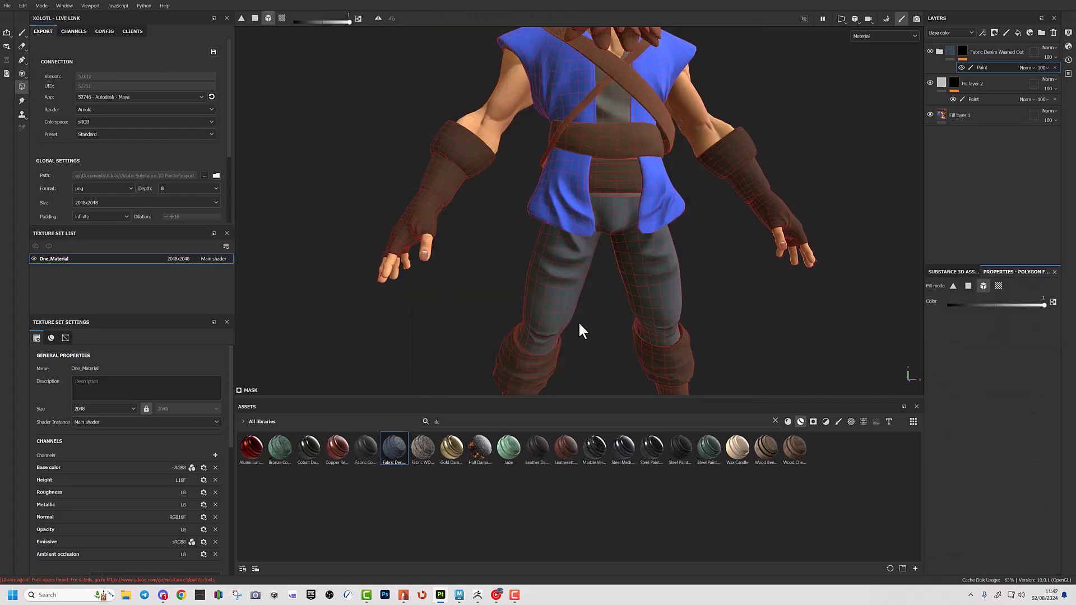
{"action": "left_click", "coordinate": [557, 274]}
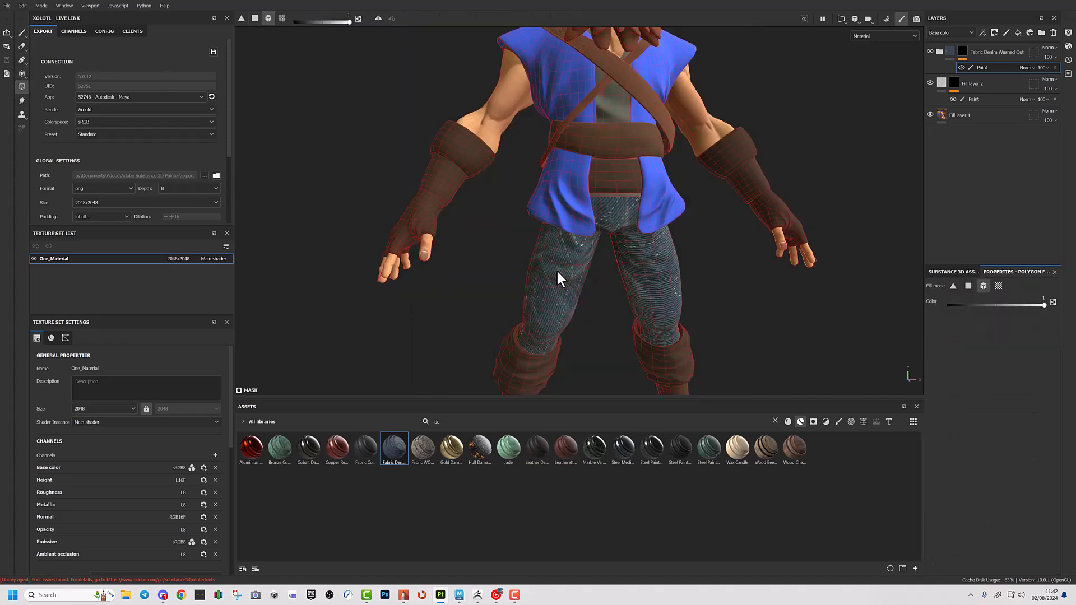
Expand the Fabric Denim Washed Out group and delete its Stitches Motifs layer
{"action": "left_click", "coordinate": [939, 51]}
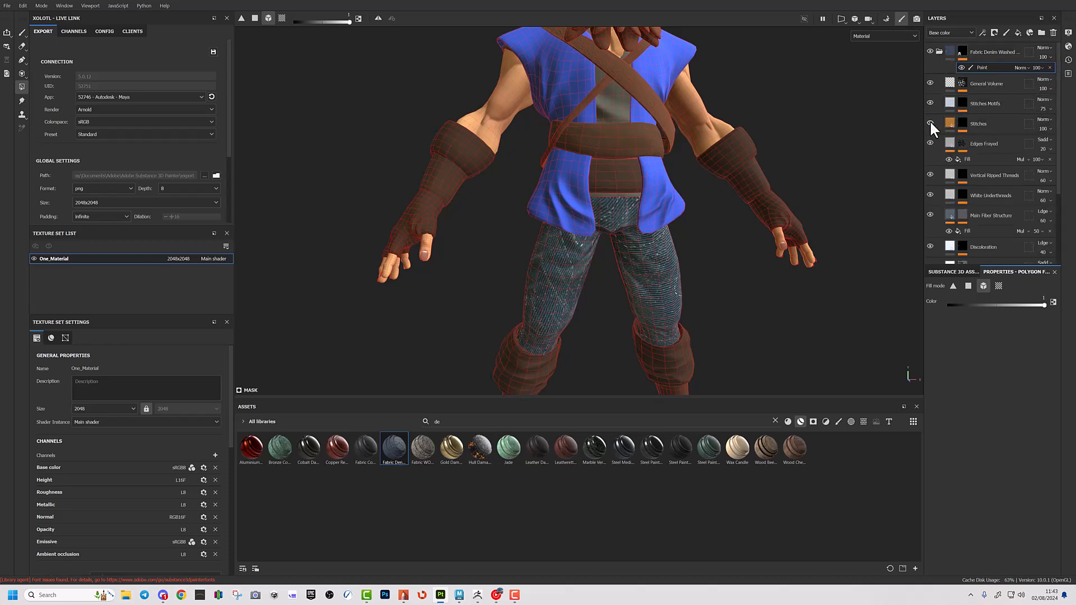
{"action": "left_click", "coordinate": [1013, 102]}
{"action": "right_click", "coordinate": [1014, 103]}
{"action": "left_click", "coordinate": [1019, 98]}
{"action": "left_click", "coordinate": [1054, 33]}
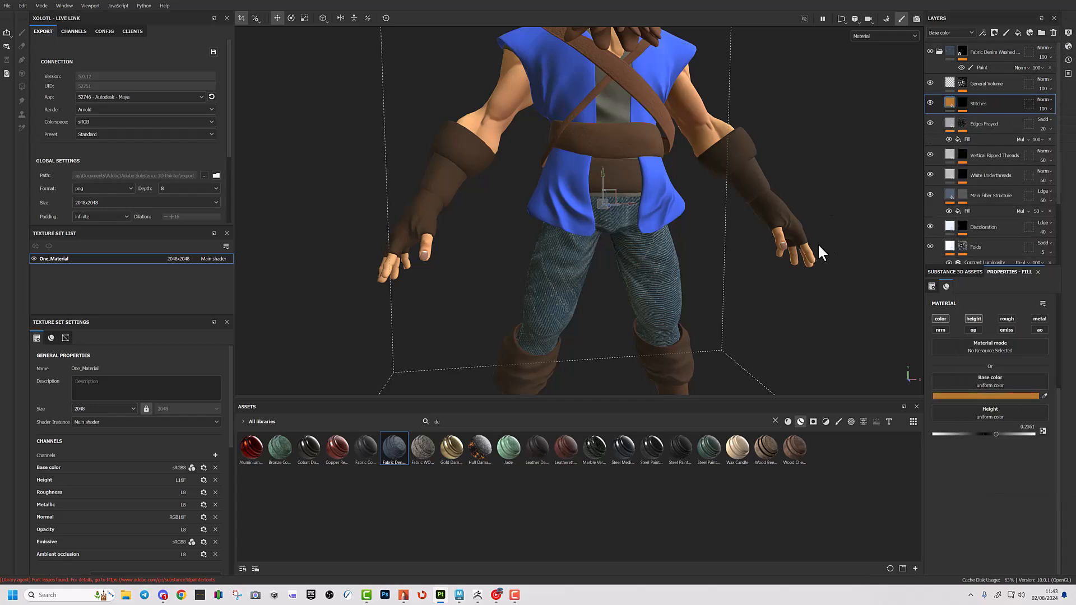
Search the smart materials for "leather" and apply Leather Calf Grain to the pirate
{"action": "right_click_drag", "start_coordinate": [824, 283], "coordinate": [620, 209], "text": "alt"}
{"action": "middle_click_drag", "start_coordinate": [620, 209], "coordinate": [603, 241], "text": "alt"}
{"action": "left_click_drag", "start_coordinate": [603, 240], "coordinate": [609, 247], "text": "alt"}
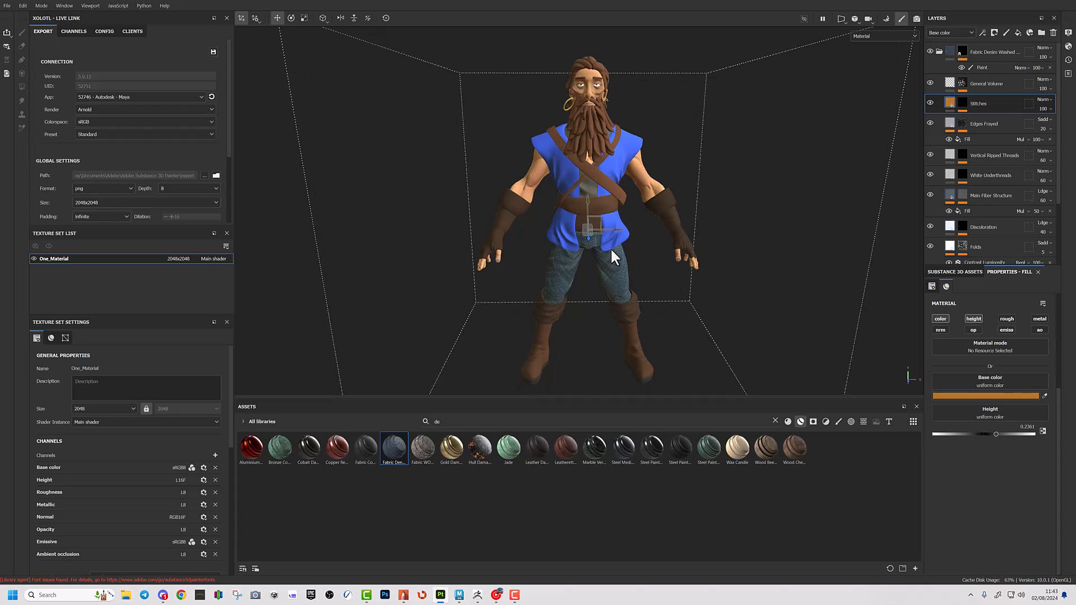
{"action": "right_click_drag", "start_coordinate": [608, 248], "coordinate": [761, 250], "text": "alt"}
{"action": "left_click_drag", "start_coordinate": [761, 250], "coordinate": [591, 263], "text": "alt"}
{"action": "left_click", "coordinate": [451, 421]}
{"action": "key", "text": "ctrl+a"}
{"action": "type", "text": "leather"}
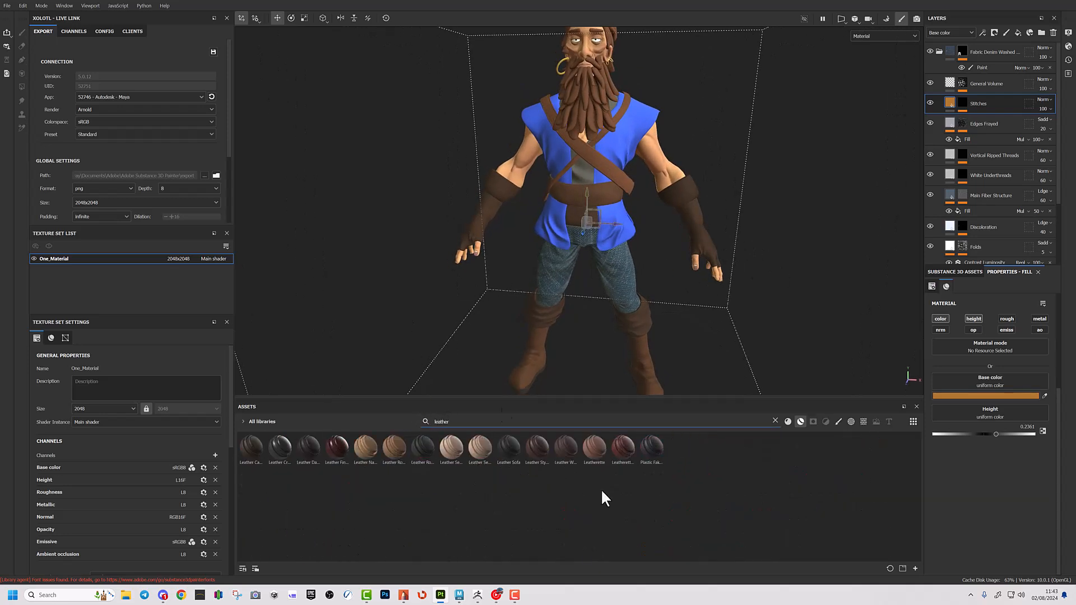
{"action": "left_click_drag", "start_coordinate": [254, 448], "coordinate": [620, 290]}
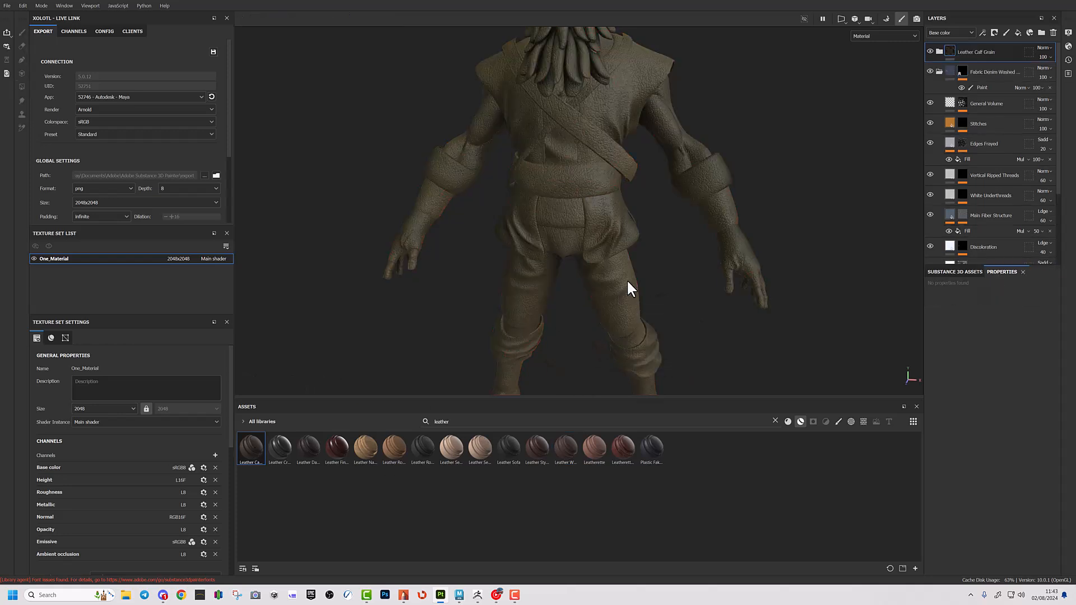
Add a black mask with a paint effect to the Leather Calf Grain material
{"action": "right_click", "coordinate": [952, 49]}
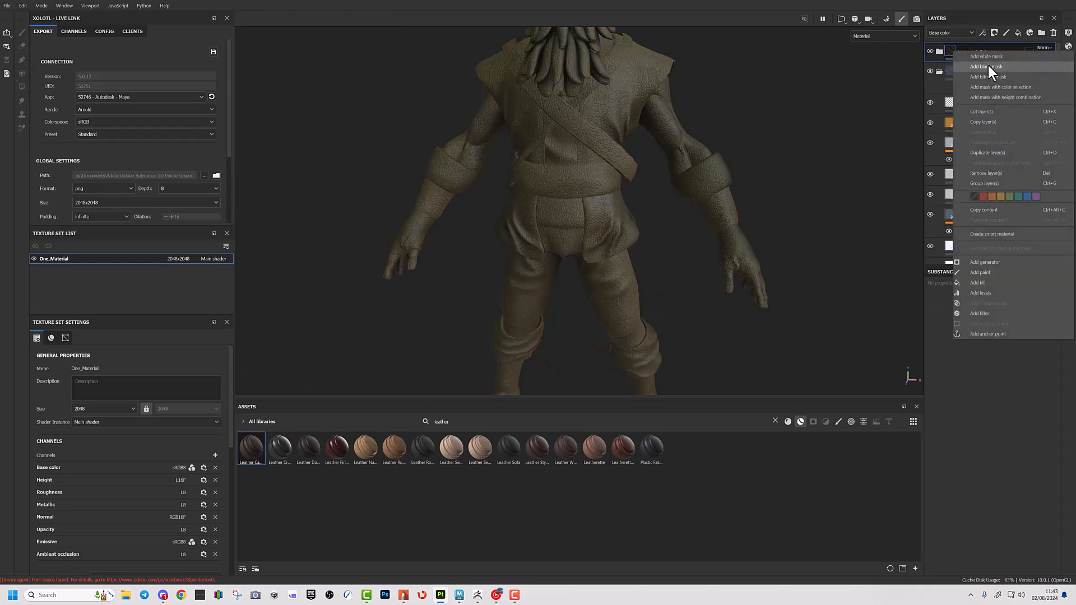
{"action": "left_click", "coordinate": [988, 65]}
{"action": "right_click", "coordinate": [959, 48]}
{"action": "left_click", "coordinate": [992, 333]}
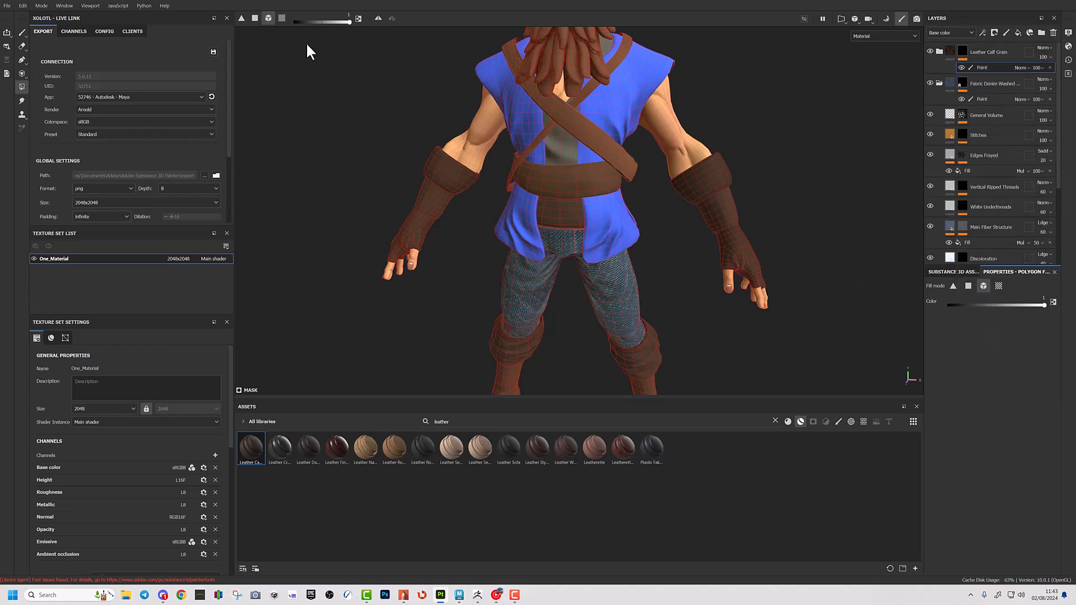
Reveal the leather on both boots and their cuffs with mesh-mode Polygon Fill
{"action": "middle_click_drag", "start_coordinate": [630, 337], "coordinate": [619, 185], "text": "alt"}
{"action": "right_click_drag", "start_coordinate": [619, 185], "coordinate": [867, 228], "text": "alt"}
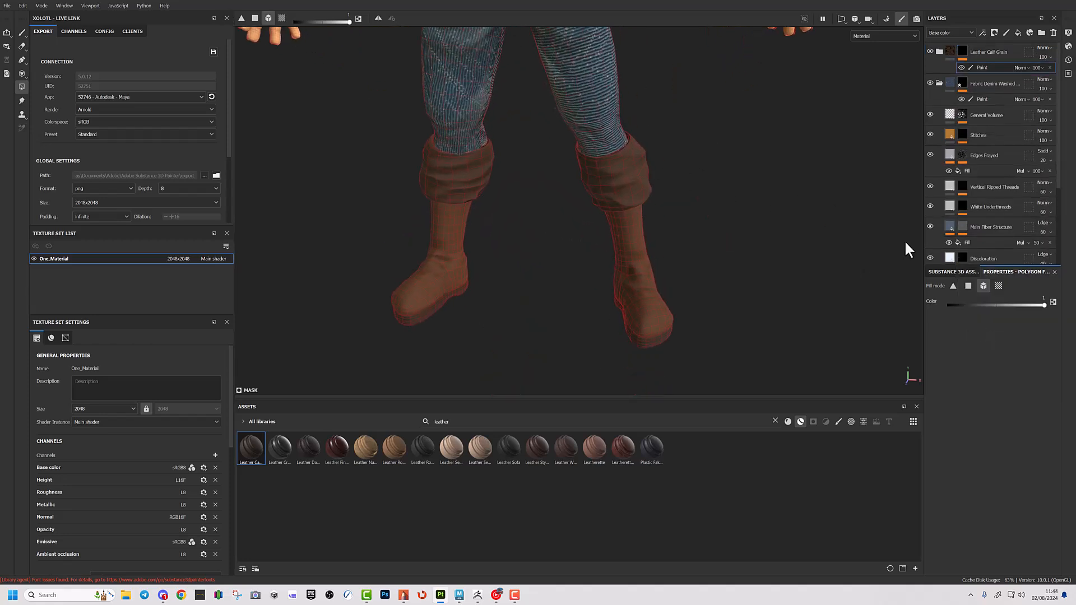
{"action": "left_click_drag", "start_coordinate": [867, 228], "coordinate": [801, 222], "text": "alt"}
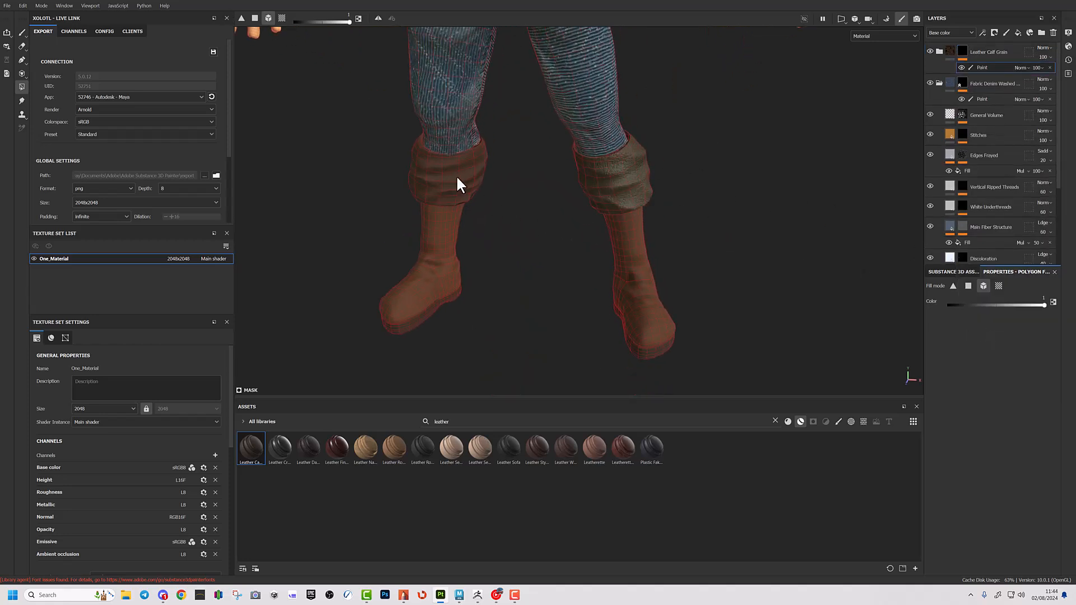
{"action": "left_click", "coordinate": [444, 234]}
{"action": "left_click", "coordinate": [633, 226]}
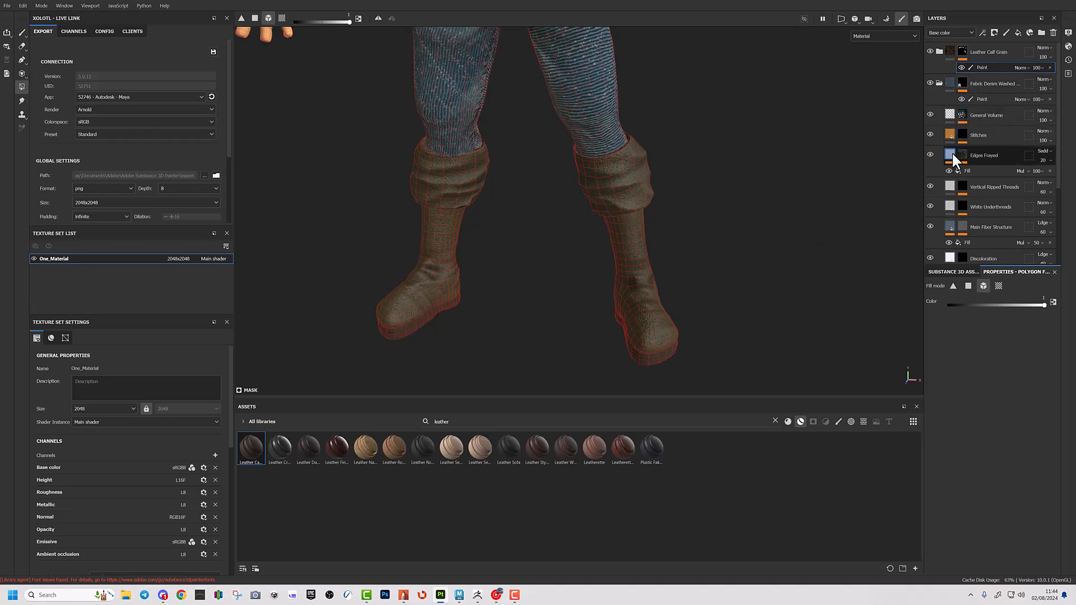
Set the base color of the leather group's Base layer to a dark reddish brown with hue 0.050 and saturation 0.603
{"action": "left_click", "coordinate": [937, 81]}
{"action": "left_click", "coordinate": [939, 52]}
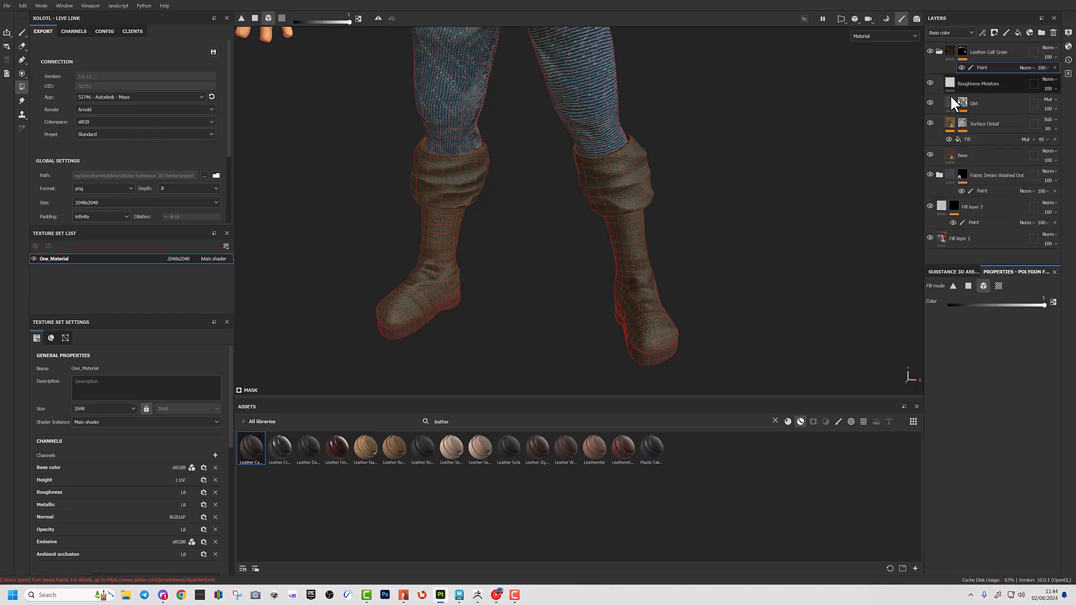
{"action": "left_click", "coordinate": [974, 153]}
{"action": "left_click", "coordinate": [1008, 396]}
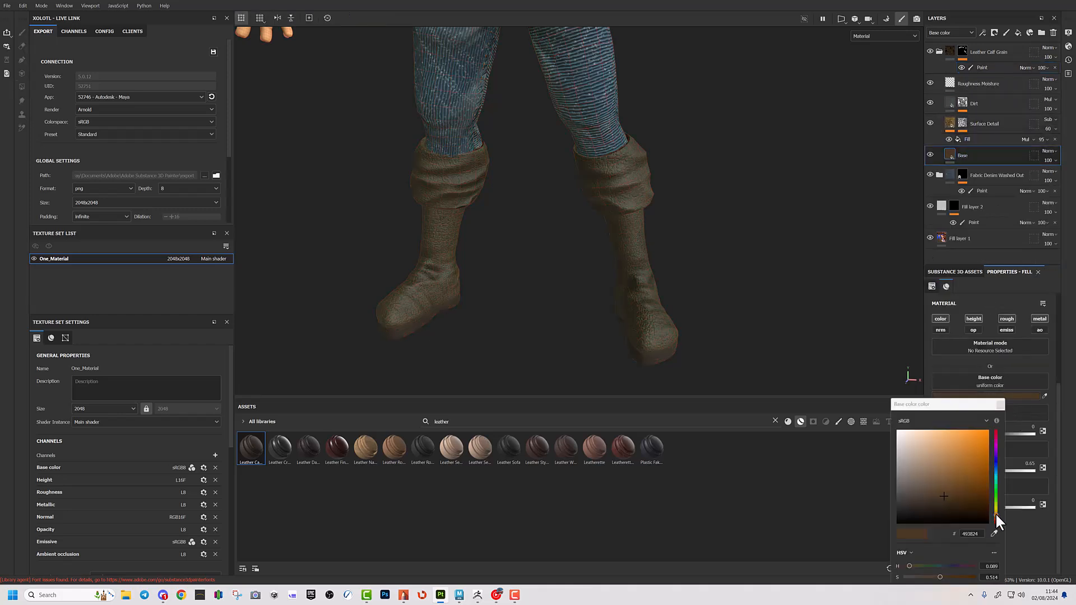
{"action": "left_click_drag", "start_coordinate": [995, 513], "coordinate": [994, 517]}
{"action": "left_click", "coordinate": [951, 499]}
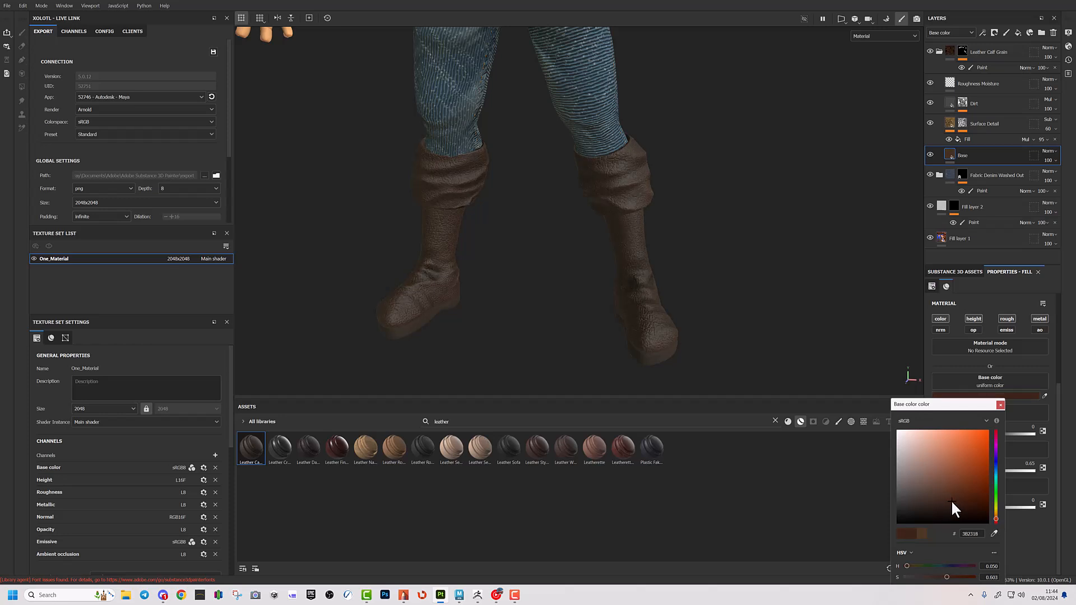
Extend the leather mask's Polygon Fill to the pirate's gloves, belt and chest straps
{"action": "right_click_drag", "start_coordinate": [745, 277], "coordinate": [578, 114], "text": "alt"}
{"action": "middle_click_drag", "start_coordinate": [579, 95], "coordinate": [594, 231], "text": "alt"}
{"action": "left_click_drag", "start_coordinate": [594, 231], "coordinate": [612, 233], "text": "alt"}
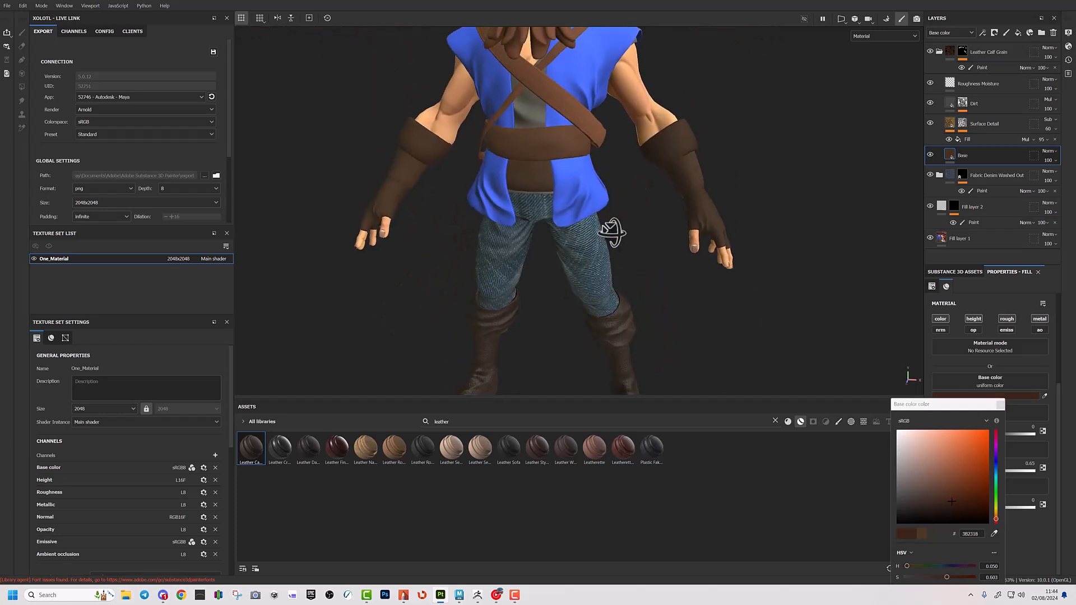
{"action": "left_click", "coordinate": [984, 67]}
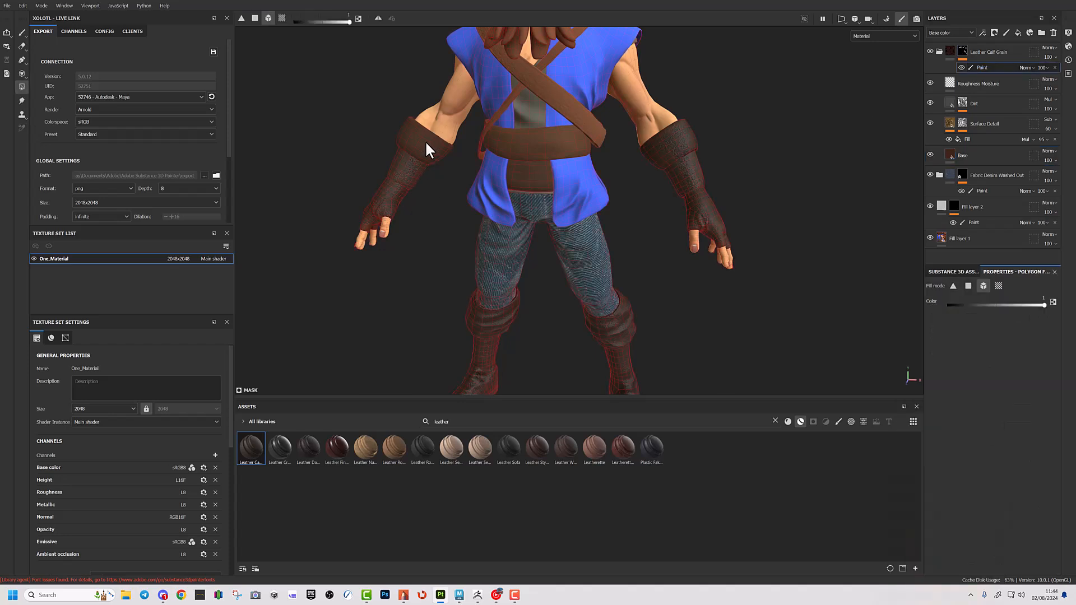
{"action": "left_click", "coordinate": [583, 140]}
{"action": "left_click", "coordinate": [591, 119]}
{"action": "left_click", "coordinate": [510, 99]}
Render the full pirate in Iray to preview the denim and leather materials
{"action": "right_click_drag", "start_coordinate": [618, 168], "coordinate": [536, 184], "text": "alt"}
{"action": "left_click_drag", "start_coordinate": [536, 185], "coordinate": [571, 166], "text": "alt"}
{"action": "middle_click_drag", "start_coordinate": [570, 166], "coordinate": [585, 224], "text": "alt"}
{"action": "left_click_drag", "start_coordinate": [586, 226], "coordinate": [578, 228], "text": "alt"}
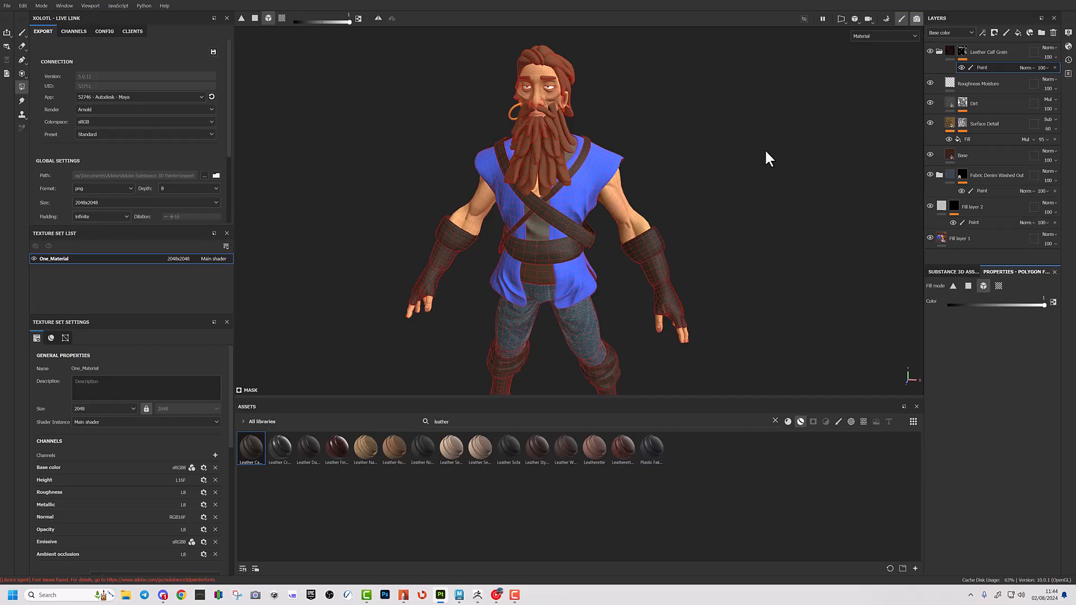
{"action": "key", "text": "F10"}
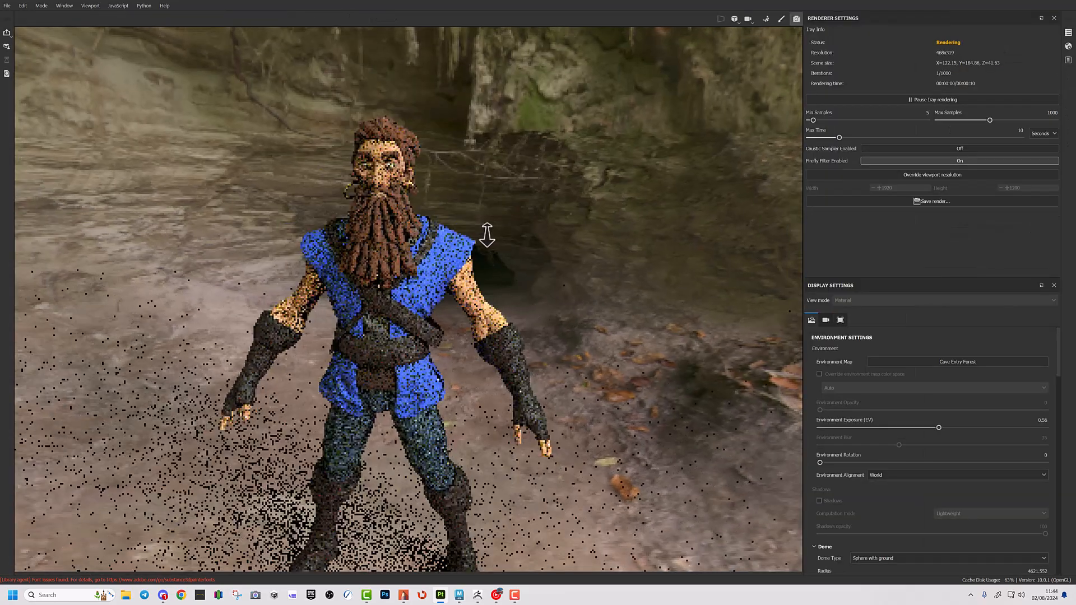
{"action": "middle_click_drag", "start_coordinate": [486, 235], "coordinate": [552, 206], "text": "alt"}
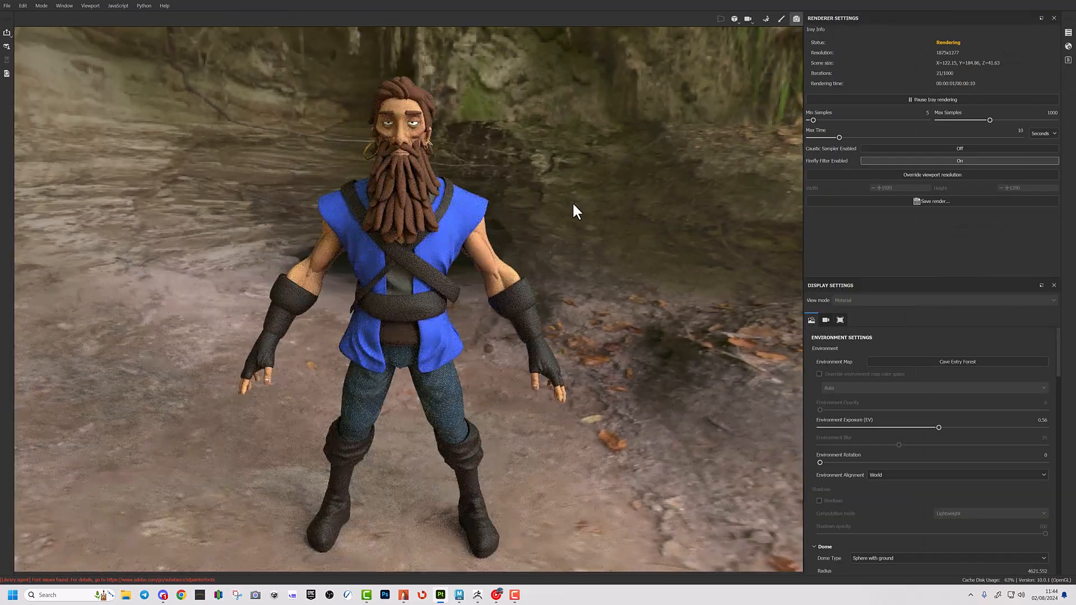
{"action": "left_click_drag", "start_coordinate": [573, 204], "coordinate": [590, 199], "text": "alt"}
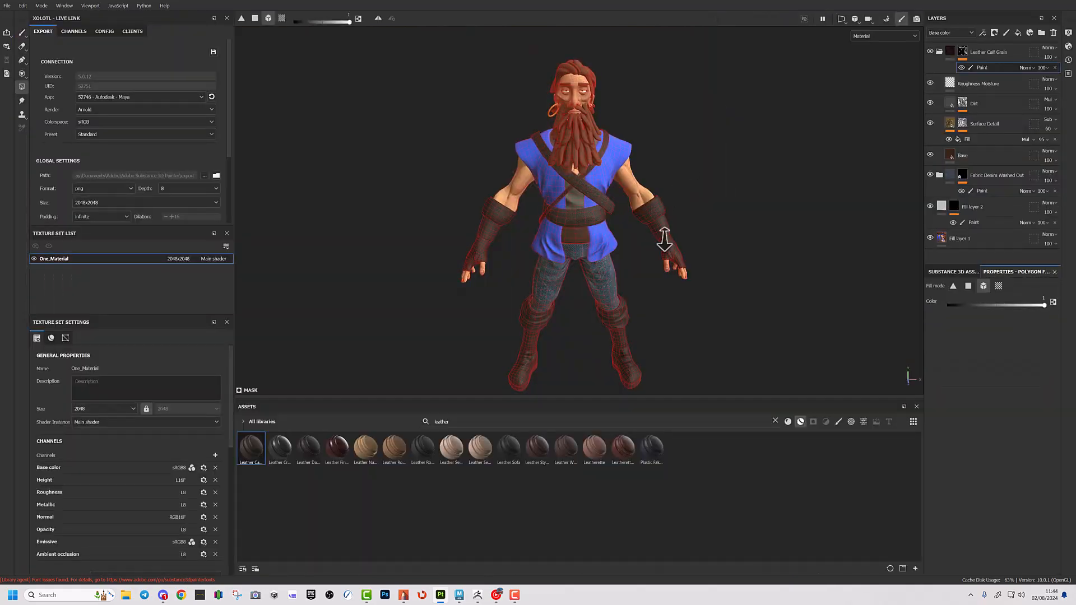
Add a new fill layer above the leather group and set its base color to orange EC754E, hue 0.041 and saturation 0.671
{"action": "right_click_drag", "start_coordinate": [665, 238], "coordinate": [785, 314], "text": "alt"}
{"action": "mouse_move", "coordinate": [784, 314]}
{"action": "left_mouse_down", "text": "alt"}
{"action": "mouse_move", "coordinate": [766, 355]}
{"action": "mouse_move", "coordinate": [761, 216]}
{"action": "left_mouse_up", "text": "alt"}
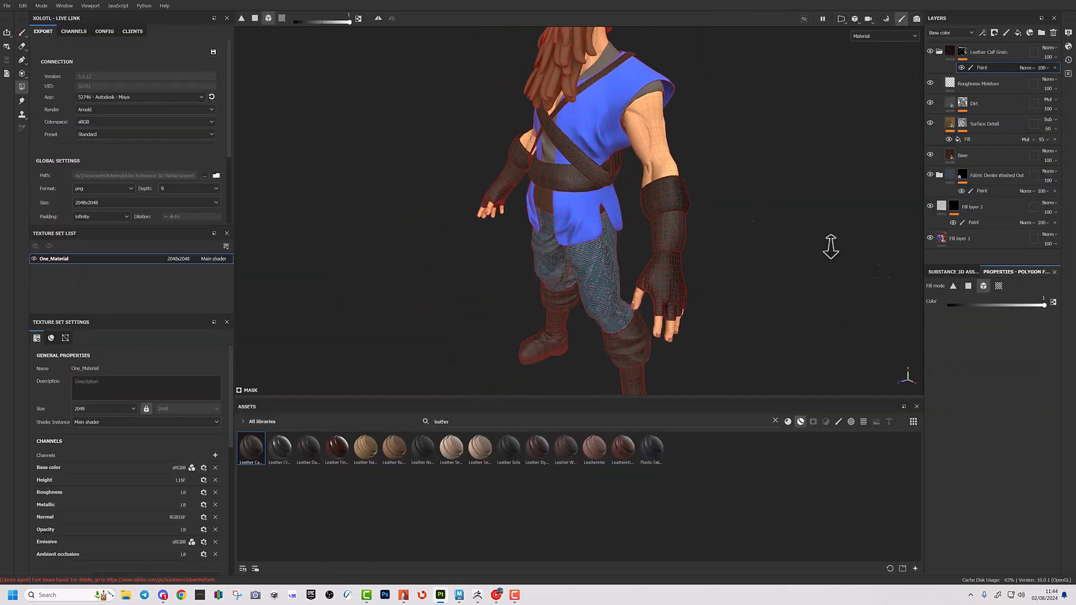
{"action": "right_click_drag", "start_coordinate": [762, 217], "coordinate": [803, 210], "text": "alt"}
{"action": "middle_click_drag", "start_coordinate": [803, 210], "coordinate": [798, 219], "text": "alt"}
{"action": "left_click", "coordinate": [1017, 32]}
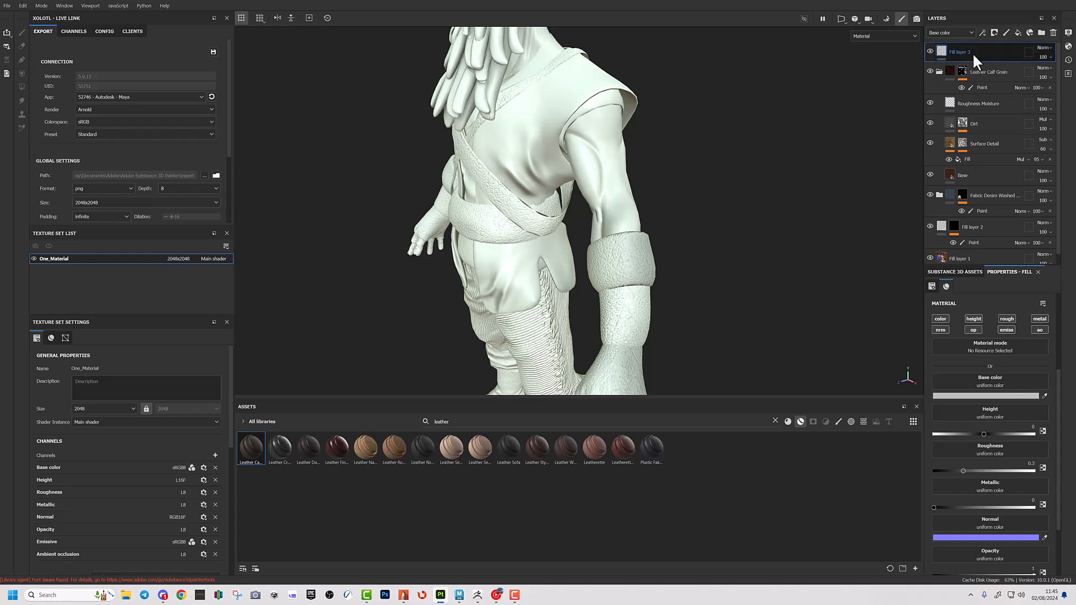
{"action": "left_click", "coordinate": [993, 396]}
{"action": "left_click_drag", "start_coordinate": [997, 520], "coordinate": [995, 513]}
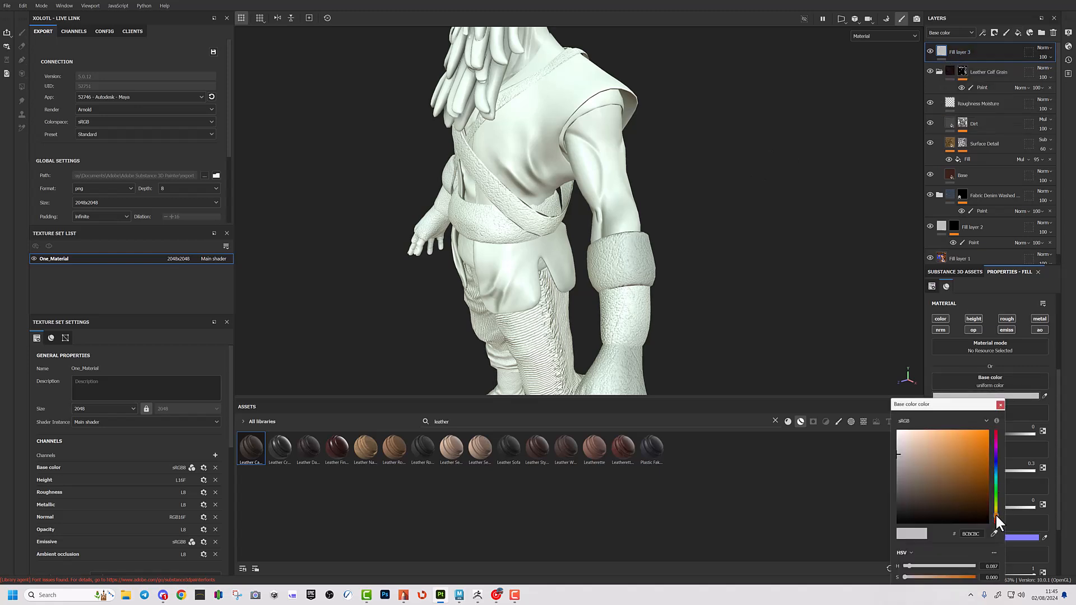
{"action": "left_click_drag", "start_coordinate": [963, 441], "coordinate": [958, 437]}
{"action": "left_click", "coordinate": [996, 518]}
{"action": "left_click", "coordinate": [996, 520]}
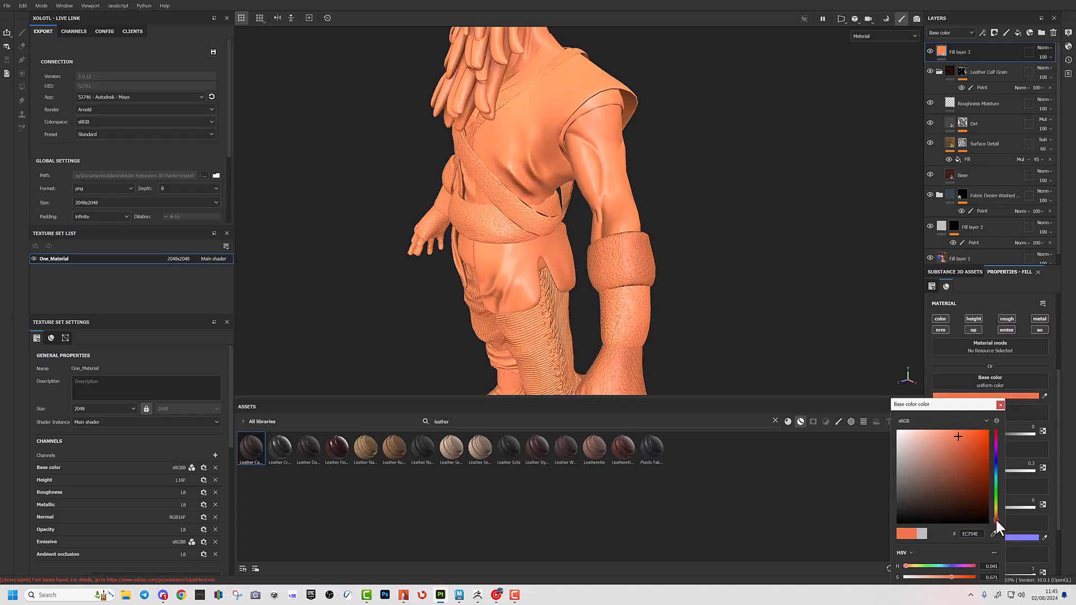
Name the orange fill layer Wear and tear, black-mask it with a paint effect, and paint the left glove's cuff with the Cotton brush
{"action": "right_click", "coordinate": [942, 46]}
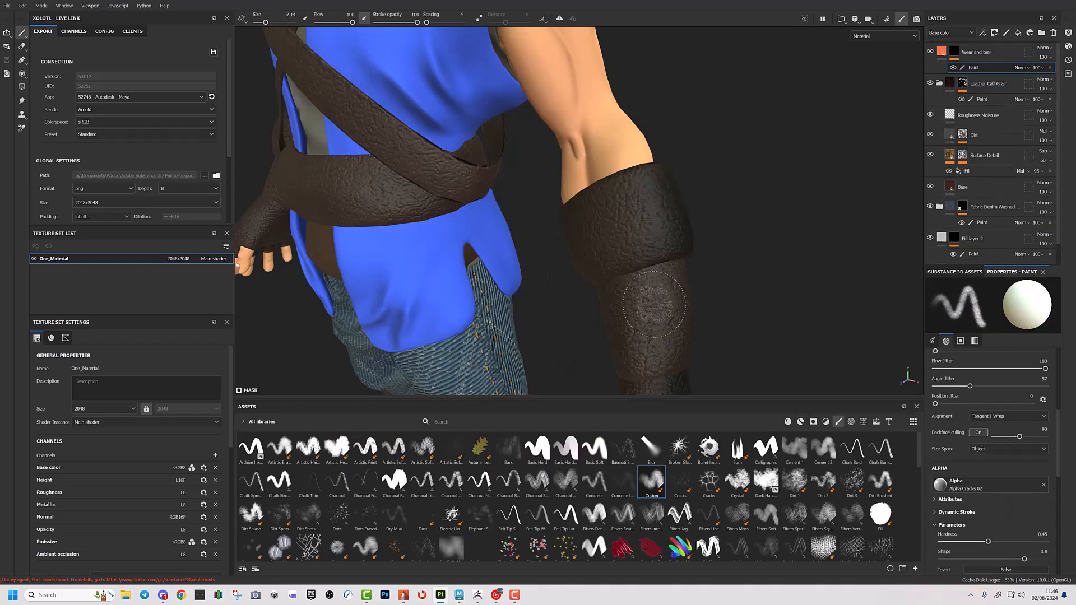
{"action": "left_click_drag", "start_coordinate": [654, 304], "coordinate": [644, 204]}
{"action": "mouse_move", "coordinate": [779, 340]}
{"action": "left_mouse_down", "text": "alt"}
{"action": "mouse_move", "coordinate": [757, 335]}
{"action": "mouse_move", "coordinate": [807, 315]}
{"action": "left_mouse_up", "text": "alt"}
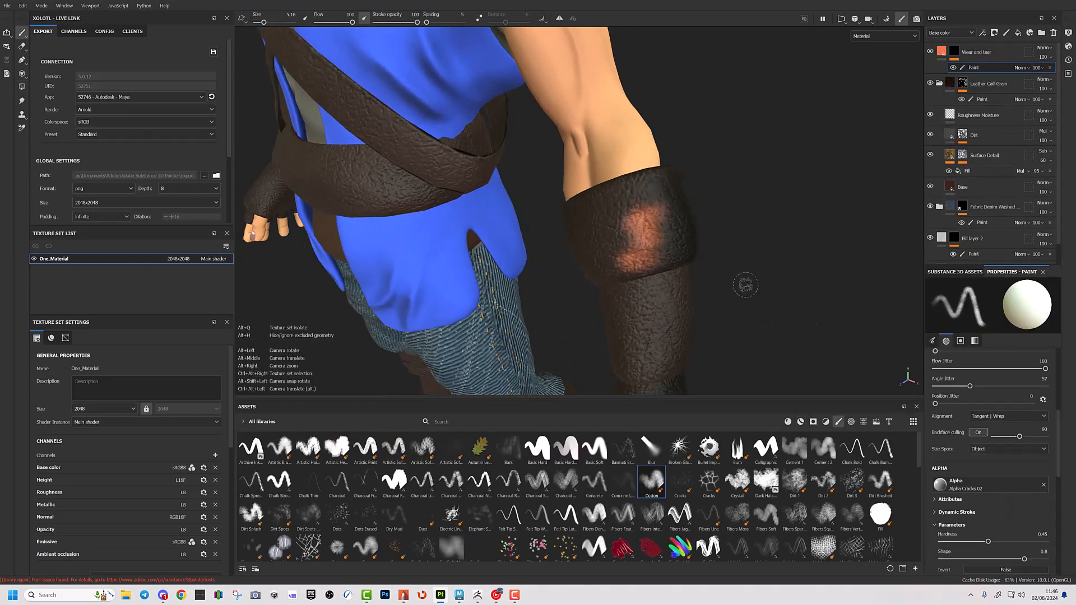
{"action": "right_click_drag", "start_coordinate": [807, 315], "coordinate": [456, 332], "text": "alt"}
{"action": "left_click_drag", "start_coordinate": [456, 331], "coordinate": [532, 325], "text": "alt"}
{"action": "right_click_drag", "start_coordinate": [532, 325], "coordinate": [757, 277], "text": "alt"}
{"action": "mouse_move", "coordinate": [756, 278]}
{"action": "middle_mouse_down", "text": "alt"}
{"action": "mouse_move", "coordinate": [778, 294]}
{"action": "mouse_move", "coordinate": [766, 302]}
{"action": "middle_mouse_up", "text": "alt"}
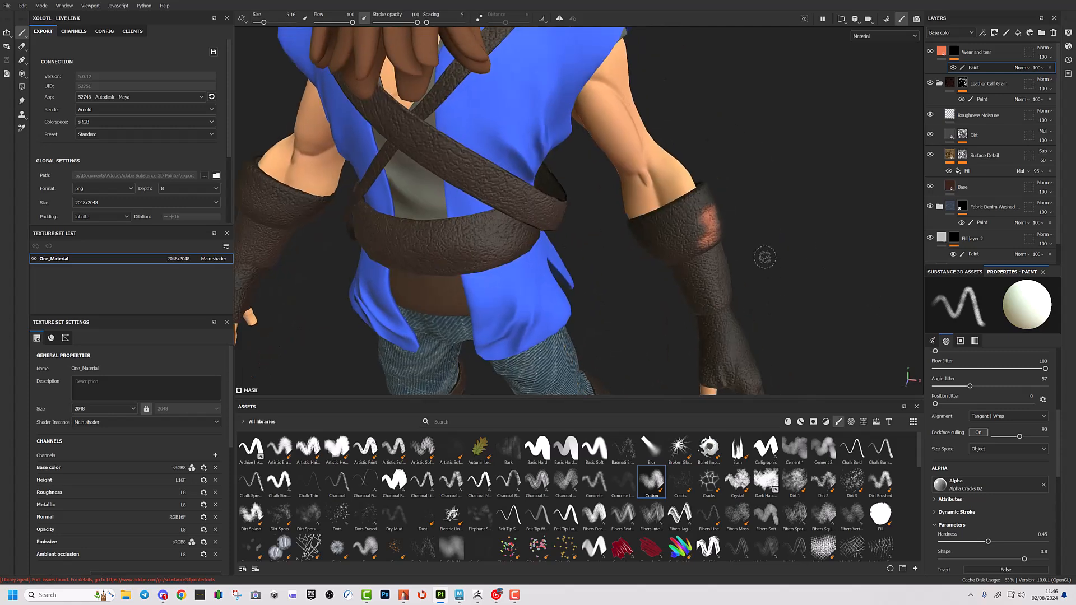
Set the brush size to 7.14 and paint wear patches over the left glove's cuff, wrist and knuckles
{"action": "key", "text": "bracketright"}
{"action": "key", "text": "bracketright"}
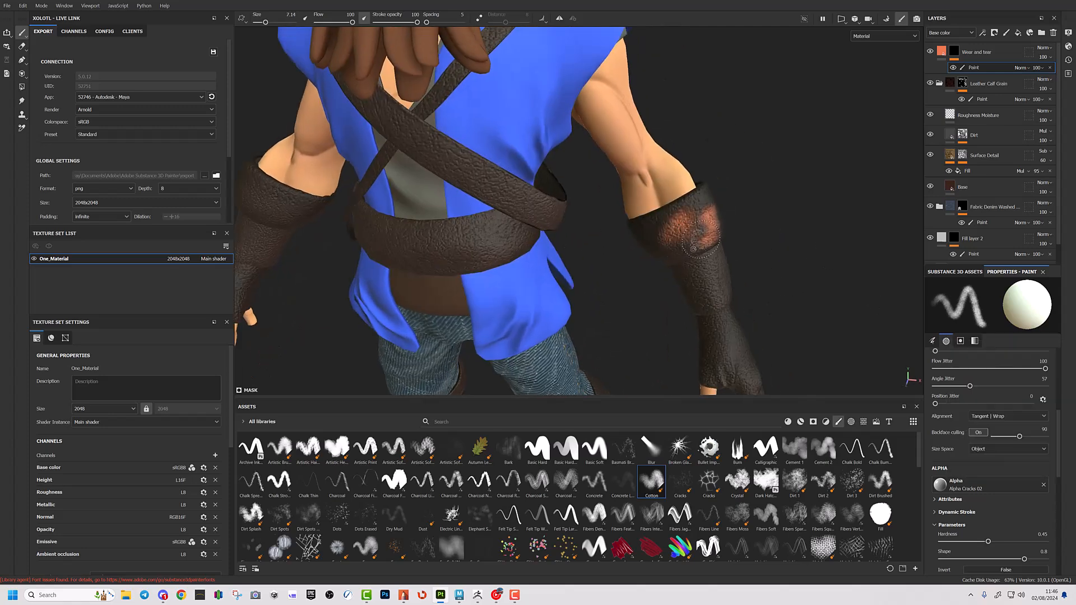
{"action": "mouse_move", "coordinate": [816, 329]}
{"action": "left_mouse_down", "text": "alt"}
{"action": "mouse_move", "coordinate": [745, 355]}
{"action": "mouse_move", "coordinate": [737, 373]}
{"action": "left_mouse_up", "text": "alt"}
{"action": "right_click_drag", "start_coordinate": [841, 281], "coordinate": [552, 314], "text": "alt"}
{"action": "middle_click_drag", "start_coordinate": [552, 314], "coordinate": [516, 202], "text": "alt"}
{"action": "left_click_drag", "start_coordinate": [757, 292], "coordinate": [686, 302], "text": "alt"}
{"action": "right_click_drag", "start_coordinate": [686, 303], "coordinate": [790, 316], "text": "alt"}
{"action": "left_click_drag", "start_coordinate": [623, 257], "coordinate": [634, 249]}
{"action": "left_click_drag", "start_coordinate": [701, 267], "coordinate": [667, 269], "text": "alt"}
{"action": "mouse_move", "coordinate": [667, 261]}
{"action": "left_mouse_down"}
{"action": "mouse_move", "coordinate": [639, 272]}
{"action": "mouse_move", "coordinate": [672, 262]}
{"action": "mouse_move", "coordinate": [779, 280]}
{"action": "left_mouse_up"}
{"action": "left_click_drag", "start_coordinate": [591, 226], "coordinate": [596, 230]}
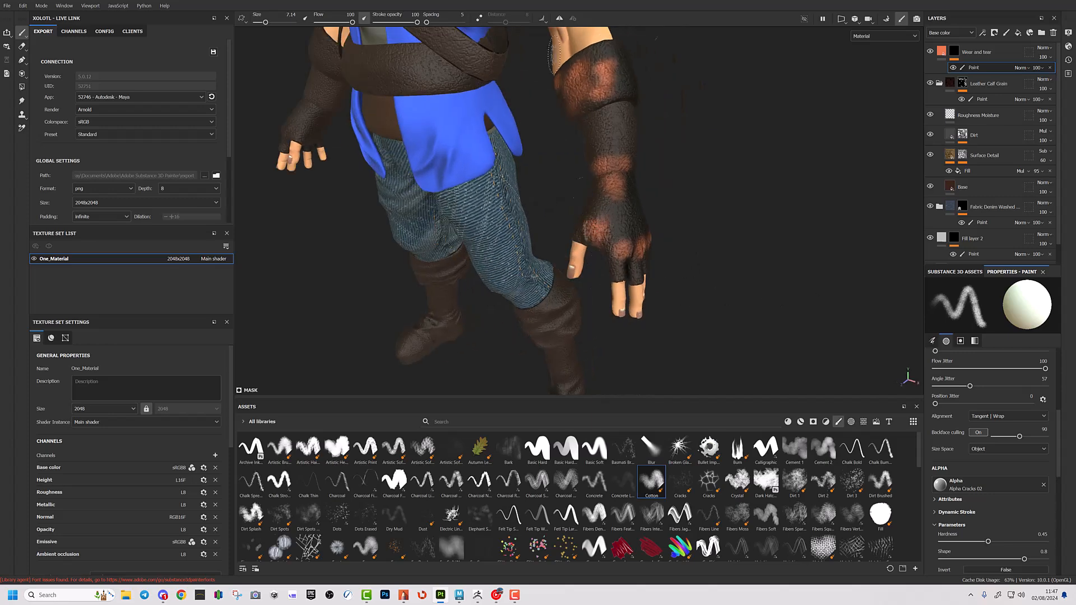
Soften the Wear and tear layer's base color to CC795E and set the layer's opacity to 26
{"action": "left_click", "coordinate": [941, 50]}
{"action": "left_click", "coordinate": [988, 371]}
{"action": "left_click_drag", "start_coordinate": [946, 448], "coordinate": [946, 449]}
{"action": "left_click", "coordinate": [1050, 57]}
{"action": "left_click_drag", "start_coordinate": [1072, 73], "coordinate": [1046, 80]}
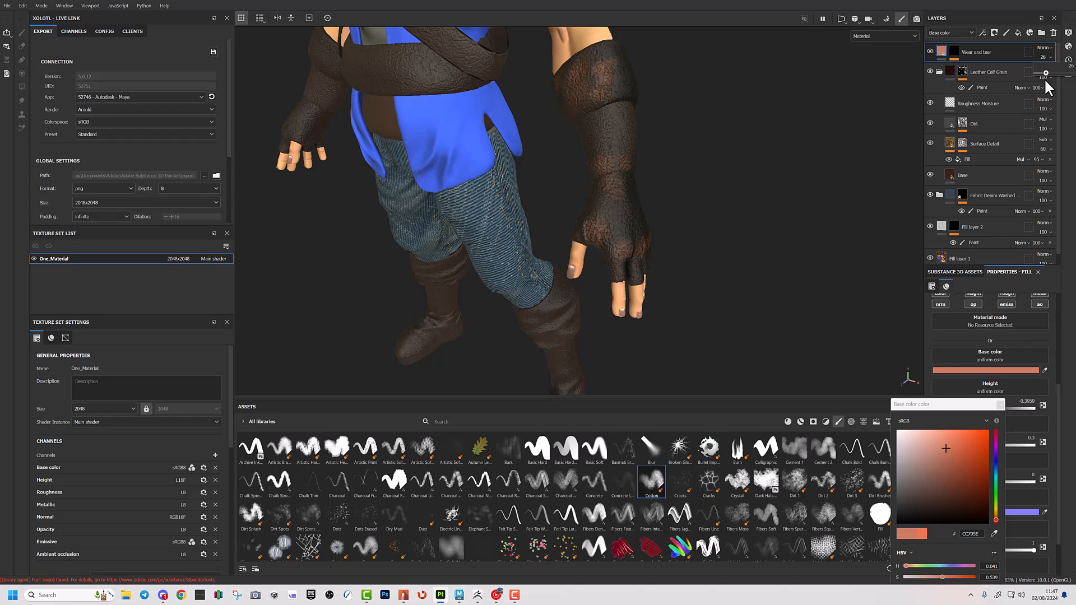
Paint wear on the Wear and tear mask over the right glove's hand, forearm and cuff
{"action": "right_click_drag", "start_coordinate": [560, 224], "coordinate": [93, 297], "text": "alt"}
{"action": "left_click_drag", "start_coordinate": [269, 291], "coordinate": [411, 278], "text": "alt"}
{"action": "middle_click_drag", "start_coordinate": [538, 314], "coordinate": [721, 185], "text": "alt"}
{"action": "right_click_drag", "start_coordinate": [721, 185], "coordinate": [914, 257], "text": "alt"}
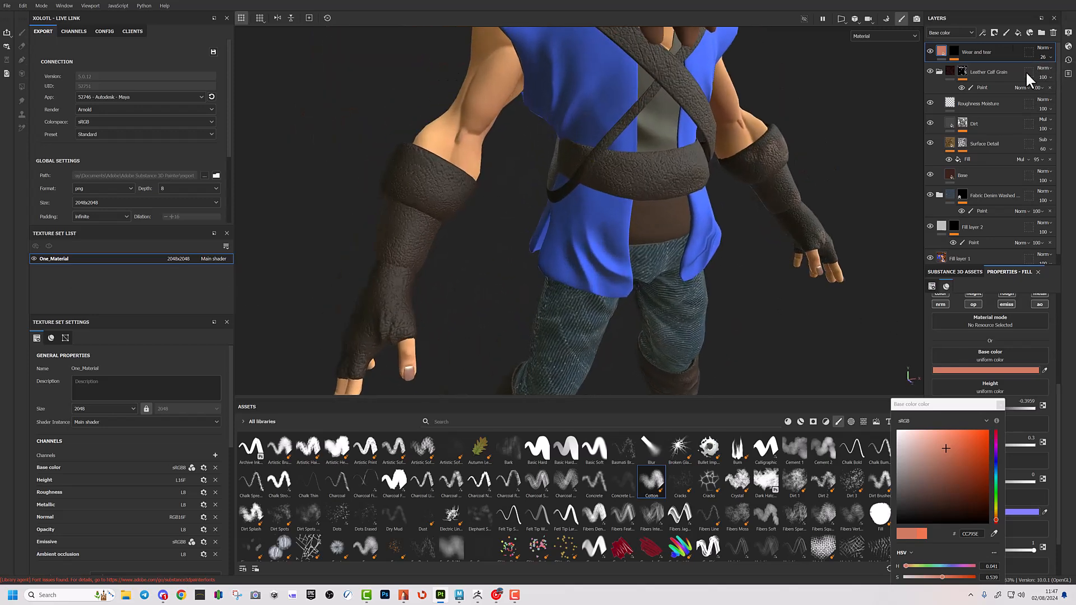
{"action": "left_click", "coordinate": [954, 51]}
{"action": "left_click", "coordinate": [973, 68]}
{"action": "left_click_drag", "start_coordinate": [387, 332], "coordinate": [401, 328]}
{"action": "mouse_move", "coordinate": [426, 291]}
{"action": "left_mouse_down", "text": "alt"}
{"action": "mouse_move", "coordinate": [514, 268]}
{"action": "mouse_move", "coordinate": [507, 286]}
{"action": "left_mouse_up", "text": "alt"}
{"action": "right_click_drag", "start_coordinate": [474, 243], "coordinate": [404, 224], "text": "alt"}
{"action": "left_click_drag", "start_coordinate": [404, 229], "coordinate": [499, 238], "text": "alt"}
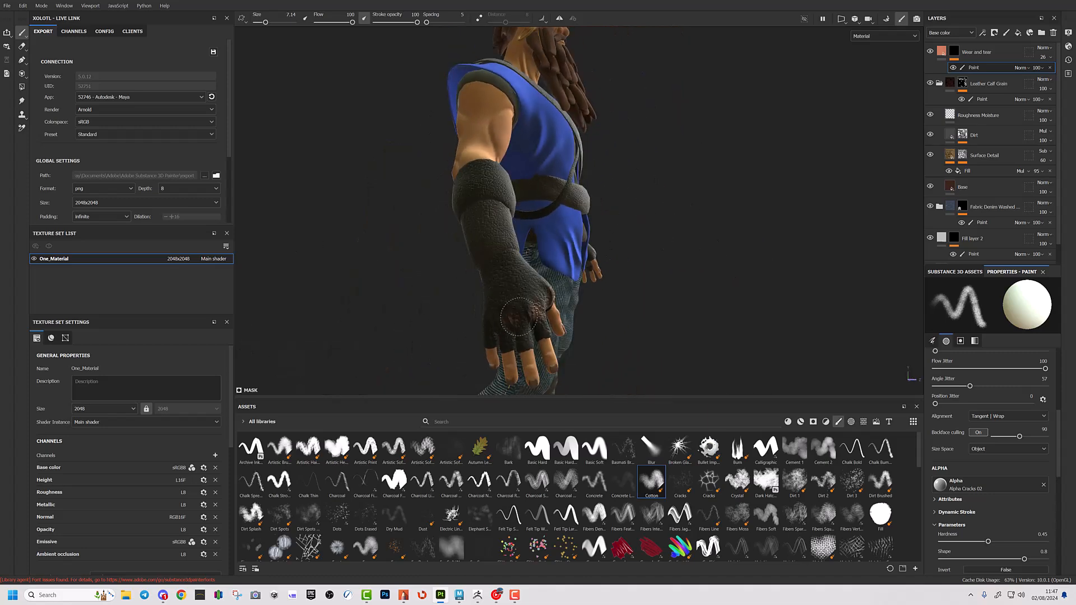
{"action": "left_click_drag", "start_coordinate": [489, 321], "coordinate": [534, 303], "text": "alt"}
{"action": "mouse_move", "coordinate": [456, 310]}
{"action": "left_mouse_down"}
{"action": "mouse_move", "coordinate": [444, 245]}
{"action": "mouse_move", "coordinate": [569, 259]}
{"action": "left_mouse_up"}
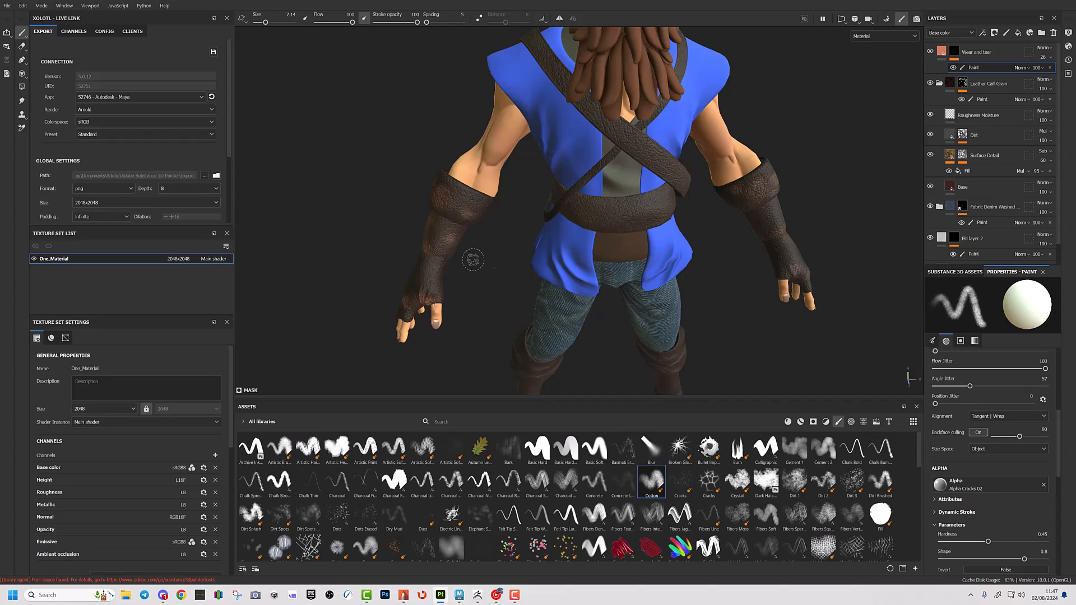
{"action": "left_click_drag", "start_coordinate": [448, 249], "coordinate": [442, 259], "text": "alt"}
{"action": "left_click_drag", "start_coordinate": [535, 269], "coordinate": [597, 236], "text": "alt"}
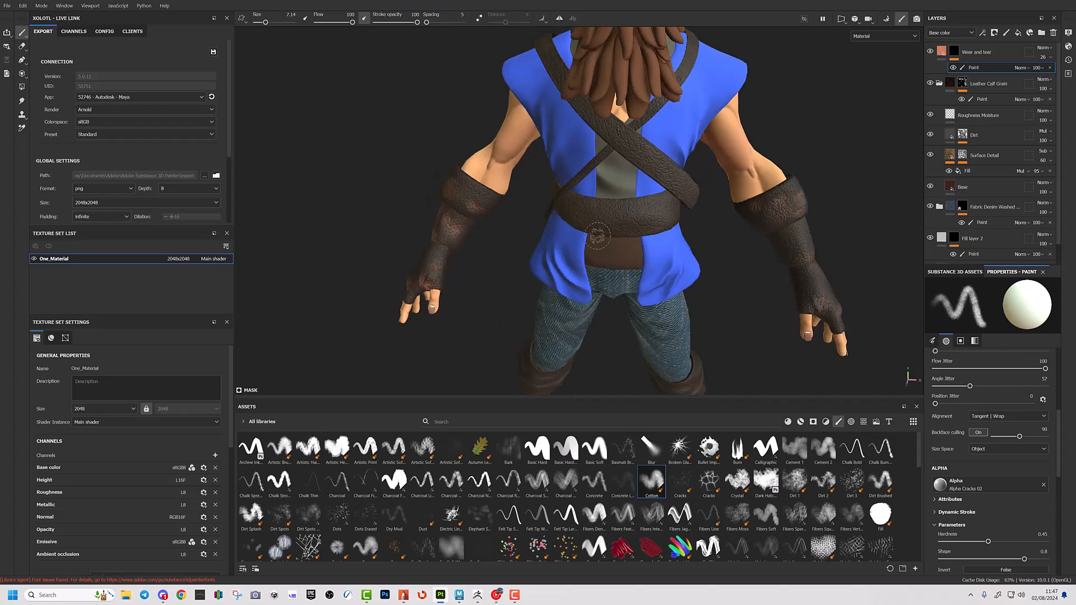
Frame the full pirate and render it in Iray to check the worn gloves
{"action": "key", "text": "f"}
{"action": "left_click", "coordinate": [918, 18]}
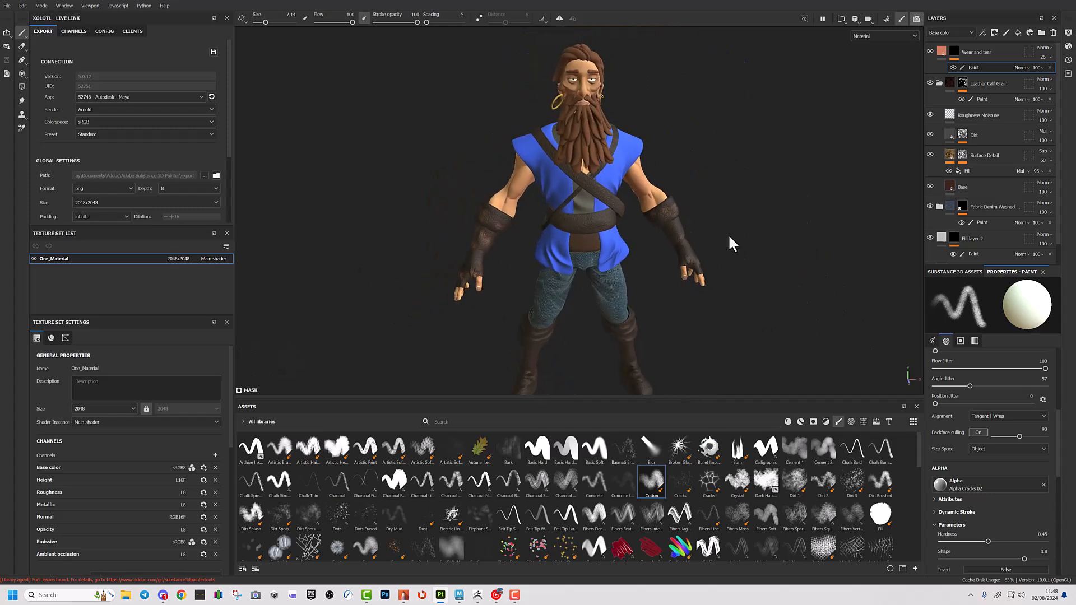
{"action": "left_click_drag", "start_coordinate": [596, 247], "coordinate": [534, 233], "text": "alt"}
{"action": "left_click", "coordinate": [781, 19]}
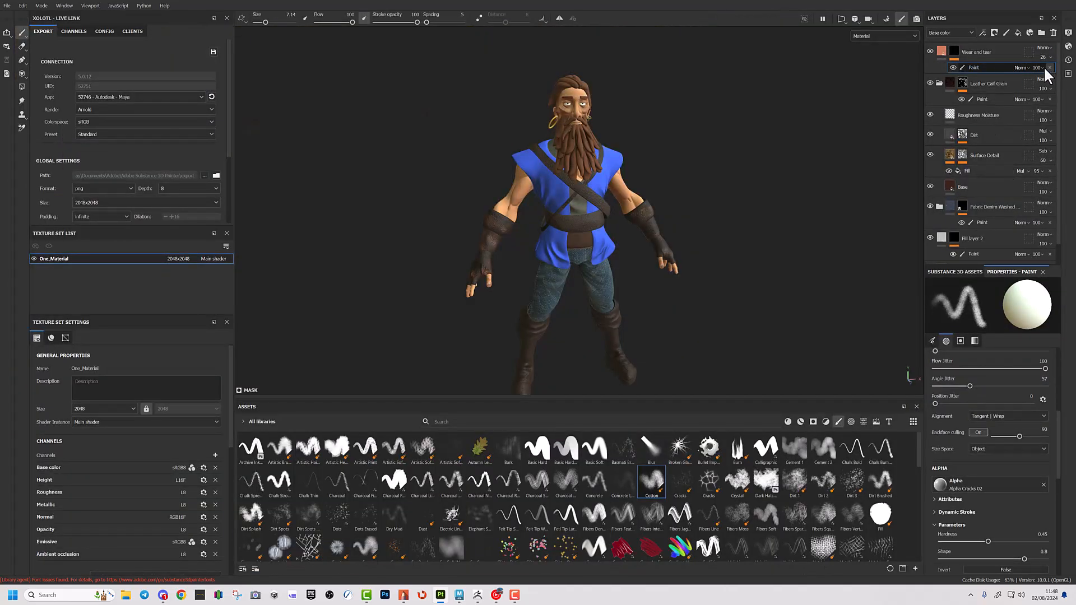
Set the opacity of the Wear and tear mask's paint effect to 48 and check the gloves in an Iray render
{"action": "left_click_drag", "start_coordinate": [1044, 68], "coordinate": [1055, 84]}
{"action": "left_click", "coordinate": [916, 19]}
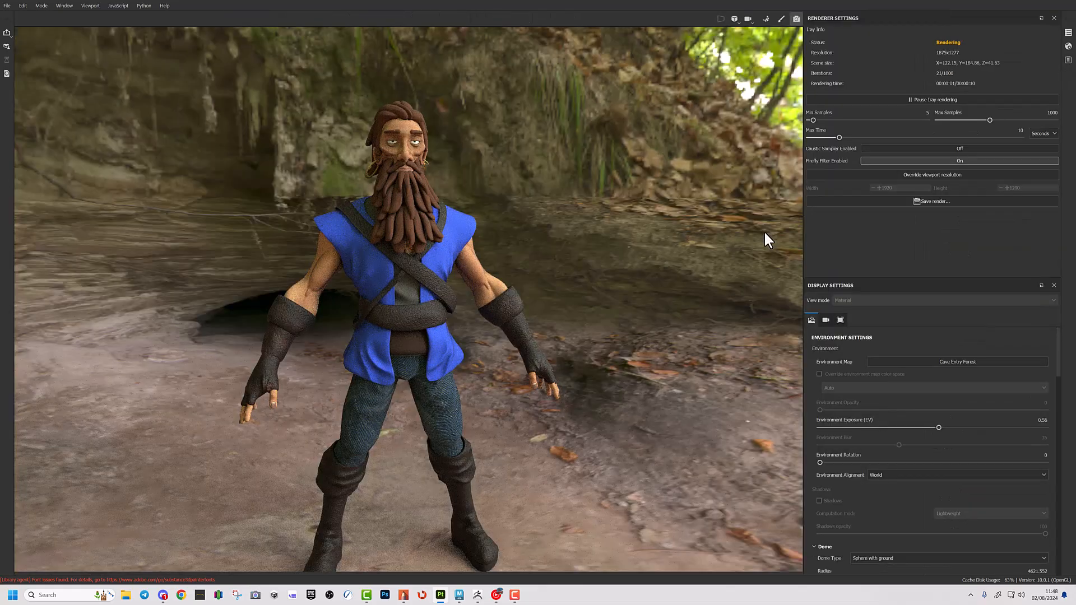
{"action": "left_click_drag", "start_coordinate": [532, 317], "coordinate": [584, 298], "text": "alt"}
{"action": "left_click", "coordinate": [783, 19]}
Paint wear on the toe and instep of the pirate's left boot with the Cotton brush
{"action": "middle_click_drag", "start_coordinate": [616, 322], "coordinate": [674, 269], "text": "alt"}
{"action": "right_click_drag", "start_coordinate": [673, 269], "coordinate": [875, 387], "text": "alt"}
{"action": "middle_click_drag", "start_coordinate": [801, 353], "coordinate": [754, 271], "text": "alt"}
{"action": "left_click_drag", "start_coordinate": [754, 271], "coordinate": [754, 264], "text": "alt"}
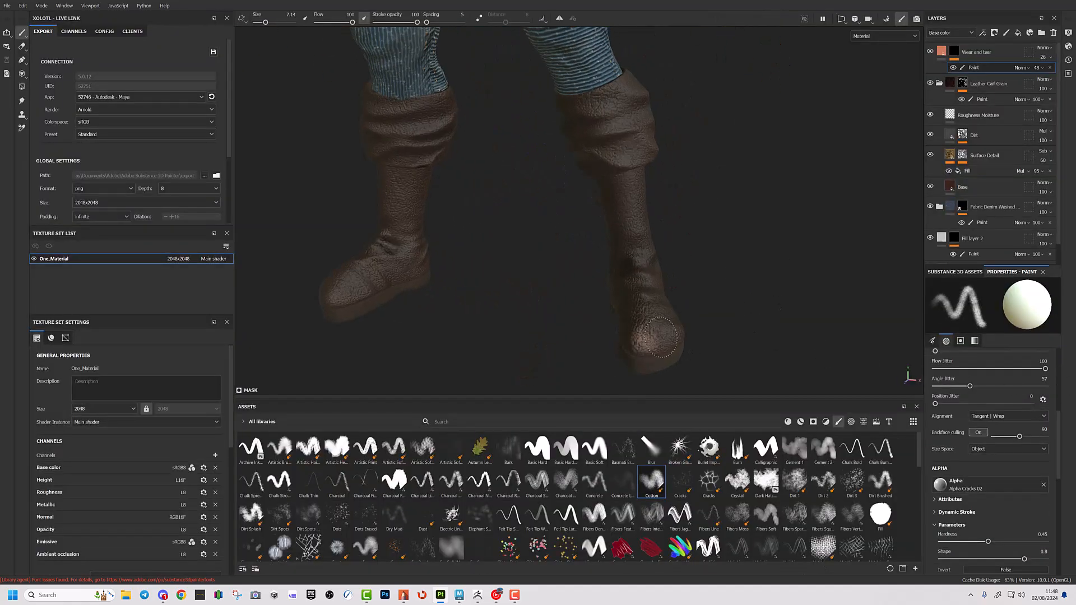
{"action": "mouse_move", "coordinate": [672, 333]}
{"action": "left_mouse_down", "text": "alt"}
{"action": "mouse_move", "coordinate": [651, 275]}
{"action": "mouse_move", "coordinate": [689, 329]}
{"action": "left_mouse_up", "text": "alt"}
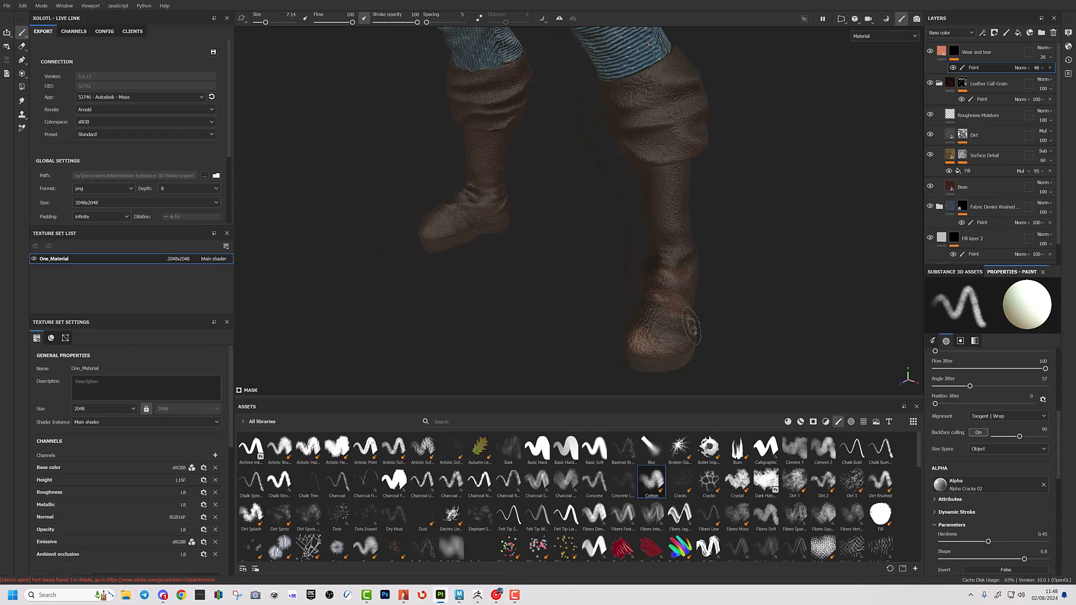
Switch to the Dirt Spots brush and paint speckled wear on the fronts of the boots at a brush size of about 15.93
{"action": "left_click", "coordinate": [280, 514]}
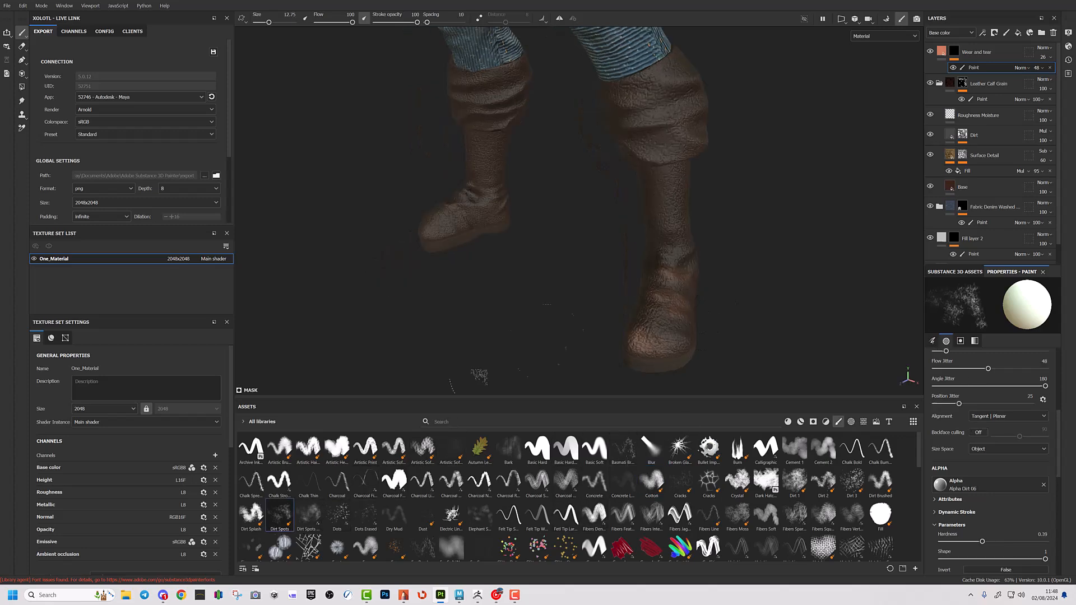
{"action": "left_click_drag", "start_coordinate": [731, 163], "coordinate": [874, 220], "text": "alt"}
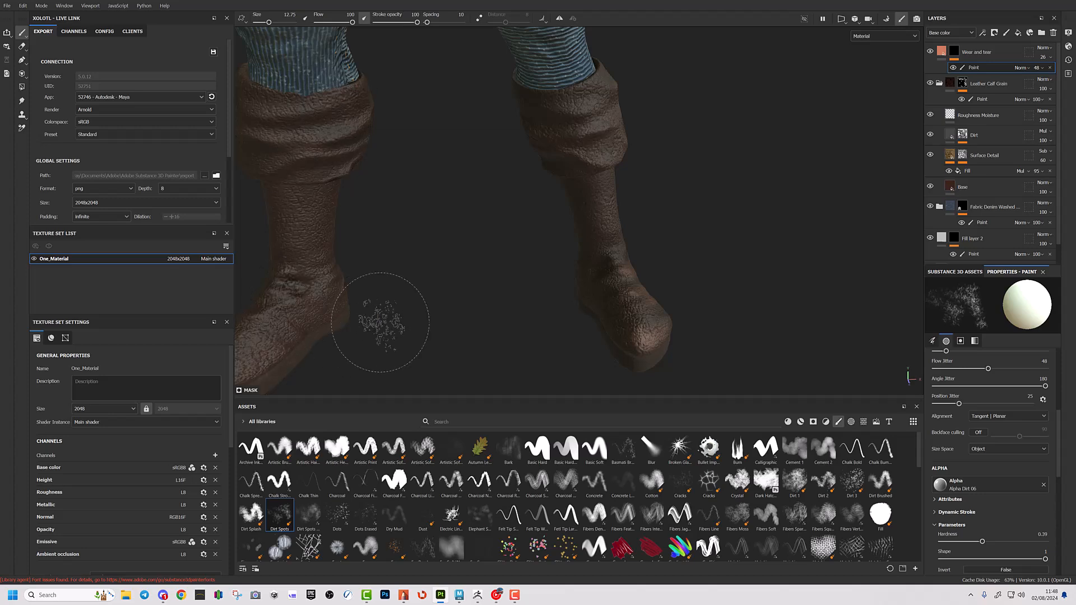
{"action": "mouse_move", "coordinate": [427, 284]}
{"action": "left_mouse_down", "text": "alt"}
{"action": "mouse_move", "coordinate": [611, 264]}
{"action": "mouse_move", "coordinate": [768, 215]}
{"action": "mouse_move", "coordinate": [571, 233]}
{"action": "left_mouse_up", "text": "alt"}
{"action": "right_click_drag", "start_coordinate": [557, 268], "coordinate": [575, 267], "text": "ctrl"}
{"action": "right_click_drag", "start_coordinate": [575, 266], "coordinate": [547, 262], "text": "shift"}
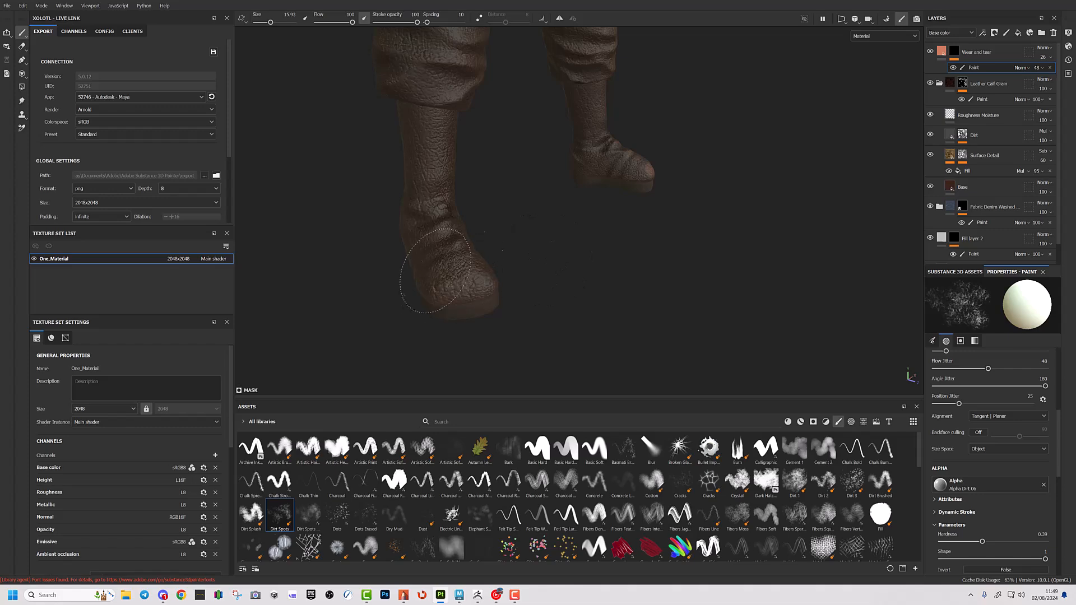
Continue the Dirt Spots wear around the sides and backs of both boots, adjusting the brush size and rotation
{"action": "left_click_drag", "start_coordinate": [531, 233], "coordinate": [653, 184], "text": "alt"}
{"action": "right_click_drag", "start_coordinate": [653, 185], "coordinate": [570, 226], "text": "alt"}
{"action": "middle_click_drag", "start_coordinate": [569, 226], "coordinate": [554, 319], "text": "alt"}
{"action": "left_click_drag", "start_coordinate": [555, 320], "coordinate": [709, 287], "text": "alt"}
{"action": "mouse_move", "coordinate": [760, 266]}
{"action": "right_mouse_down", "text": "ctrl"}
{"action": "mouse_move", "coordinate": [734, 266]}
{"action": "mouse_move", "coordinate": [765, 266]}
{"action": "right_mouse_up", "text": "ctrl"}
{"action": "mouse_move", "coordinate": [765, 266]}
{"action": "right_mouse_down", "text": "shift"}
{"action": "mouse_move", "coordinate": [744, 277]}
{"action": "mouse_move", "coordinate": [799, 274]}
{"action": "right_mouse_up", "text": "shift"}
{"action": "right_click_drag", "start_coordinate": [621, 231], "coordinate": [626, 229], "text": "ctrl"}
{"action": "left_click_drag", "start_coordinate": [632, 315], "coordinate": [743, 289], "text": "alt"}
{"action": "mouse_move", "coordinate": [499, 286]}
{"action": "left_mouse_down", "text": "alt"}
{"action": "mouse_move", "coordinate": [699, 329]}
{"action": "mouse_move", "coordinate": [543, 234]}
{"action": "left_mouse_up", "text": "alt"}
{"action": "left_click_drag", "start_coordinate": [569, 271], "coordinate": [631, 241], "text": "alt"}
Paint Dirt Spots wear on the rear of the gloves from behind the pirate
{"action": "right_click_drag", "start_coordinate": [630, 241], "coordinate": [752, 320], "text": "alt"}
{"action": "middle_click_drag", "start_coordinate": [645, 153], "coordinate": [698, 308], "text": "alt"}
{"action": "left_click_drag", "start_coordinate": [699, 307], "coordinate": [693, 307], "text": "alt"}
{"action": "mouse_move", "coordinate": [551, 220]}
{"action": "left_mouse_down", "text": "alt"}
{"action": "mouse_move", "coordinate": [546, 298]}
{"action": "mouse_move", "coordinate": [826, 173]}
{"action": "left_mouse_up", "text": "alt"}
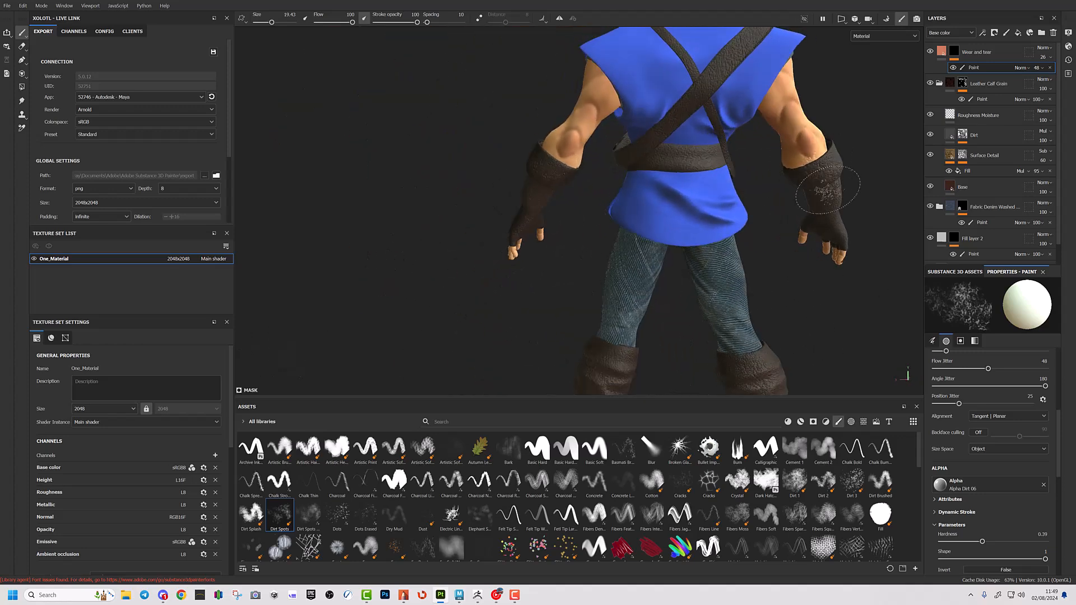
{"action": "left_click_drag", "start_coordinate": [852, 227], "coordinate": [772, 291], "text": "alt"}
{"action": "middle_click_drag", "start_coordinate": [801, 148], "coordinate": [756, 286], "text": "alt"}
{"action": "left_click_drag", "start_coordinate": [756, 280], "coordinate": [782, 253], "text": "alt"}
{"action": "mouse_move", "coordinate": [782, 253]}
{"action": "right_mouse_down", "text": "alt"}
{"action": "mouse_move", "coordinate": [723, 264]}
{"action": "mouse_move", "coordinate": [784, 297]}
{"action": "right_mouse_up", "text": "alt"}
Reduce the Dirt Spots brush to size 7.91 and paint wear along the back of the belt
{"action": "middle_click_drag", "start_coordinate": [784, 297], "coordinate": [708, 228], "text": "alt"}
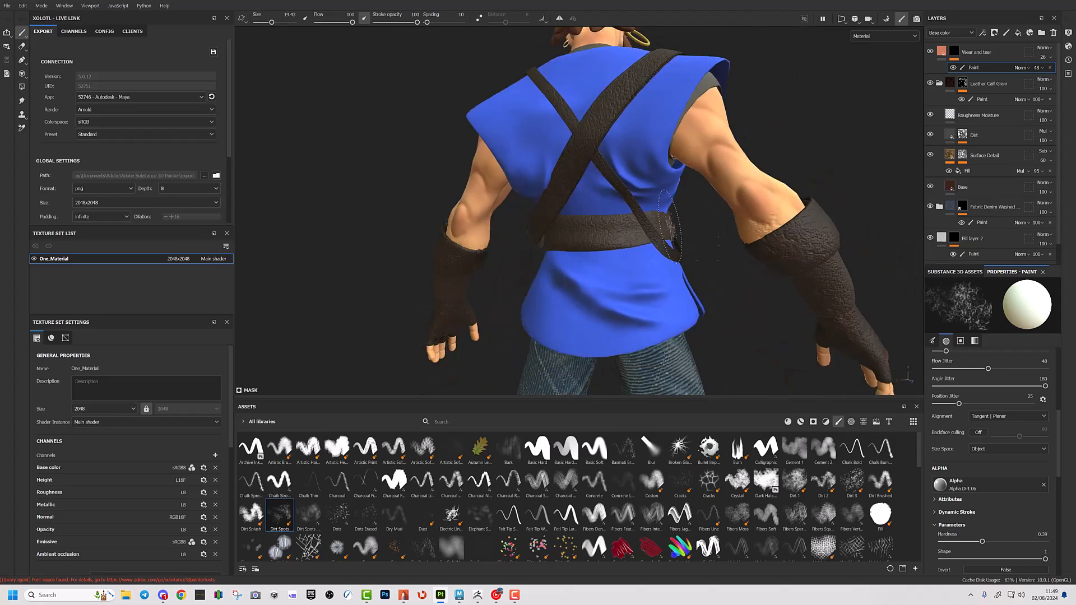
{"action": "right_click_drag", "start_coordinate": [706, 227], "coordinate": [667, 220], "text": "ctrl"}
{"action": "mouse_move", "coordinate": [680, 230]}
{"action": "left_mouse_down", "text": "alt"}
{"action": "mouse_move", "coordinate": [720, 283]}
{"action": "mouse_move", "coordinate": [708, 287]}
{"action": "left_mouse_up", "text": "alt"}
{"action": "right_click_drag", "start_coordinate": [606, 224], "coordinate": [603, 219], "text": "ctrl"}
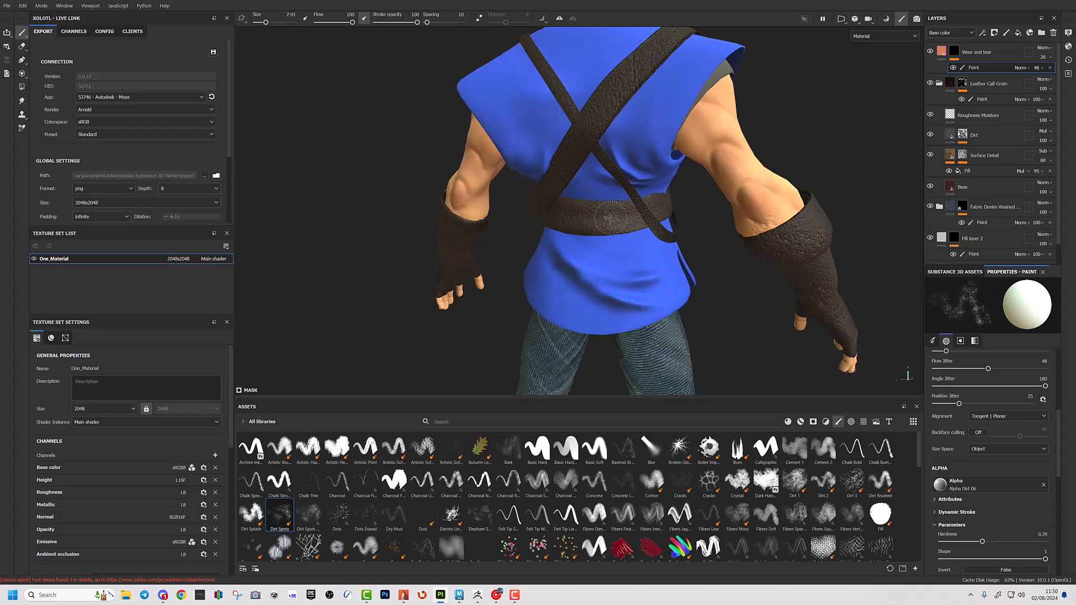
{"action": "left_click_drag", "start_coordinate": [712, 229], "coordinate": [322, 231], "text": "alt"}
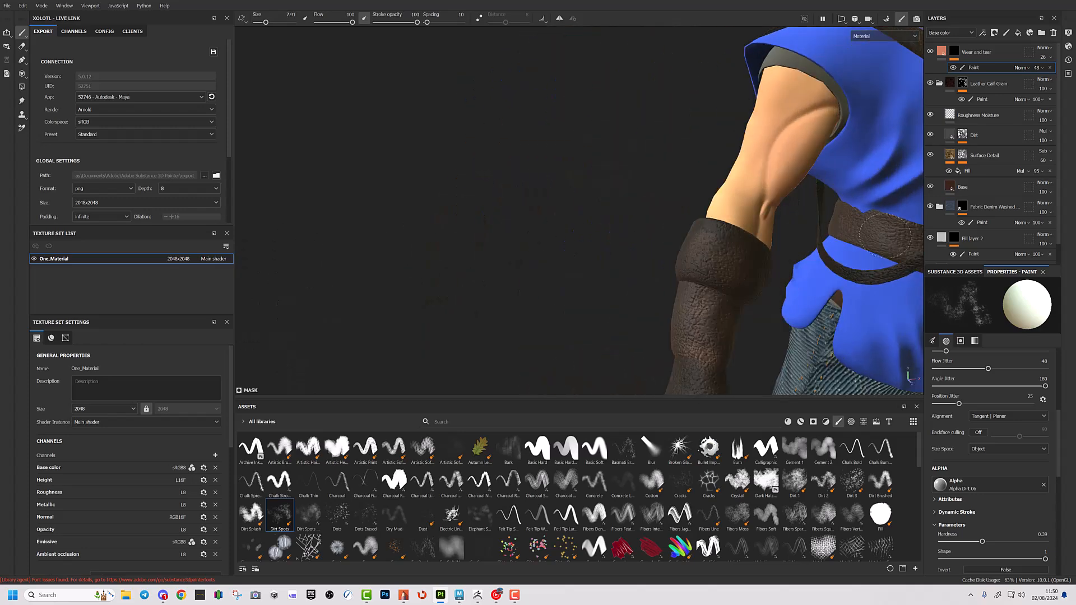
Enlarge the Dirt Spots brush to size 12.49 and paint wear on the leather at the pirate's side and front
{"action": "left_click_drag", "start_coordinate": [605, 252], "coordinate": [538, 255], "text": "alt"}
{"action": "right_click", "coordinate": [109, 229]}
{"action": "left_click_drag", "start_coordinate": [757, 246], "coordinate": [580, 201], "text": "alt"}
{"action": "right_click_drag", "start_coordinate": [581, 202], "coordinate": [607, 185], "text": "ctrl"}
{"action": "left_click_drag", "start_coordinate": [607, 185], "coordinate": [636, 187], "text": "alt"}
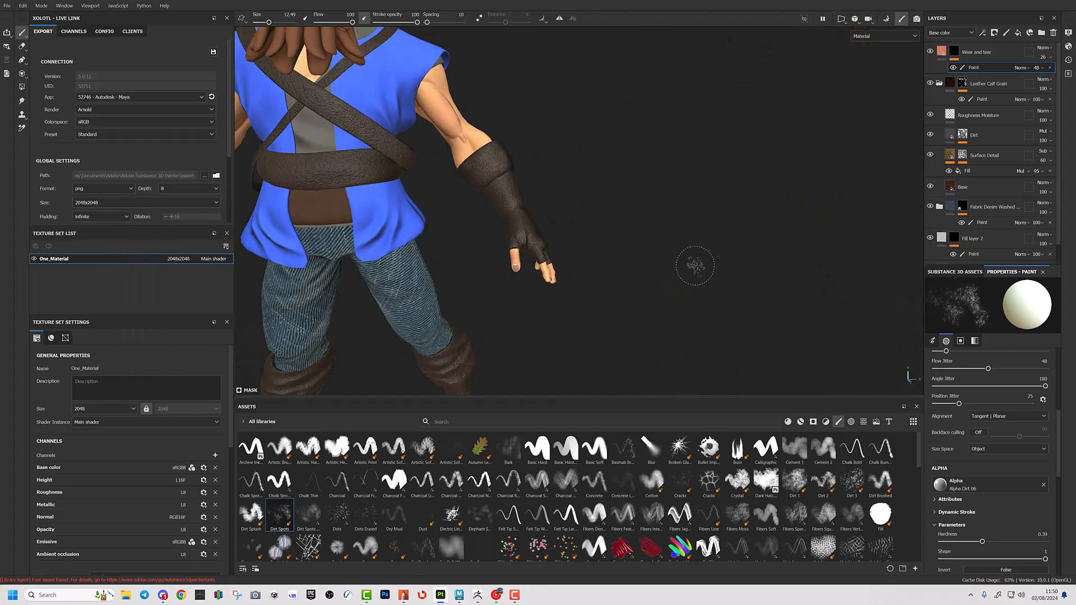
{"action": "middle_click_drag", "start_coordinate": [701, 269], "coordinate": [823, 279], "text": "alt"}
{"action": "left_click_drag", "start_coordinate": [823, 279], "coordinate": [863, 349], "text": "alt"}
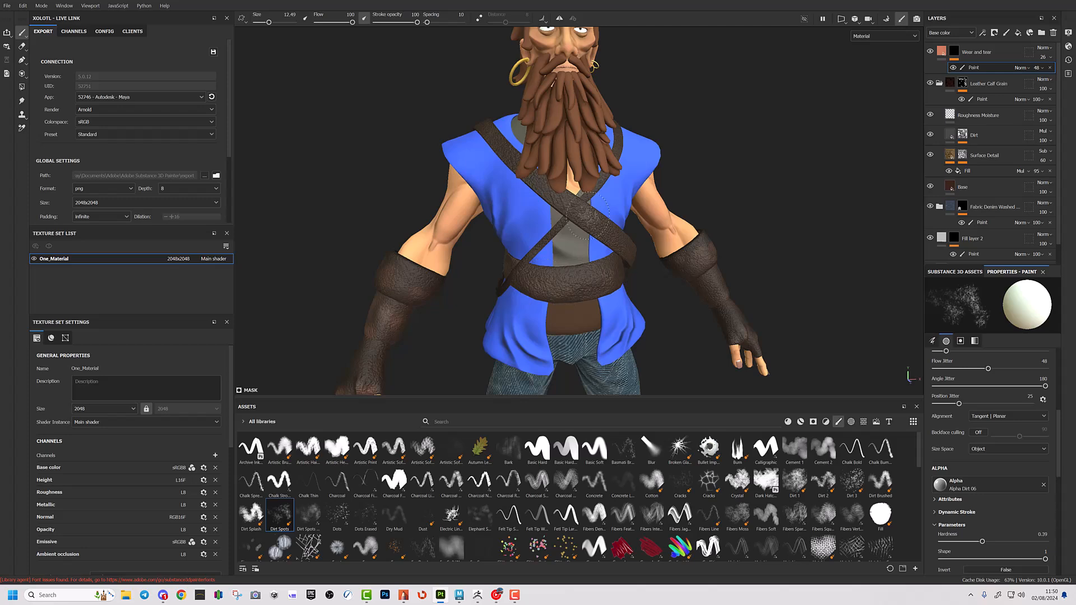
Reduce the Dirt Spots brush to size 5.46 and paint wear along the leather straps across the pirate's back
{"action": "left_click_drag", "start_coordinate": [551, 190], "coordinate": [115, 161], "text": "alt"}
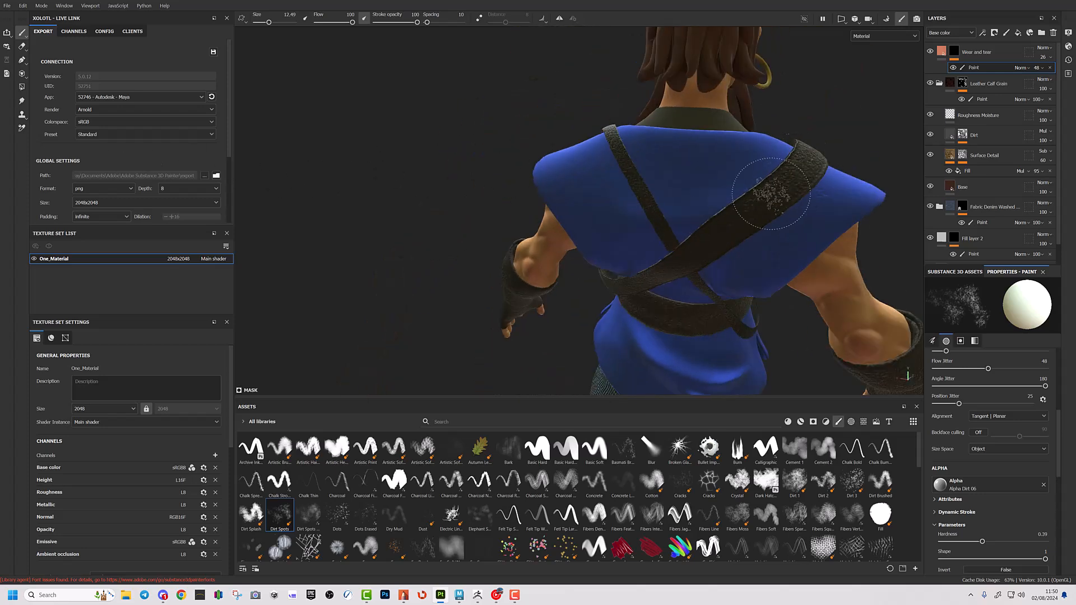
{"action": "right_click_drag", "start_coordinate": [767, 275], "coordinate": [727, 266], "text": "ctrl"}
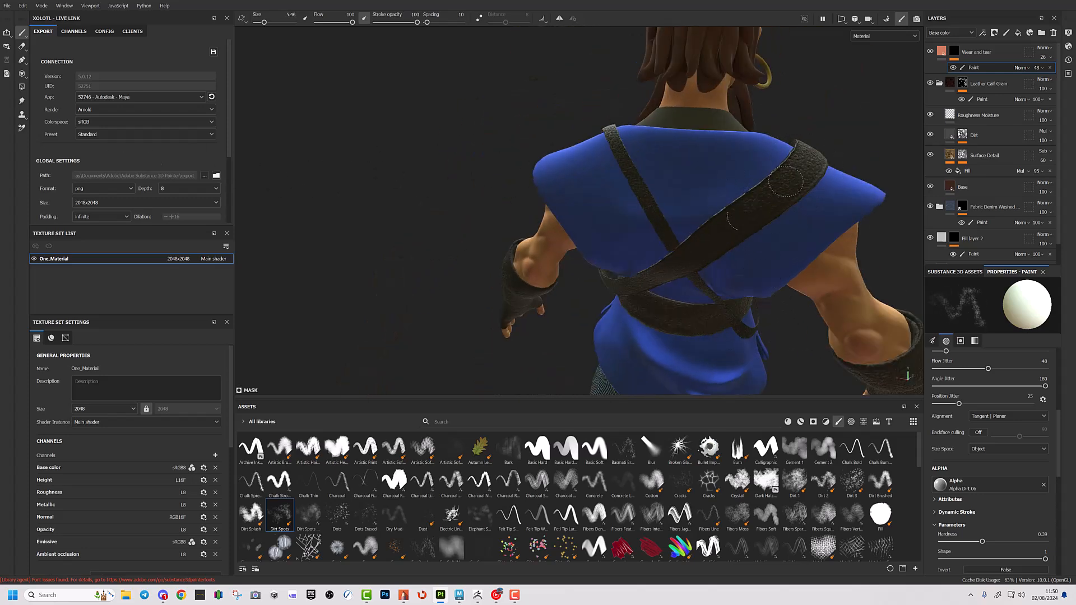
{"action": "left_click_drag", "start_coordinate": [726, 231], "coordinate": [754, 182], "text": "alt"}
{"action": "left_click_drag", "start_coordinate": [632, 258], "coordinate": [1042, 393], "text": "alt"}
Add a fill layer above Wear and tear and disable all its material channels except roughness
{"action": "right_click_drag", "start_coordinate": [824, 284], "coordinate": [364, 216], "text": "alt"}
{"action": "left_click_drag", "start_coordinate": [393, 217], "coordinate": [535, 221], "text": "alt"}
{"action": "middle_click_drag", "start_coordinate": [535, 222], "coordinate": [543, 193], "text": "alt"}
{"action": "left_click", "coordinate": [1017, 32]}
{"action": "scroll", "coordinate": [853, 253], "scroll_direction": "up", "scroll_amount": 3}
{"action": "scroll", "coordinate": [855, 255], "scroll_direction": "down", "scroll_amount": 3}
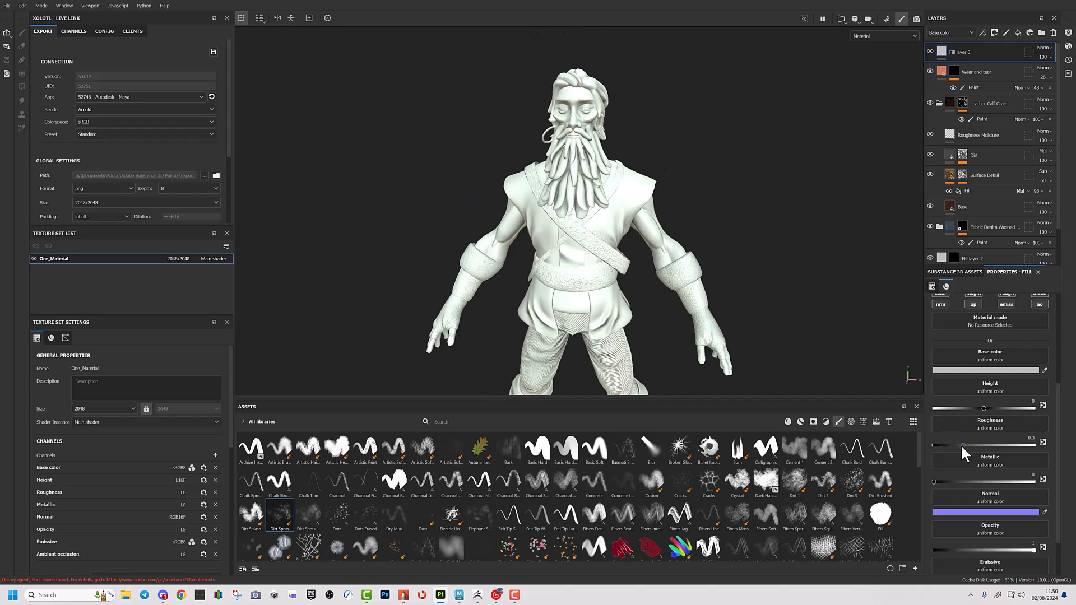
{"action": "left_click_drag", "start_coordinate": [1059, 393], "coordinate": [1059, 324]}
{"action": "left_click", "coordinate": [940, 420]}
{"action": "left_click", "coordinate": [974, 419]}
{"action": "left_click", "coordinate": [1040, 420]}
{"action": "left_click", "coordinate": [1040, 430]}
{"action": "left_click", "coordinate": [1007, 430]}
{"action": "left_click", "coordinate": [974, 430]}
{"action": "left_click", "coordinate": [945, 428]}
Add a black mask with a paint effect to the roughness-only fill layer
{"action": "right_click_drag", "start_coordinate": [639, 96], "coordinate": [873, 274], "text": "alt"}
{"action": "middle_click_drag", "start_coordinate": [873, 274], "coordinate": [841, 338], "text": "alt"}
{"action": "right_click", "coordinate": [955, 50]}
{"action": "left_click", "coordinate": [986, 65]}
{"action": "right_click", "coordinate": [954, 49]}
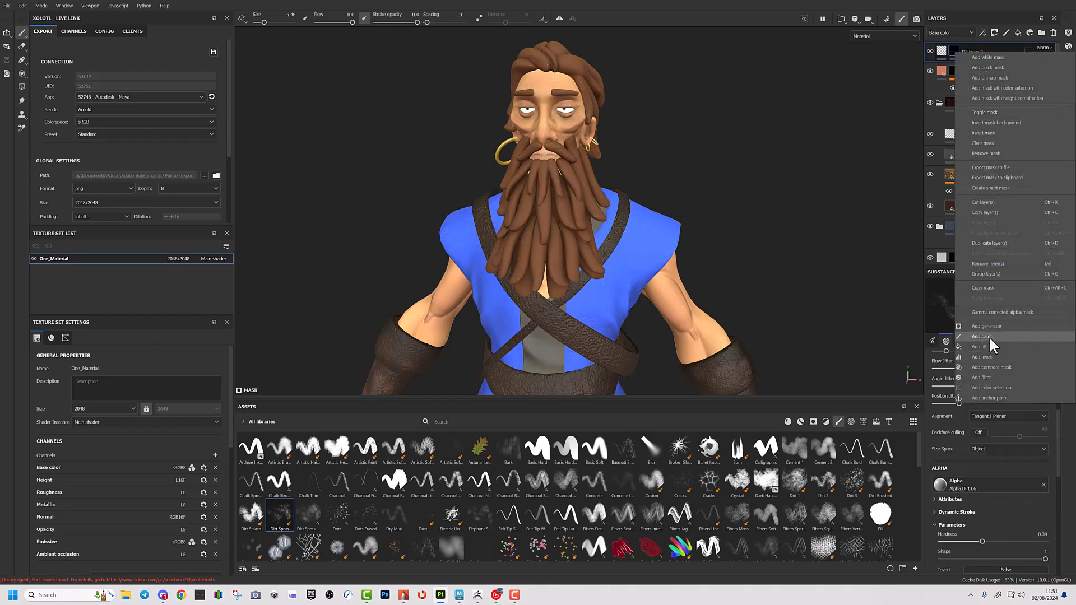
{"action": "left_click", "coordinate": [990, 336]}
Reveal the roughness-only layer on both eyes with mesh-mode Polygon Fill
{"action": "left_click", "coordinate": [22, 87]}
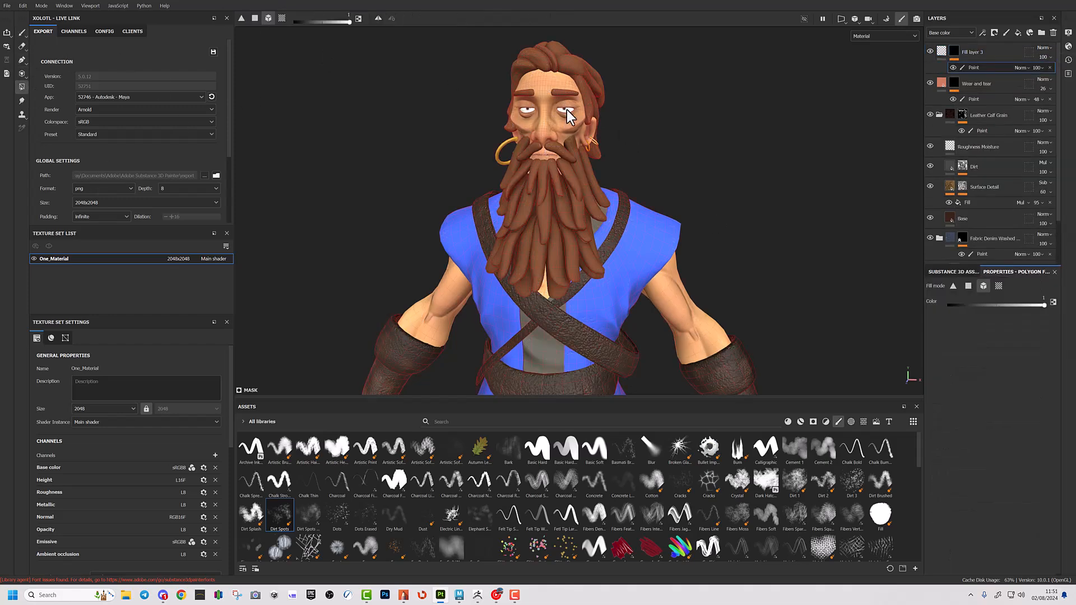
{"action": "left_click_drag", "start_coordinate": [529, 110], "coordinate": [605, 112], "text": "alt"}
{"action": "right_click_drag", "start_coordinate": [605, 112], "coordinate": [903, 40], "text": "alt"}
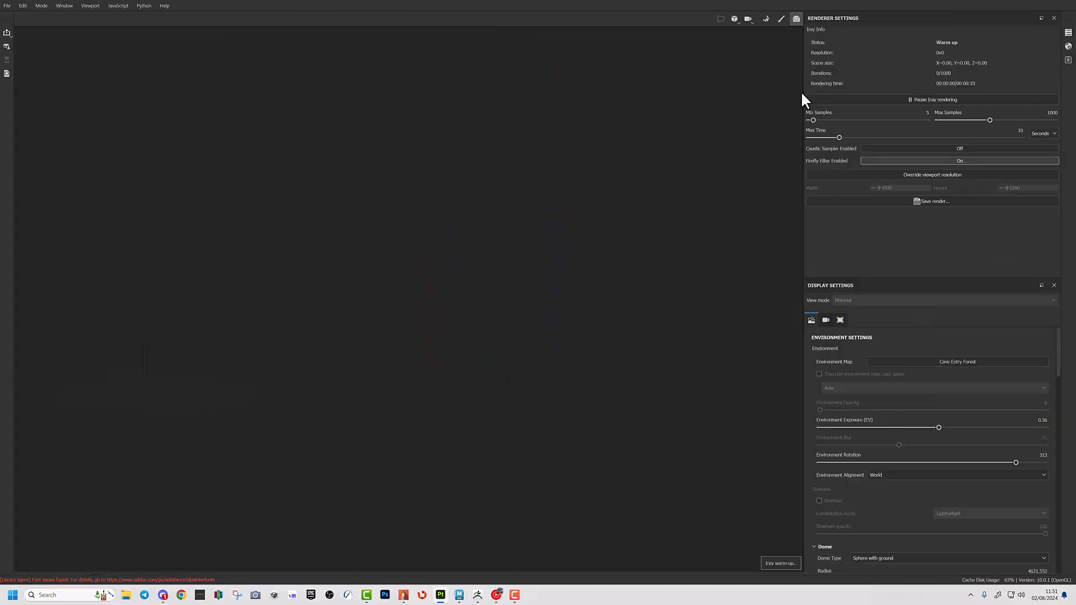
Render the pirate in Iray and examine the eyes' shine from several angles and distances
{"action": "left_click_drag", "start_coordinate": [650, 144], "coordinate": [586, 167], "text": "alt"}
{"action": "right_click_drag", "start_coordinate": [586, 167], "coordinate": [276, 184], "text": "alt"}
{"action": "left_click_drag", "start_coordinate": [275, 184], "coordinate": [663, 217], "text": "alt"}
{"action": "right_click_drag", "start_coordinate": [663, 216], "coordinate": [615, 207], "text": "alt"}
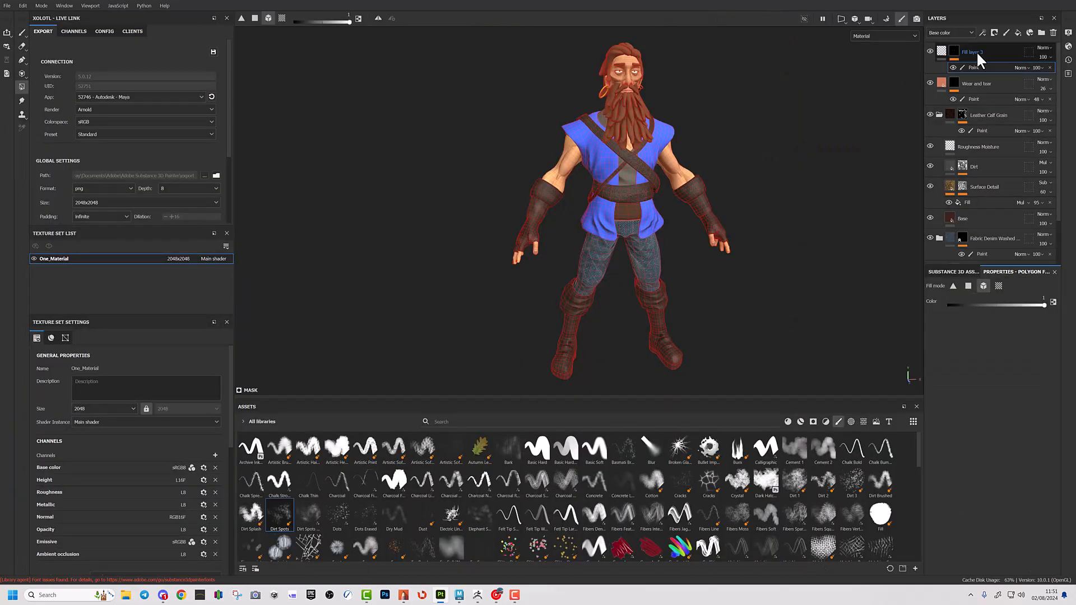
Rename the roughness-only fill layer to "eye Shine"
{"action": "double_click", "coordinate": [976, 52]}
{"action": "type", "text": "eye Shine"}
{"action": "key", "text": "Return"}
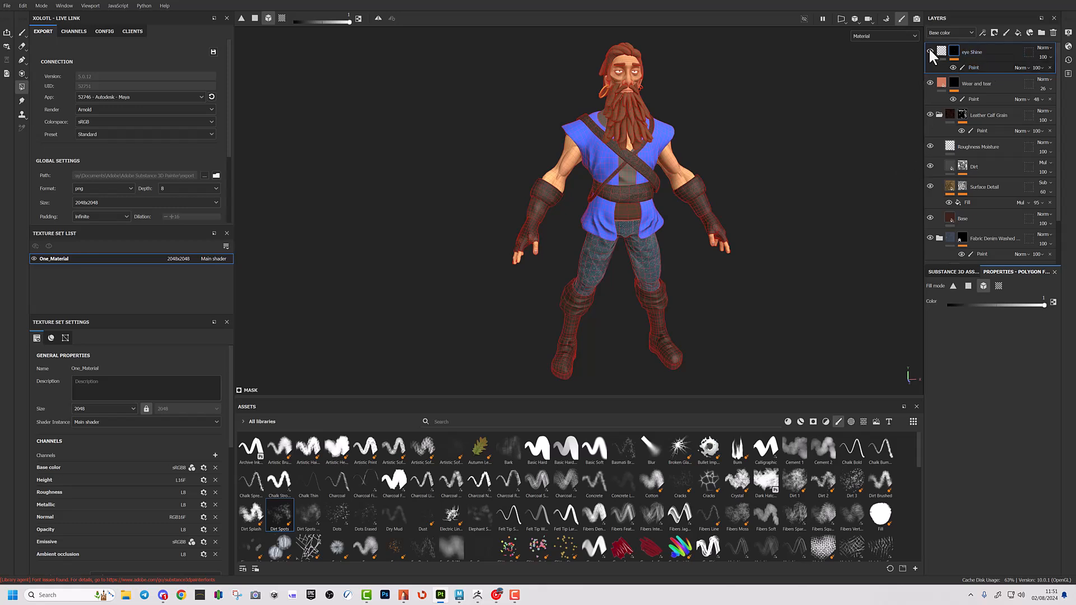
{"action": "left_click_drag", "start_coordinate": [775, 118], "coordinate": [844, 189], "text": "alt"}
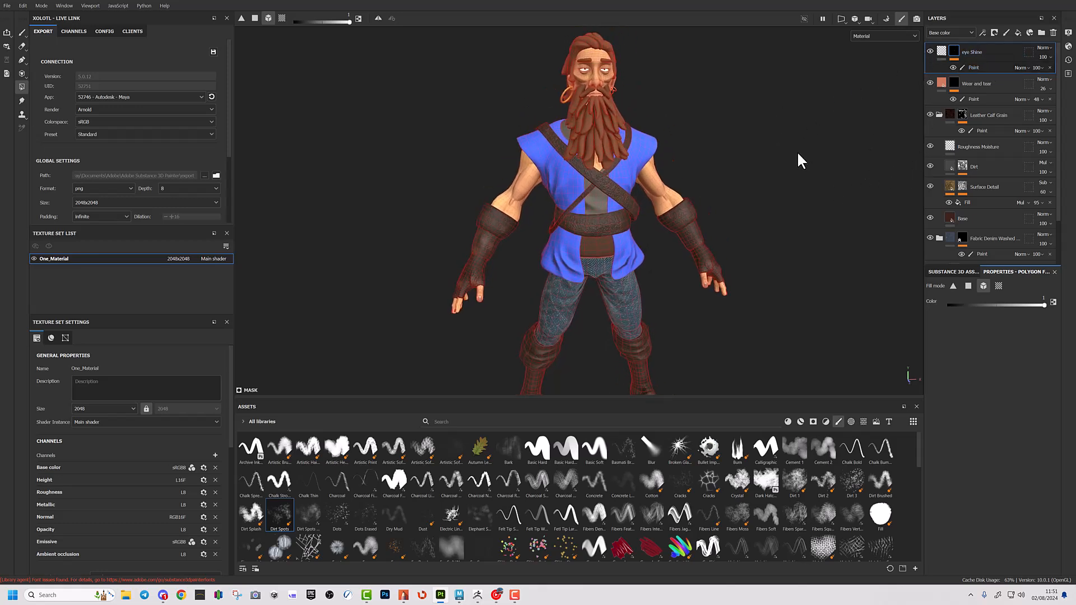
Add a new fill layer at the top of the stack and name it "Jeans dirt"
{"action": "left_click", "coordinate": [1017, 32]}
{"action": "double_click", "coordinate": [970, 53]}
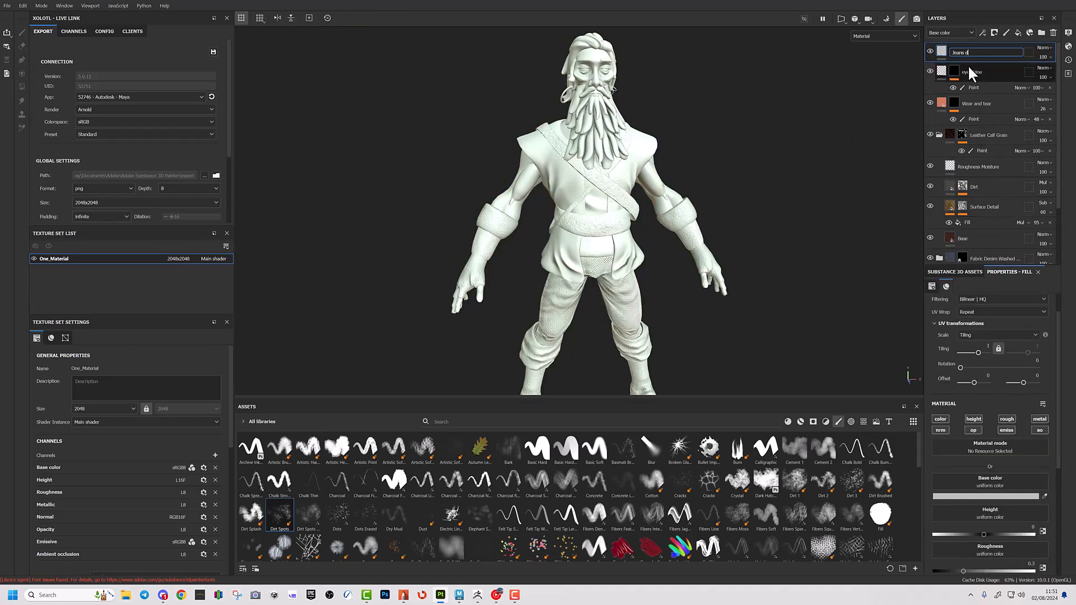
{"action": "type", "text": "Jeans dirt"}
{"action": "key", "text": "Return"}
Give Jeans dirt a dark blue base color, keep only its color and roughness channels, and raise its roughness to about 0.76
{"action": "left_click", "coordinate": [963, 496]}
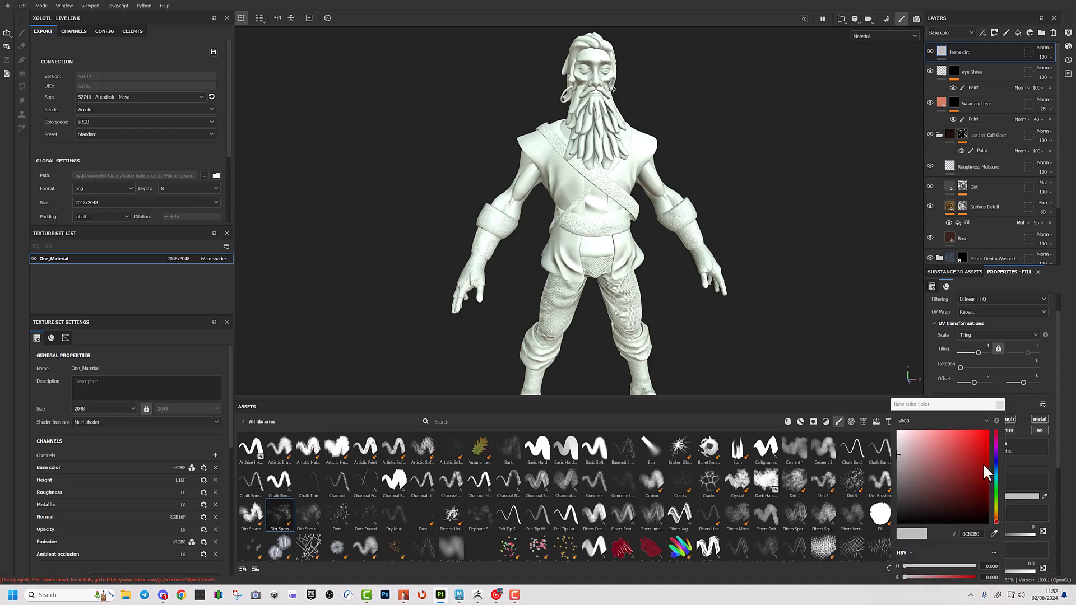
{"action": "left_click_drag", "start_coordinate": [951, 463], "coordinate": [950, 496]}
{"action": "left_click", "coordinate": [1000, 404]}
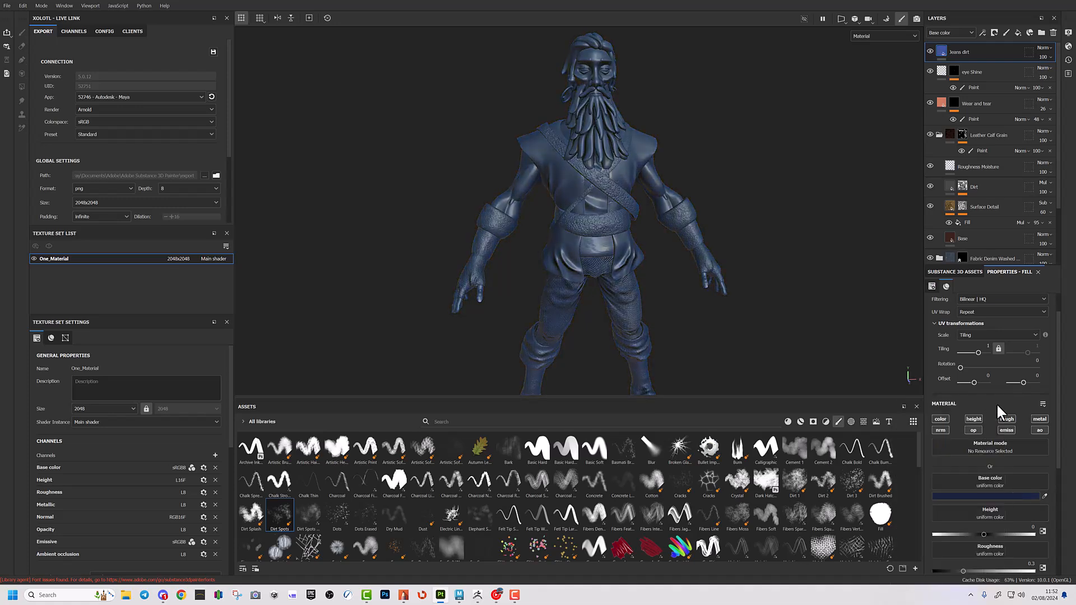
{"action": "left_click", "coordinate": [972, 420]}
{"action": "left_click", "coordinate": [1037, 420]}
{"action": "left_click_drag", "start_coordinate": [965, 533], "coordinate": [1010, 533]}
Add a black mask with a paint effect to the Jeans dirt layer
{"action": "right_click", "coordinate": [944, 50]}
{"action": "left_click", "coordinate": [968, 65]}
{"action": "right_click", "coordinate": [956, 51]}
{"action": "left_click", "coordinate": [980, 335]}
{"action": "right_click_drag", "start_coordinate": [868, 330], "coordinate": [874, 389], "text": "alt"}
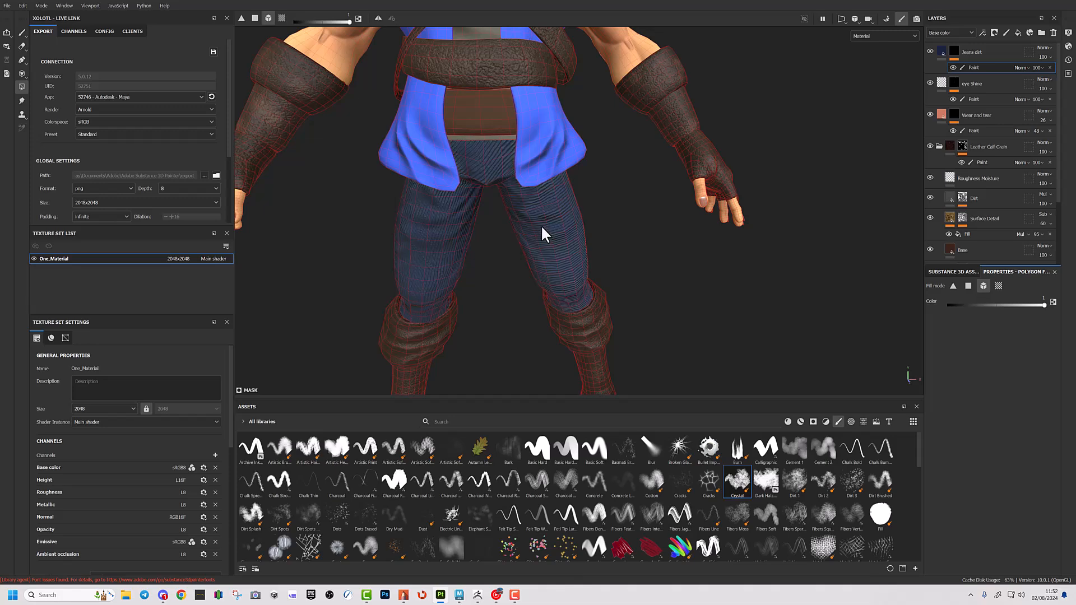
Paint a first patch on the left trouser leg with the Crystal brush at size 12.48 and recolor Jeans dirt bright blue
{"action": "left_click", "coordinate": [22, 32]}
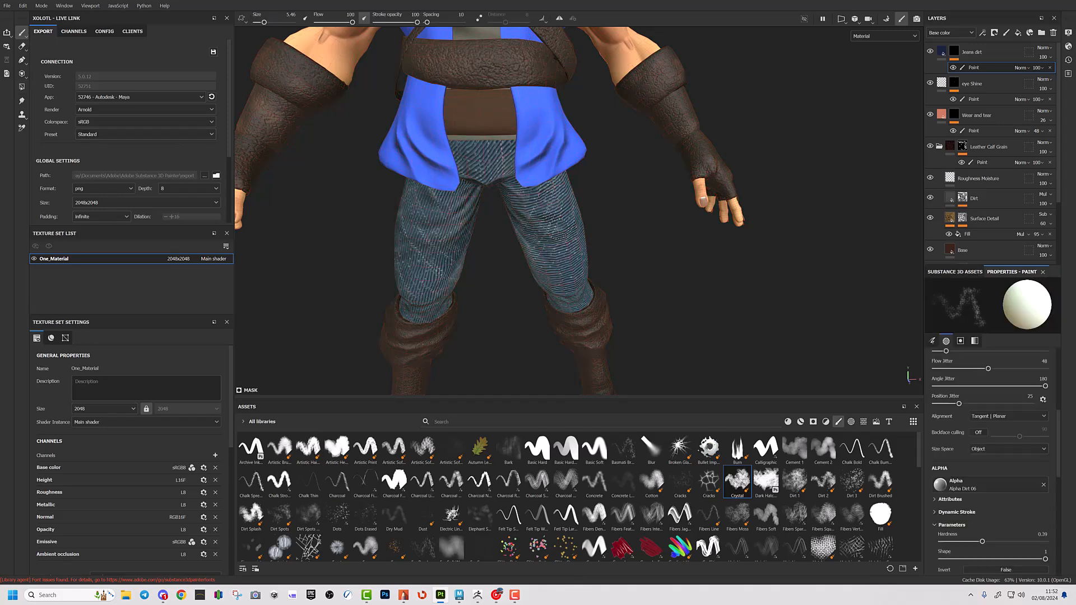
{"action": "right_click_drag", "start_coordinate": [551, 240], "coordinate": [567, 238], "text": "ctrl"}
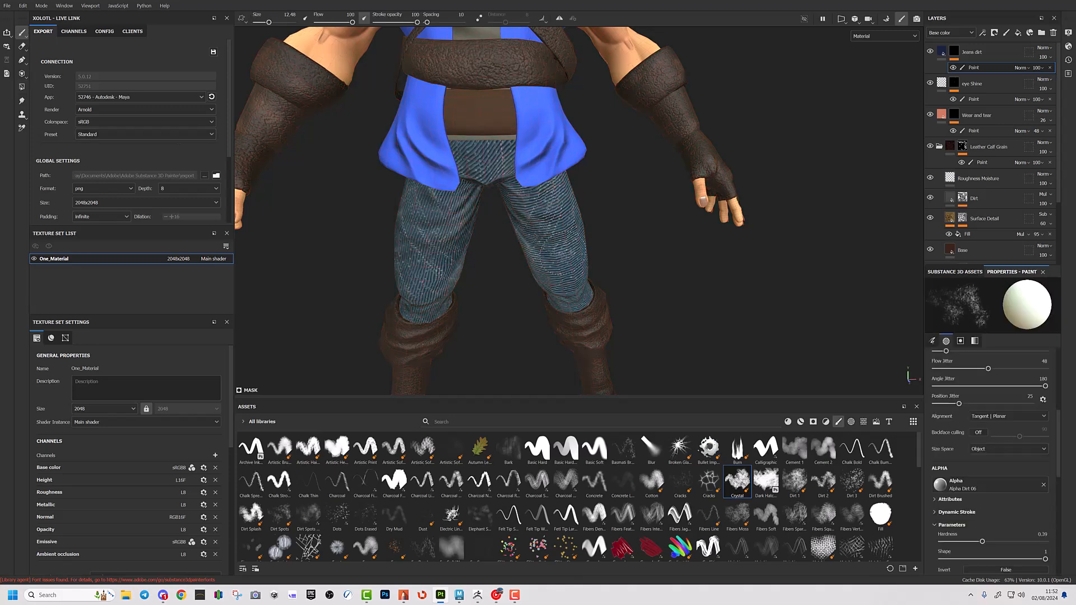
{"action": "left_click", "coordinate": [943, 51]}
{"action": "left_click", "coordinate": [994, 479]}
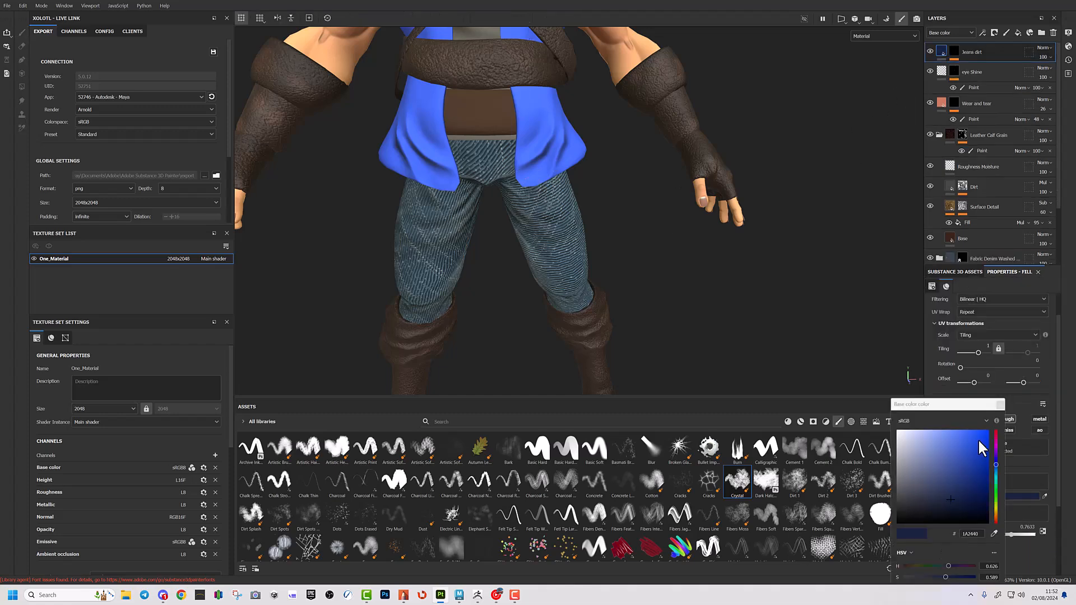
{"action": "left_click", "coordinate": [956, 437]}
{"action": "mouse_move", "coordinate": [956, 437]}
{"action": "left_mouse_down"}
{"action": "mouse_move", "coordinate": [949, 442]}
{"action": "mouse_move", "coordinate": [980, 432]}
{"action": "left_mouse_up"}
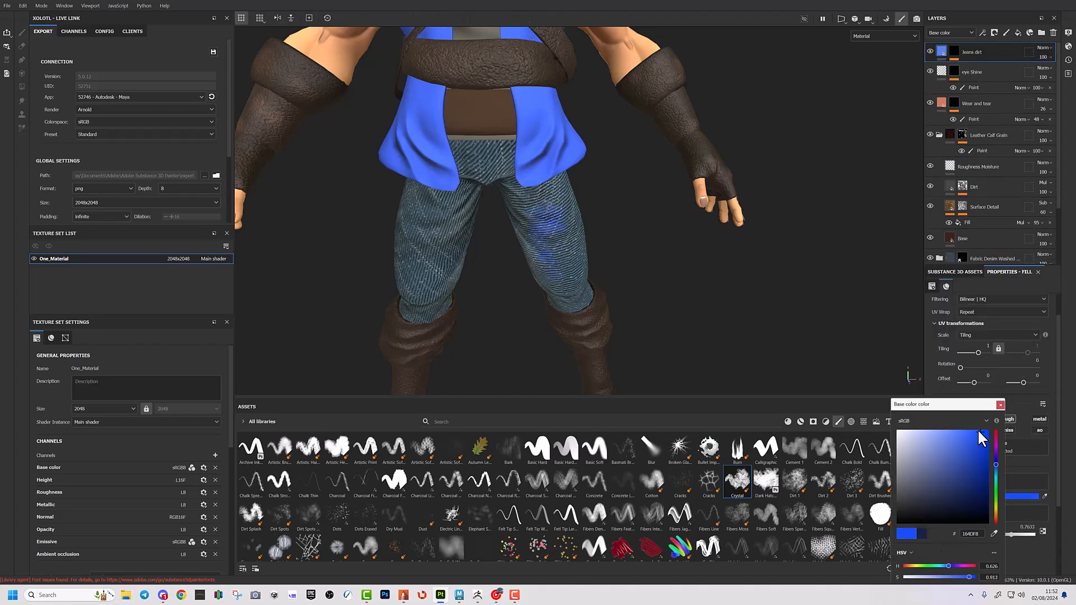
Paint more patches in the Jeans dirt mask on the front and back of both trouser legs
{"action": "left_click_drag", "start_coordinate": [644, 263], "coordinate": [637, 221], "text": "alt"}
{"action": "left_click", "coordinate": [955, 52]}
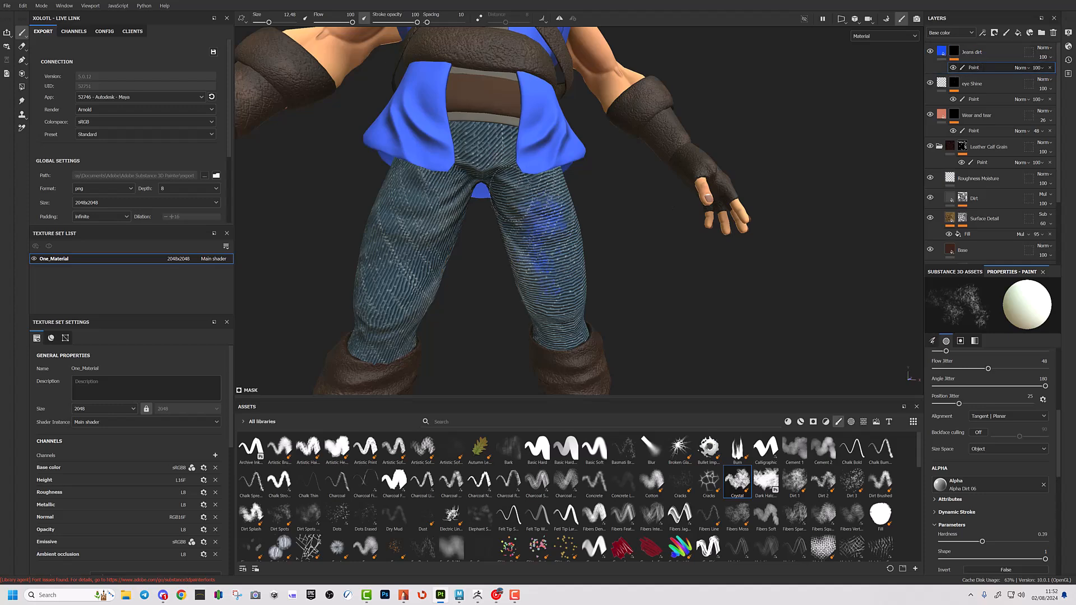
{"action": "scroll", "coordinate": [395, 188], "scroll_direction": "down", "scroll_amount": 4}
{"action": "left_click_drag", "start_coordinate": [399, 269], "coordinate": [645, 269], "text": "alt"}
{"action": "scroll", "coordinate": [444, 260], "scroll_direction": "up", "scroll_amount": 4}
{"action": "middle_click_drag", "start_coordinate": [568, 248], "coordinate": [278, 212], "text": "alt"}
{"action": "mouse_move", "coordinate": [540, 291]}
{"action": "left_mouse_down"}
{"action": "mouse_move", "coordinate": [552, 263]}
{"action": "mouse_move", "coordinate": [545, 206]}
{"action": "left_mouse_up"}
{"action": "mouse_move", "coordinate": [691, 212]}
{"action": "left_mouse_down"}
{"action": "mouse_move", "coordinate": [710, 185]}
{"action": "mouse_move", "coordinate": [680, 168]}
{"action": "left_mouse_up"}
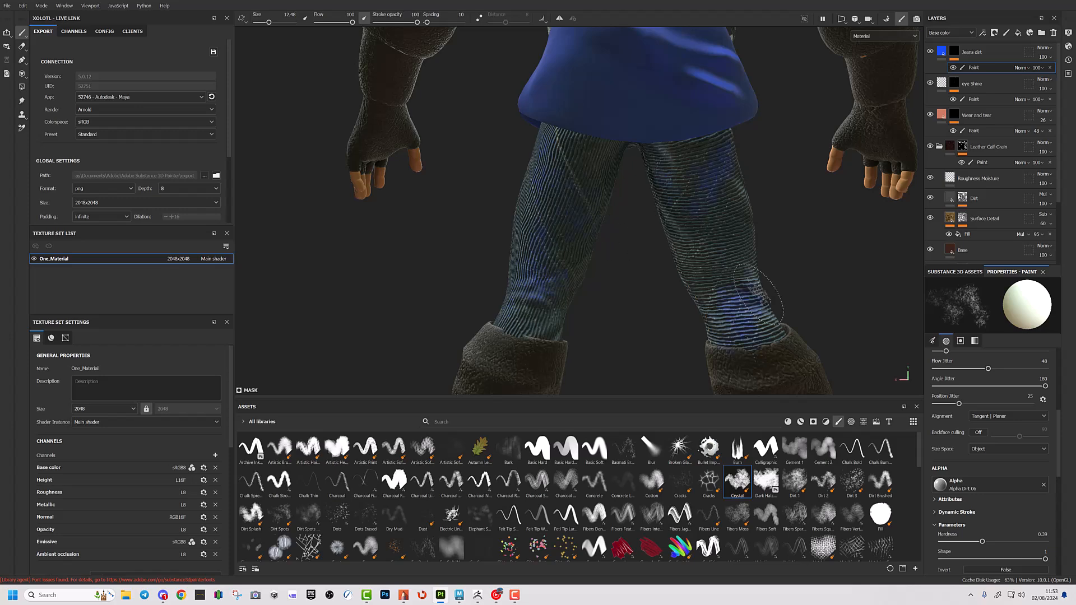
Change the base color of Jeans dirt to the brown 784E21
{"action": "left_click", "coordinate": [941, 51]}
{"action": "left_click_drag", "start_coordinate": [678, 230], "coordinate": [825, 142], "text": "alt"}
{"action": "left_click", "coordinate": [942, 496]}
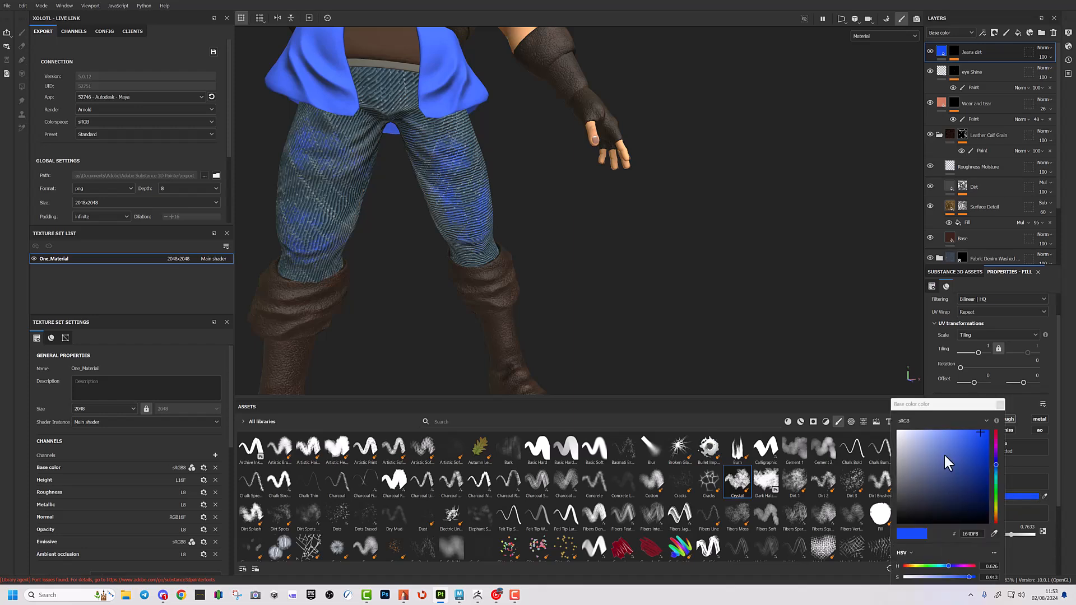
{"action": "left_click_drag", "start_coordinate": [969, 459], "coordinate": [999, 519]}
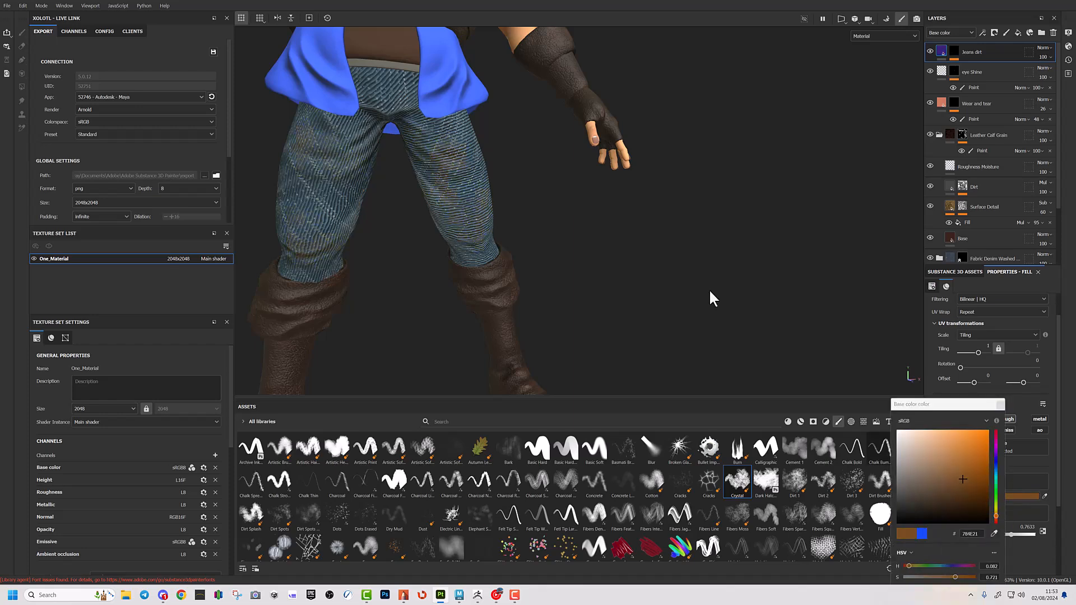
Examine the brown dirt on the jeans and the whole pirate from several angles and distances
{"action": "right_click_drag", "start_coordinate": [538, 320], "coordinate": [367, 341], "text": "alt"}
{"action": "middle_click_drag", "start_coordinate": [470, 249], "coordinate": [560, 336], "text": "alt"}
{"action": "left_click_drag", "start_coordinate": [560, 336], "coordinate": [671, 339], "text": "alt"}
{"action": "left_click_drag", "start_coordinate": [772, 172], "coordinate": [752, 190], "text": "alt"}
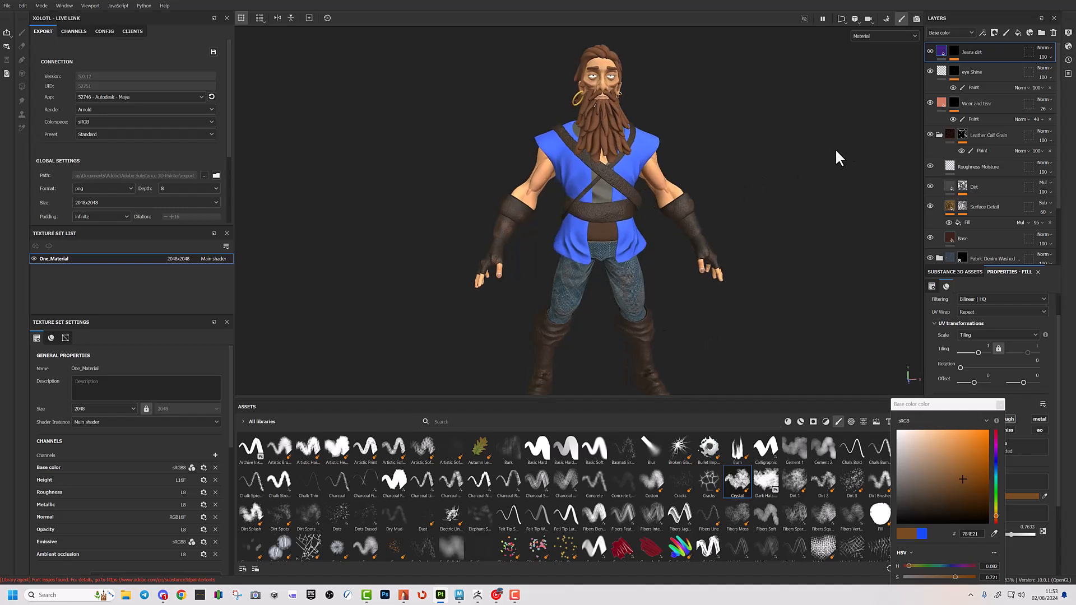
{"action": "left_click", "coordinate": [1001, 404]}
{"action": "right_click_drag", "start_coordinate": [811, 242], "coordinate": [841, 238], "text": "alt"}
{"action": "middle_click_drag", "start_coordinate": [841, 238], "coordinate": [809, 241], "text": "alt"}
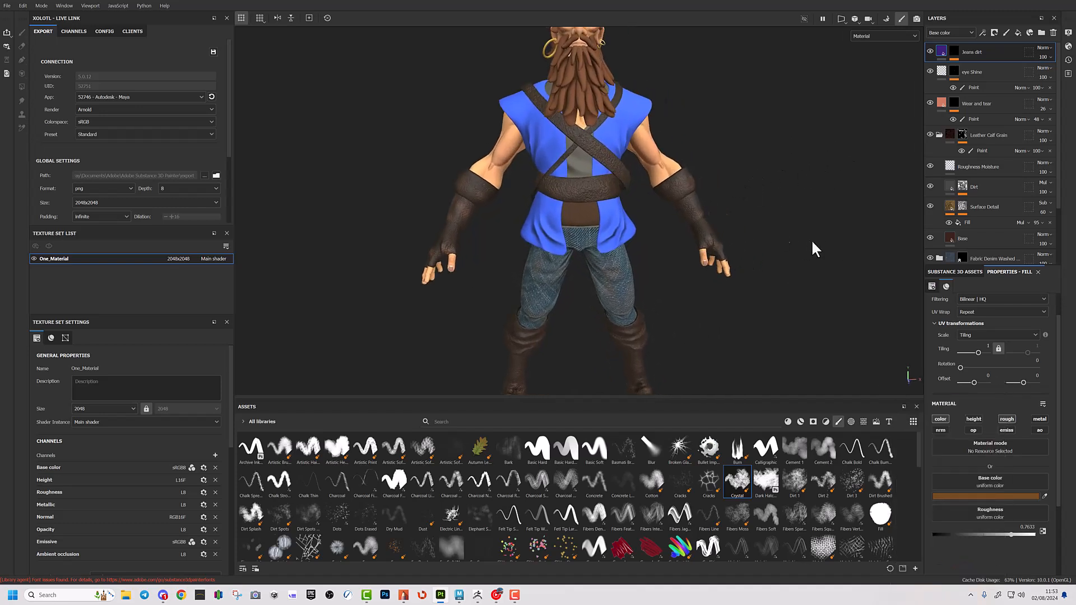
{"action": "left_click_drag", "start_coordinate": [809, 242], "coordinate": [693, 214], "text": "alt"}
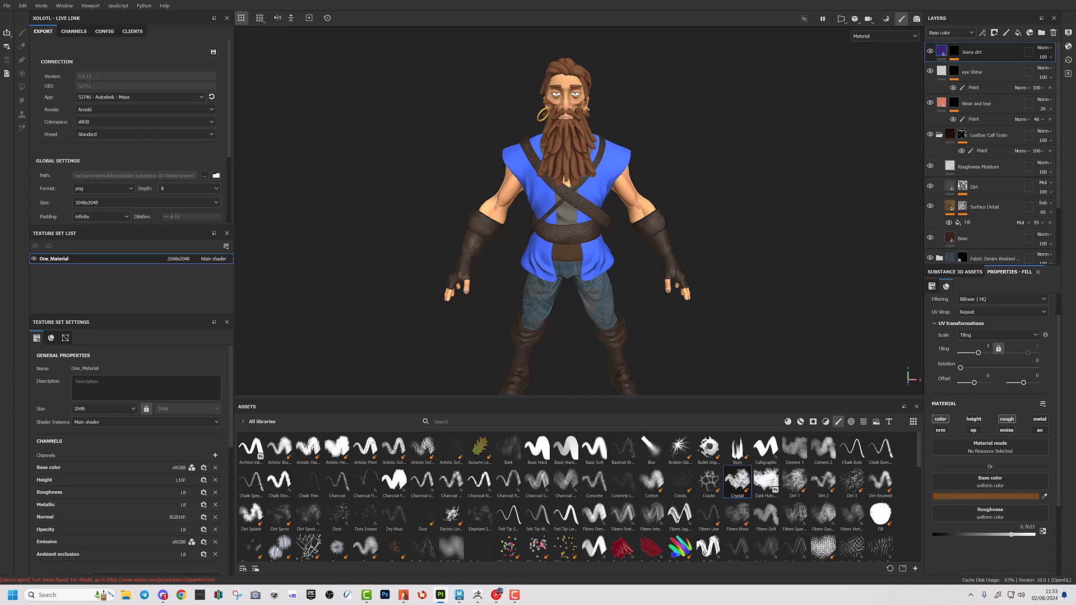
{"action": "scroll", "coordinate": [459, 140], "scroll_direction": "up", "scroll_amount": 5}
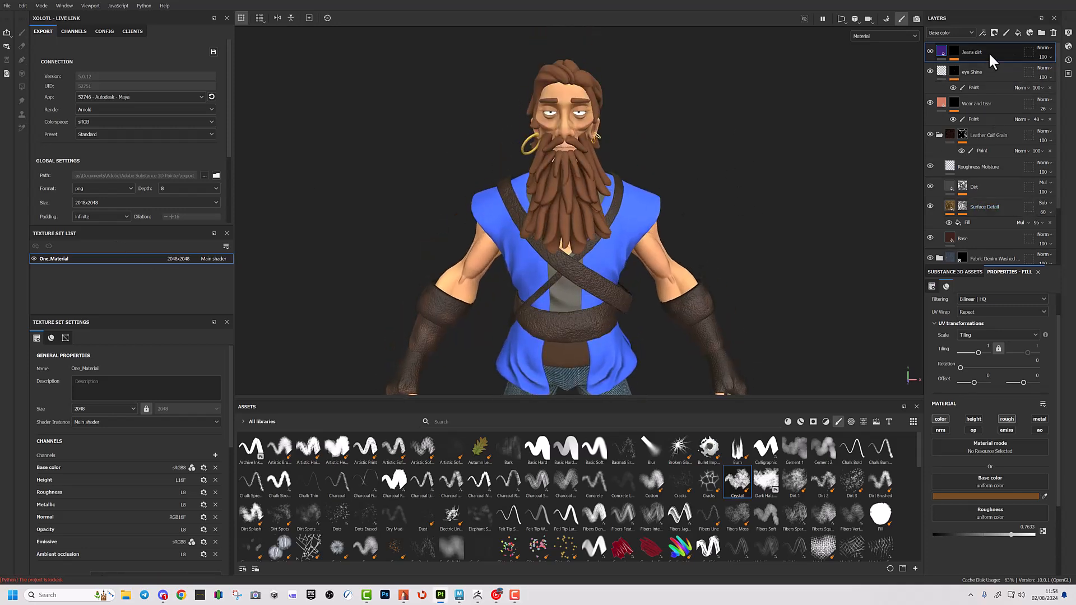
Add a fill layer above Jeans dirt with a bright red base color and keep only its color channel active
{"action": "left_click", "coordinate": [1018, 33]}
{"action": "left_click", "coordinate": [971, 494]}
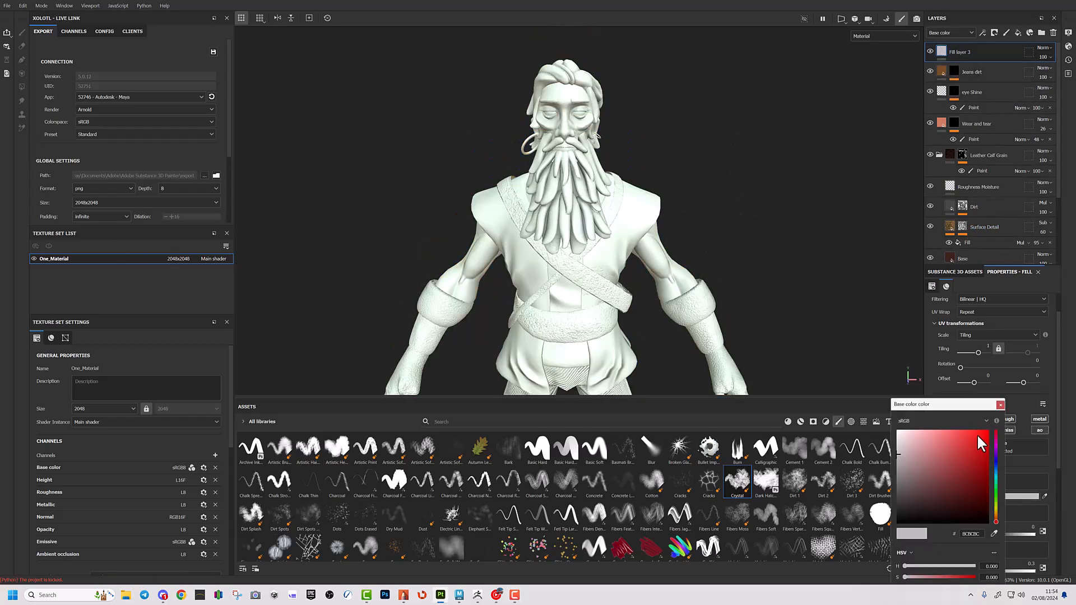
{"action": "left_click", "coordinate": [981, 436]}
{"action": "left_click", "coordinate": [1001, 404]}
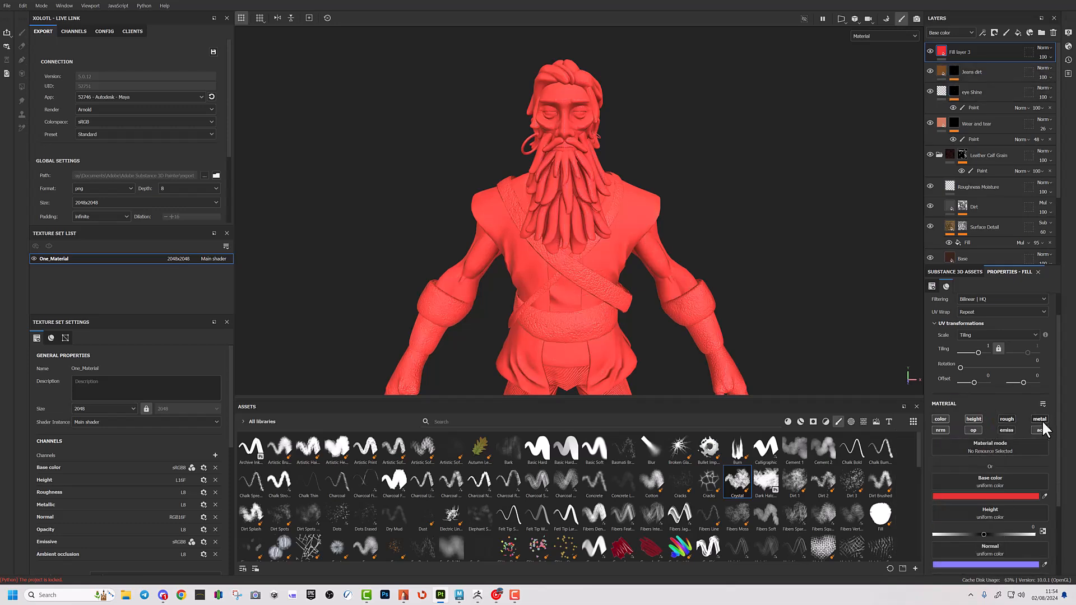
{"action": "left_click", "coordinate": [973, 419]}
{"action": "left_click", "coordinate": [941, 430]}
Add a black mask with a paint effect to the red fill layer
{"action": "right_click", "coordinate": [942, 50]}
{"action": "left_click", "coordinate": [977, 55]}
{"action": "mouse_move", "coordinate": [956, 48]}
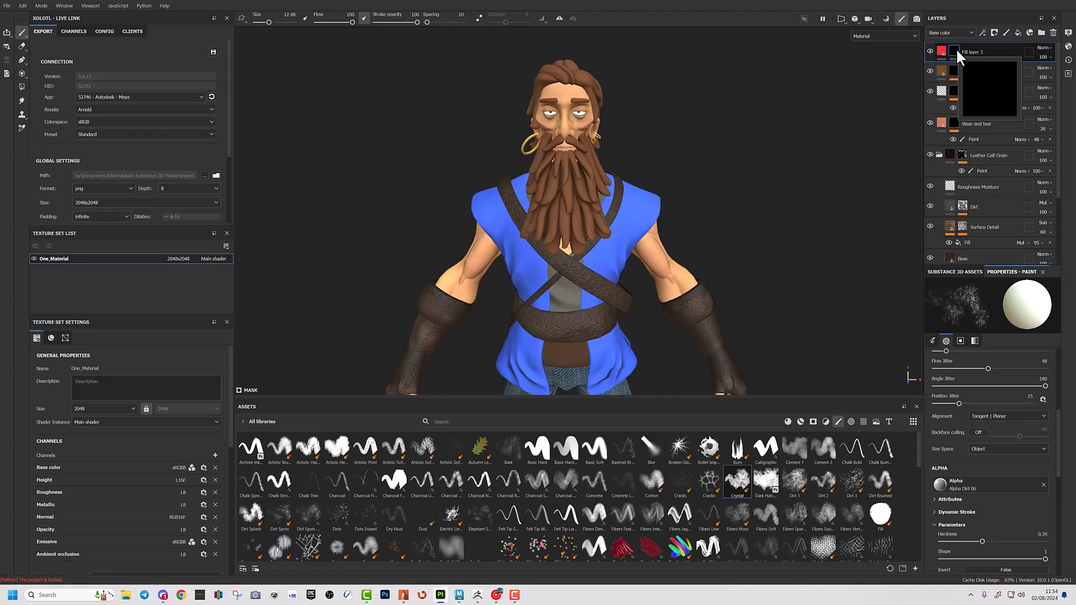
{"action": "right_click", "coordinate": [954, 49]}
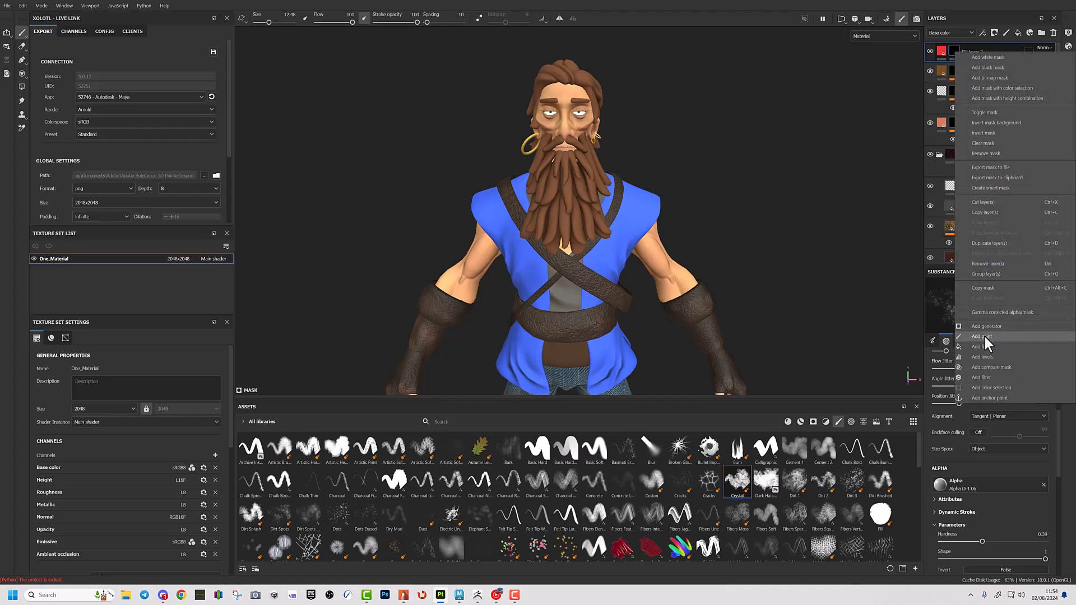
{"action": "left_click", "coordinate": [983, 328]}
{"action": "scroll", "coordinate": [830, 266], "scroll_direction": "up", "scroll_amount": 8}
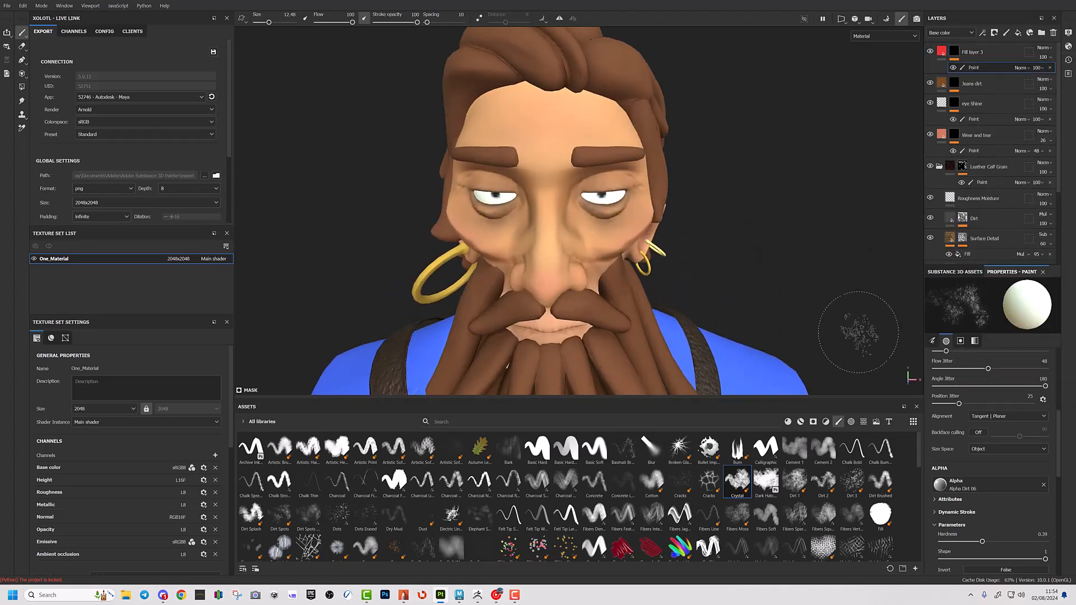
Reduce the brush size to 3.75, enable symmetry and paint a red tint on the pirate's cheeks and nose
{"action": "right_click_drag", "start_coordinate": [628, 241], "coordinate": [604, 237], "text": "ctrl"}
{"action": "left_click", "coordinate": [559, 18]}
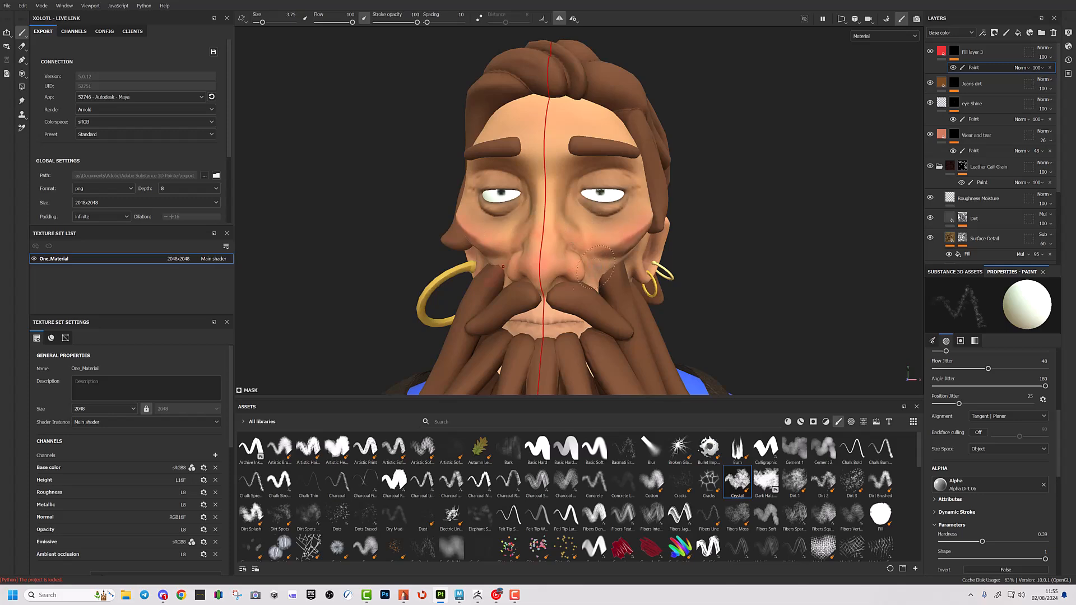
{"action": "scroll", "coordinate": [863, 228], "scroll_direction": "down", "scroll_amount": 5}
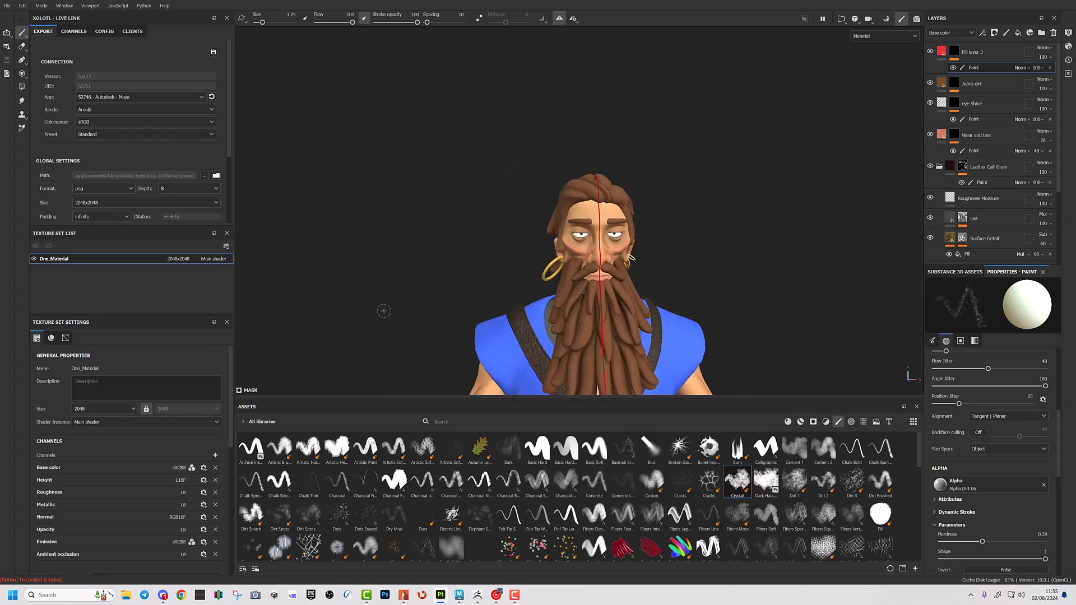
{"action": "scroll", "coordinate": [372, 307], "scroll_direction": "up", "scroll_amount": 4}
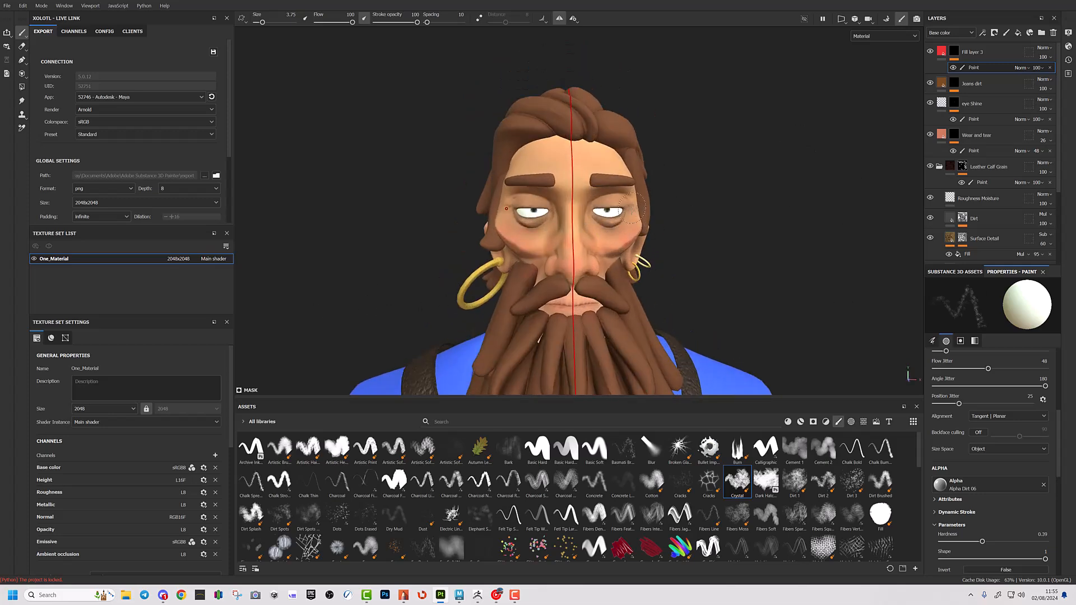
{"action": "left_click_drag", "start_coordinate": [779, 283], "coordinate": [772, 281], "text": "alt"}
{"action": "right_click_drag", "start_coordinate": [769, 303], "coordinate": [651, 272], "text": "alt"}
{"action": "middle_click_drag", "start_coordinate": [651, 272], "coordinate": [612, 150], "text": "alt"}
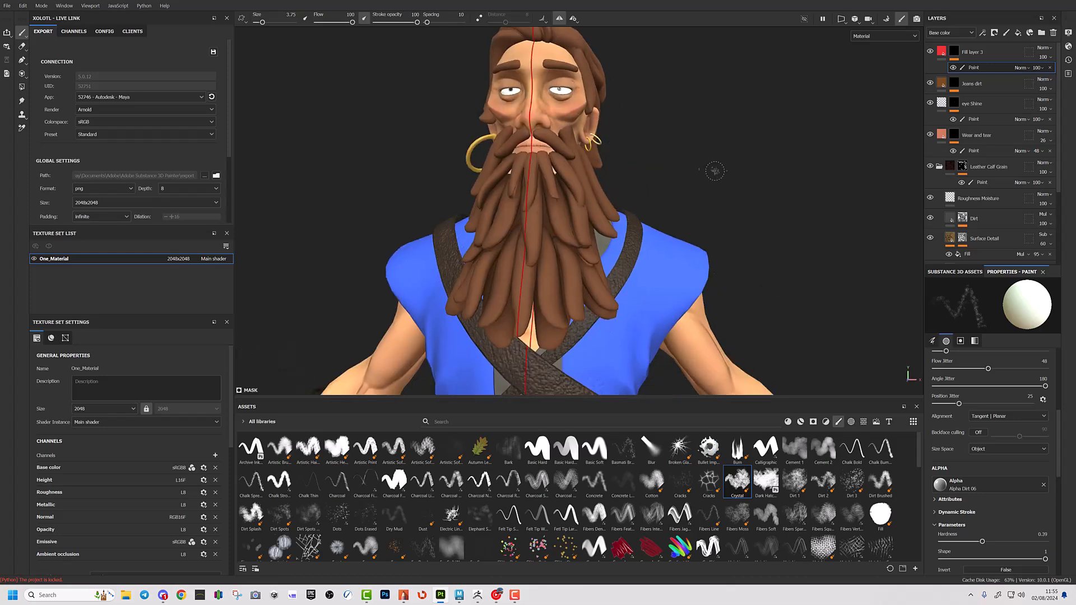
Enlarge the brush to size 8.6 and tint the skin of the arms around the elbows
{"action": "left_click_drag", "start_coordinate": [612, 150], "coordinate": [654, 175], "text": "alt"}
{"action": "right_click_drag", "start_coordinate": [773, 248], "coordinate": [690, 218], "text": "alt"}
{"action": "middle_click_drag", "start_coordinate": [690, 217], "coordinate": [681, 135], "text": "alt"}
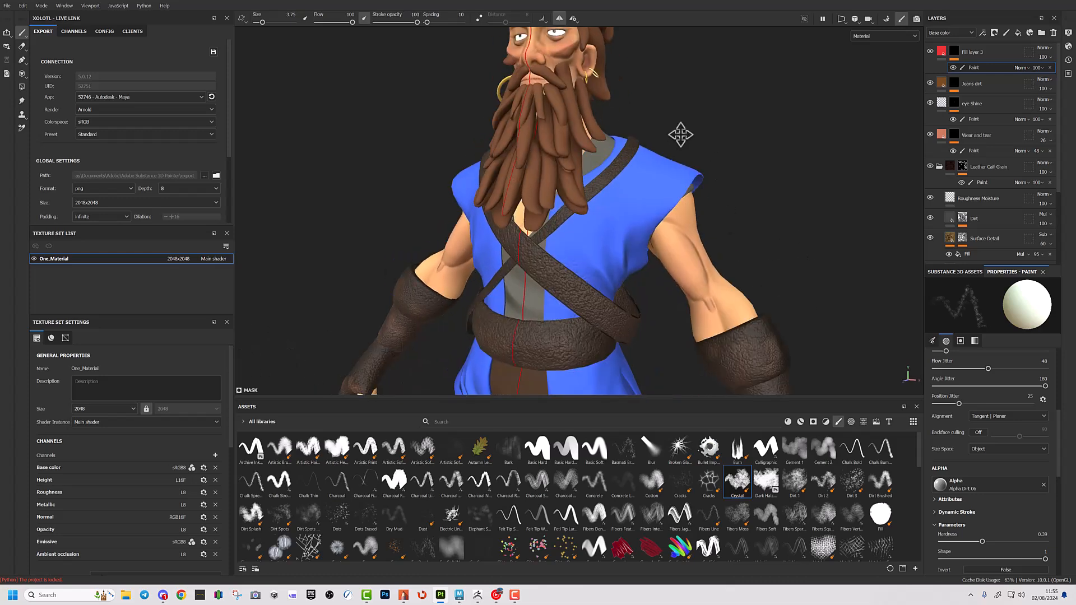
{"action": "mouse_move", "coordinate": [695, 264]}
{"action": "right_mouse_down", "text": "ctrl"}
{"action": "mouse_move", "coordinate": [710, 264]}
{"action": "mouse_move", "coordinate": [693, 283]}
{"action": "right_mouse_up", "text": "ctrl"}
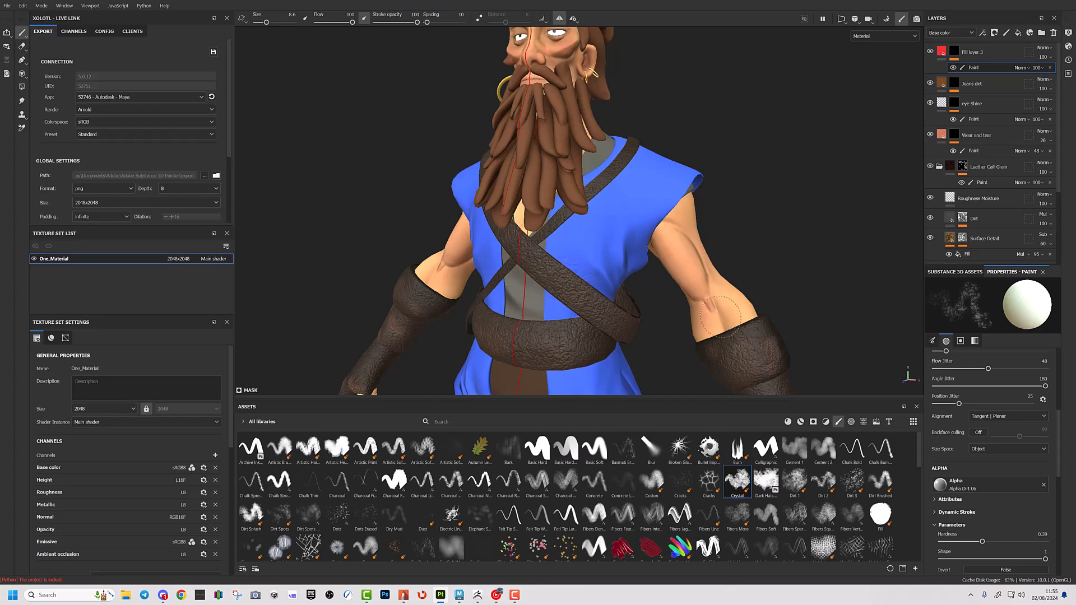
{"action": "left_click_drag", "start_coordinate": [771, 291], "coordinate": [720, 309], "text": "alt"}
{"action": "right_click_drag", "start_coordinate": [622, 314], "coordinate": [668, 338], "text": "alt"}
{"action": "left_click_drag", "start_coordinate": [682, 332], "coordinate": [475, 261], "text": "alt"}
{"action": "left_click_drag", "start_coordinate": [555, 194], "coordinate": [791, 185], "text": "alt"}
Preview the red skin tint in Iray and lower the red fill layer's opacity to 71
{"action": "key", "text": "F10"}
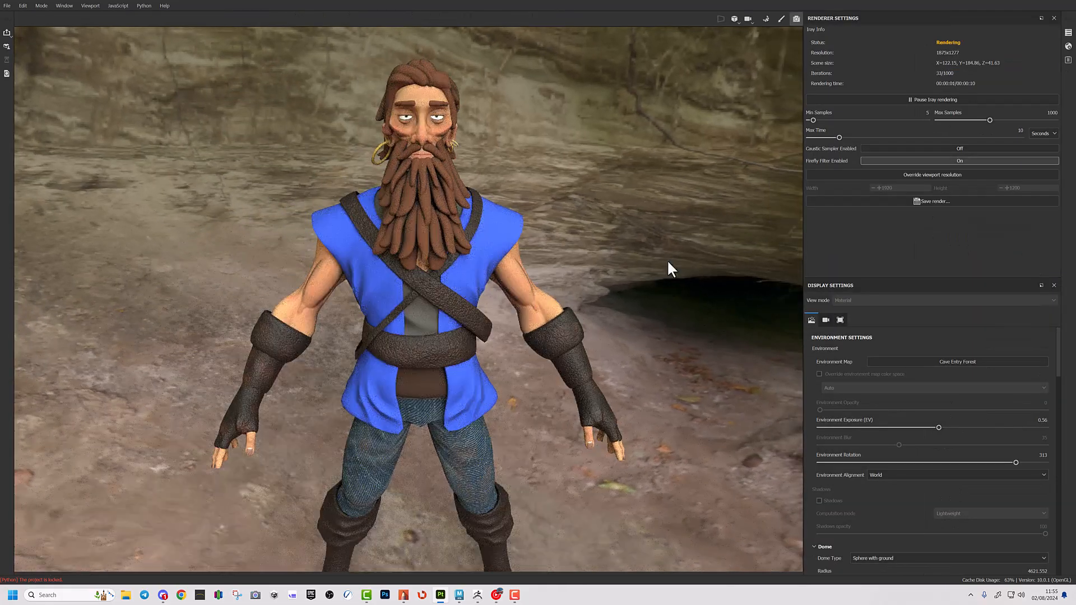
{"action": "left_click", "coordinate": [782, 19]}
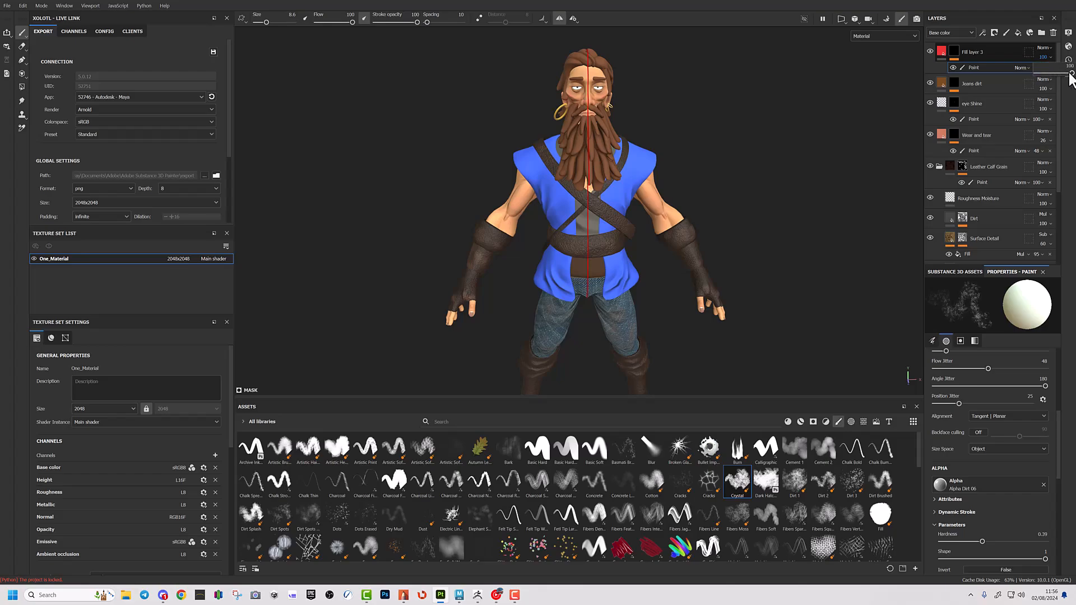
{"action": "left_click", "coordinate": [1051, 57]}
{"action": "left_click_drag", "start_coordinate": [808, 175], "coordinate": [804, 147], "text": "alt"}
Render the pirate with the softened skin tint in Iray and view it from a slightly different angle
{"action": "key", "text": "F10"}
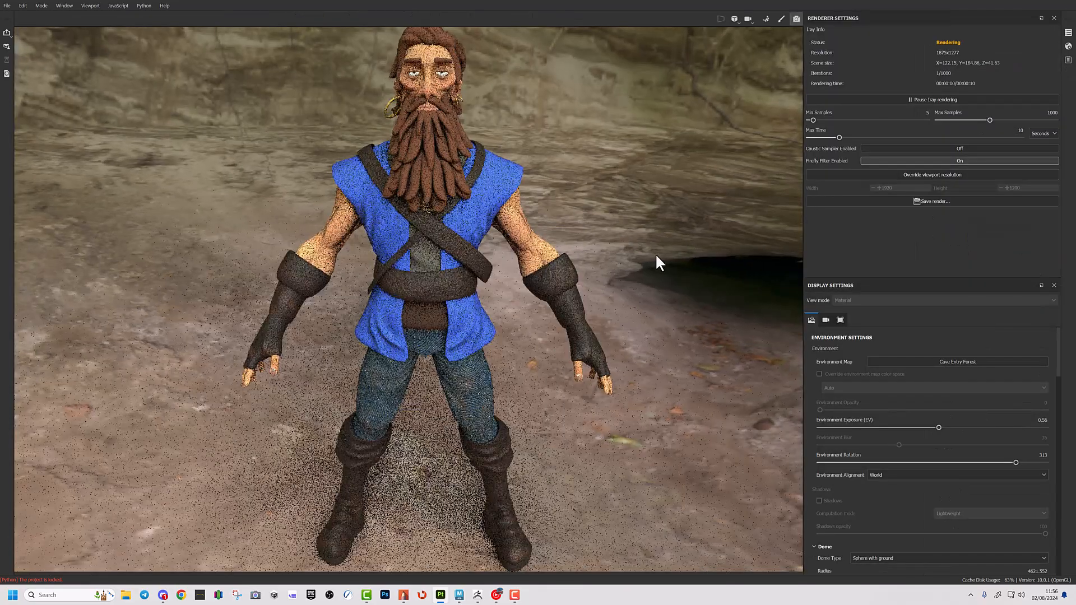
{"action": "left_click_drag", "start_coordinate": [656, 255], "coordinate": [632, 241], "text": "alt"}
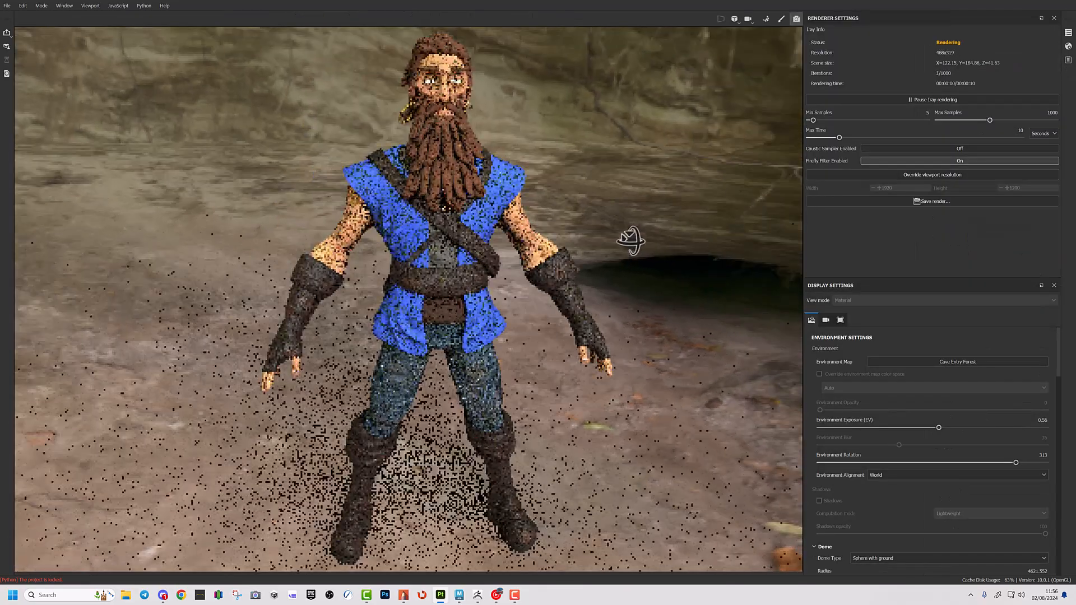
{"action": "left_click", "coordinate": [781, 19]}
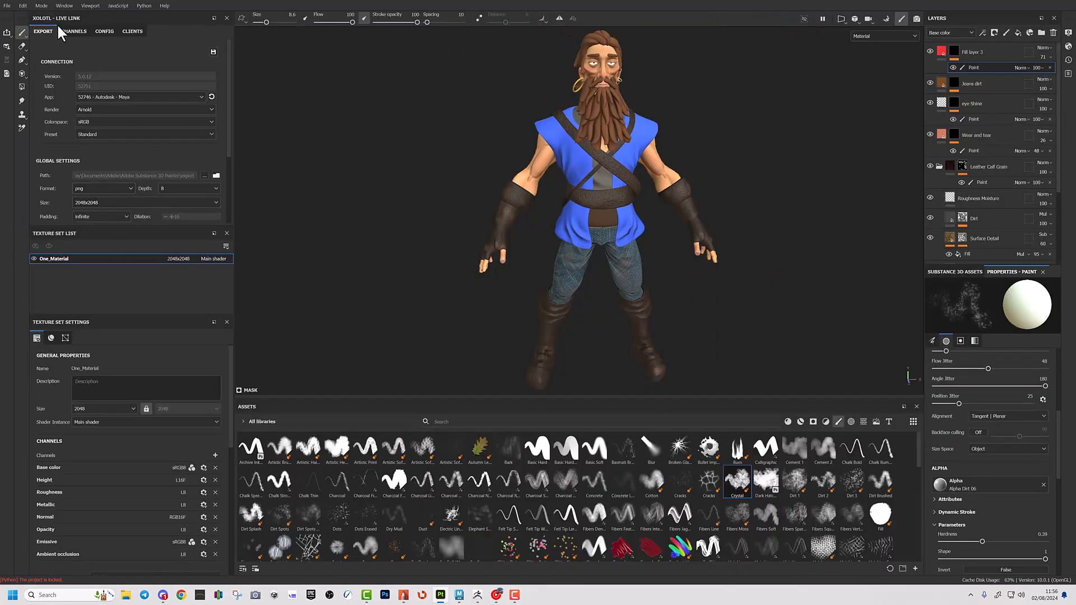
Enlarge the Live Link export settings and select the One_Material texture set for transfer to Maya, leaving the 3D model out
{"action": "left_click_drag", "start_coordinate": [135, 224], "coordinate": [136, 331]}
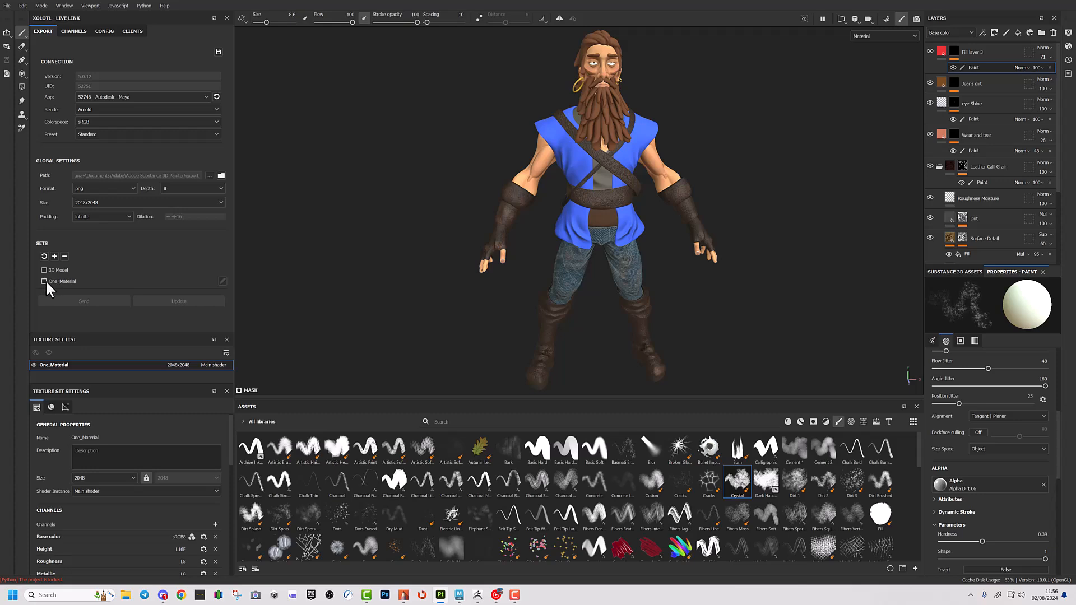
{"action": "left_click", "coordinate": [45, 281]}
{"action": "left_click", "coordinate": [169, 301]}
{"action": "left_click", "coordinate": [114, 301]}
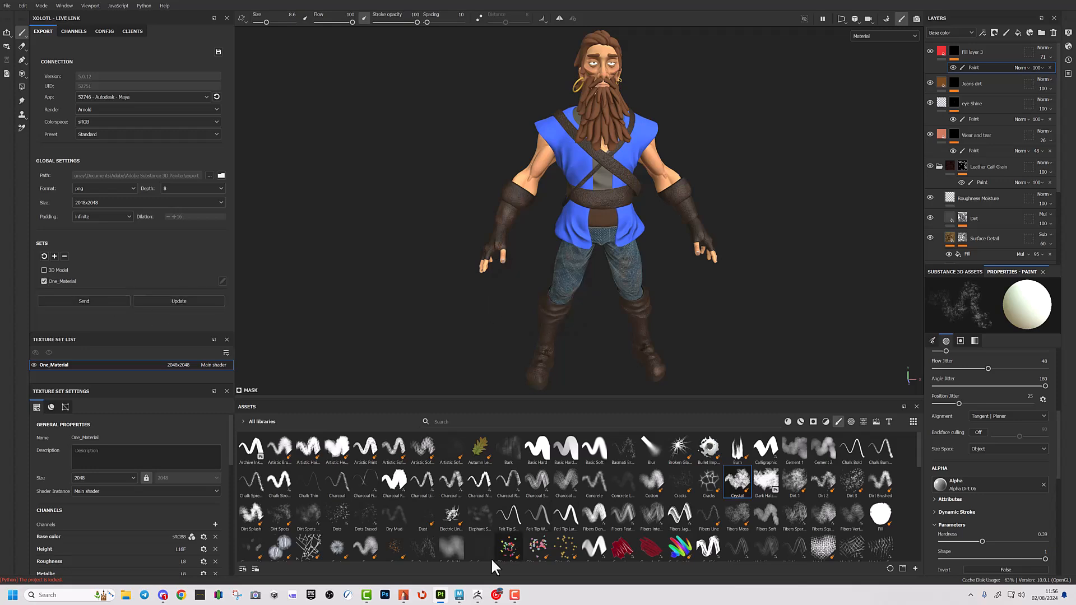
Switch to Maya, open the rigged pirate scene without saving the untitled one, and display it shaded with all lights
{"action": "left_click", "coordinate": [459, 595]}
{"action": "left_click_drag", "start_coordinate": [571, 282], "coordinate": [282, 336]}
{"action": "left_click", "coordinate": [23, 8]}
{"action": "double_click", "coordinate": [351, 177]}
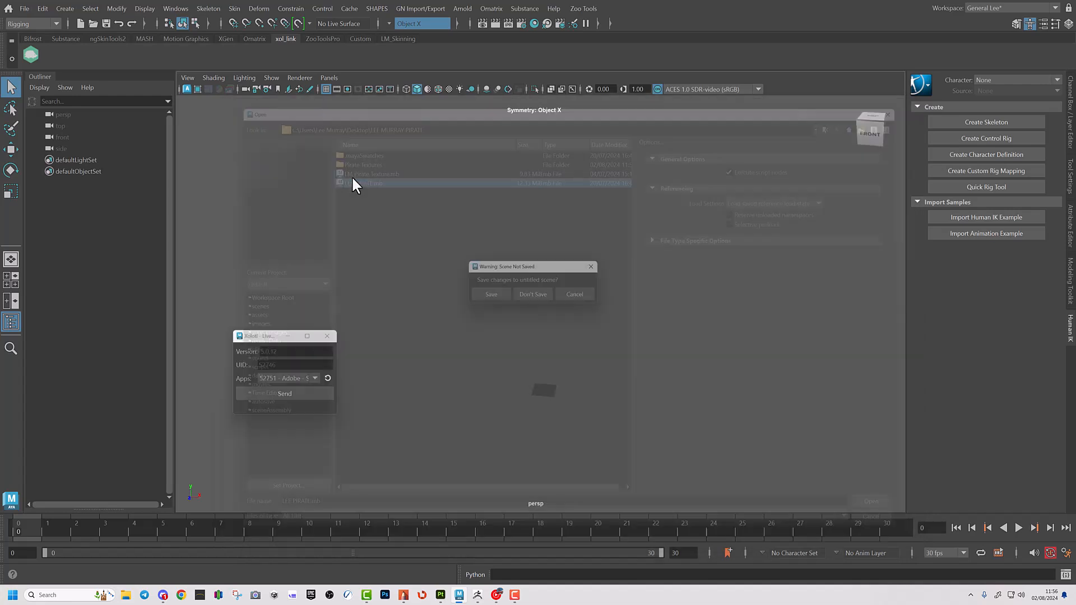
{"action": "left_click", "coordinate": [536, 294]}
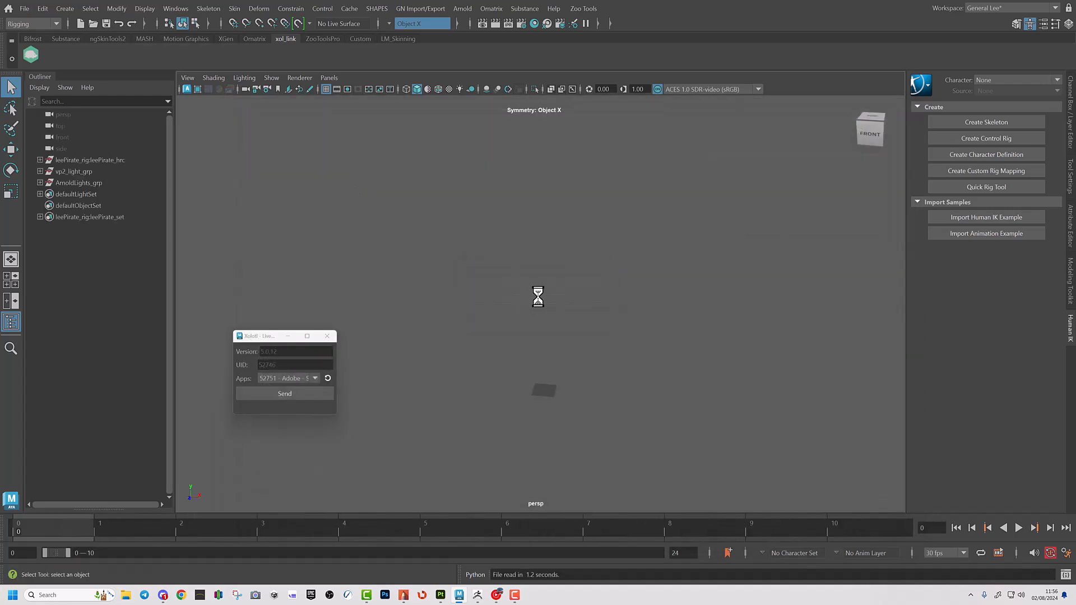
{"action": "key", "text": "5"}
{"action": "key", "text": "7"}
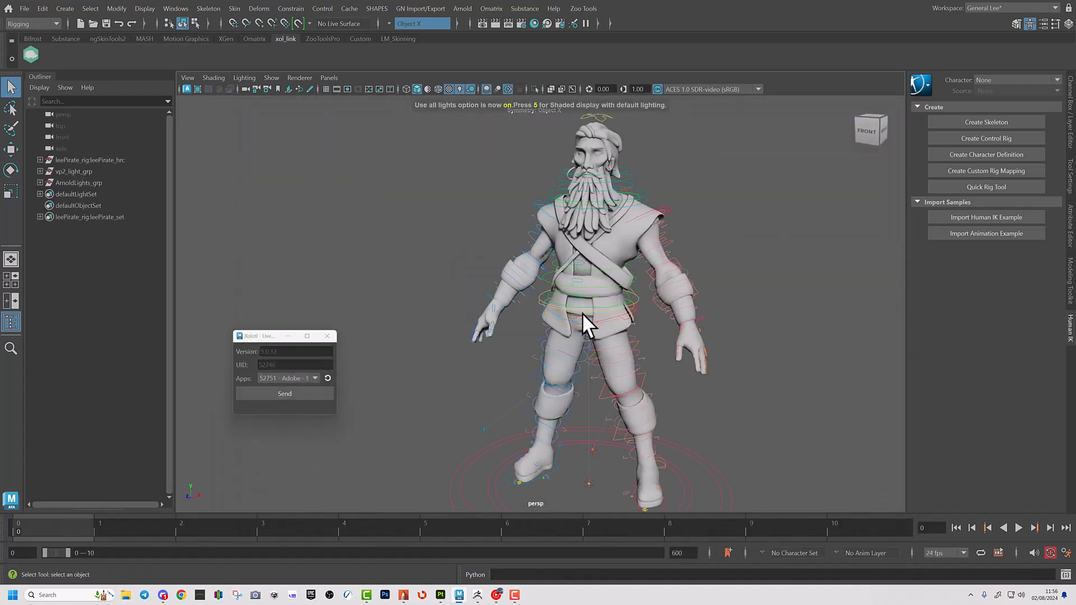
Switch back to Substance 3D Painter and send the One_Material textures to Maya through the Live Link
{"action": "left_click", "coordinate": [440, 595]}
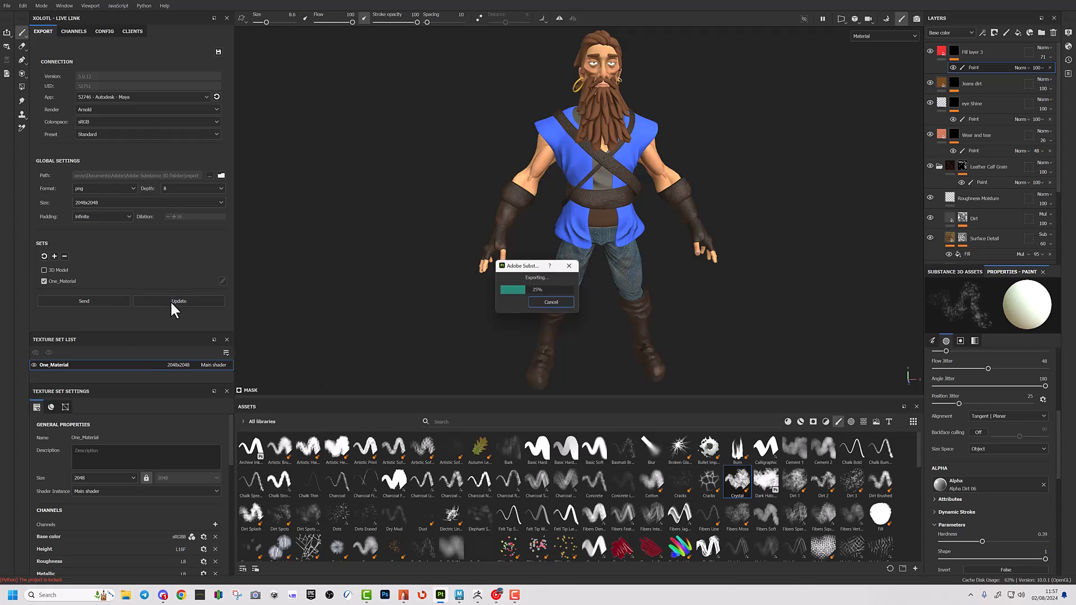
{"action": "left_click", "coordinate": [113, 301]}
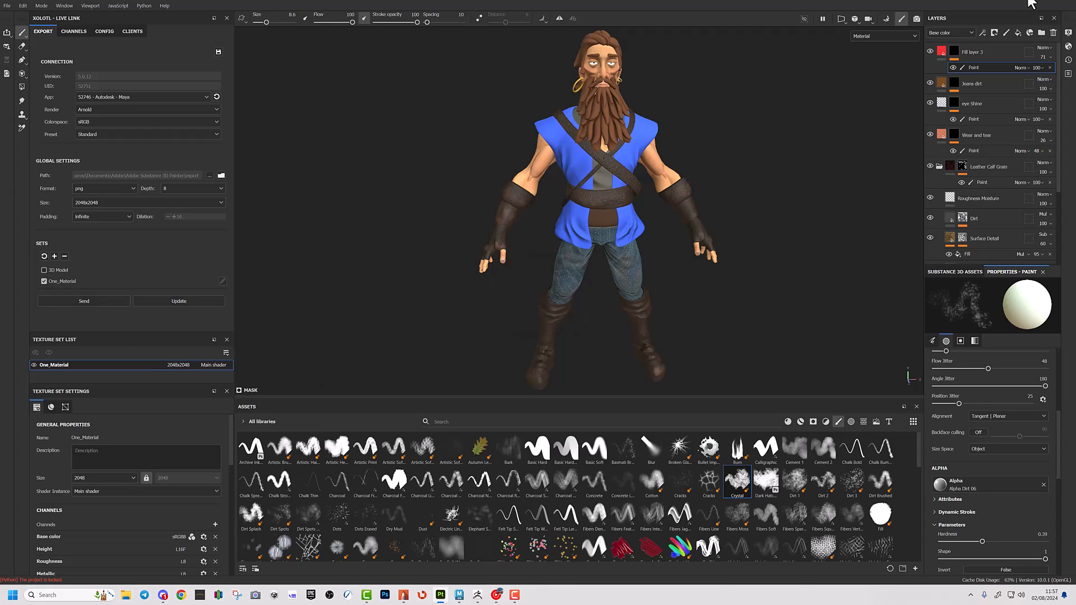
Switch to Maya, open the Hypershade with the transferred materials and move its window clear of the pirate
{"action": "left_click", "coordinate": [459, 595]}
{"action": "left_click", "coordinate": [534, 23]}
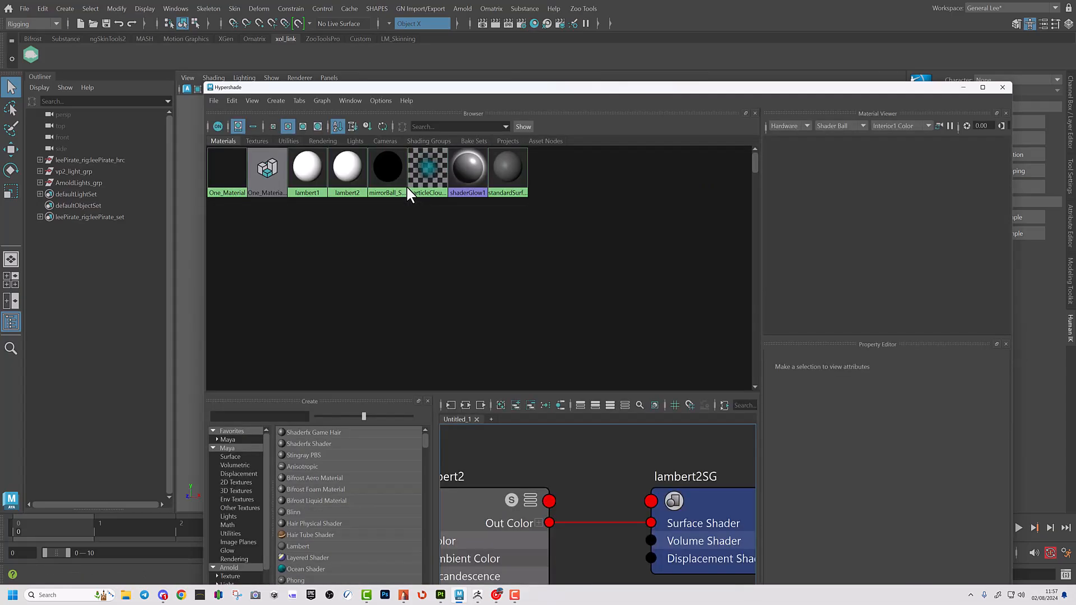
{"action": "left_click_drag", "start_coordinate": [396, 88], "coordinate": [464, 338]}
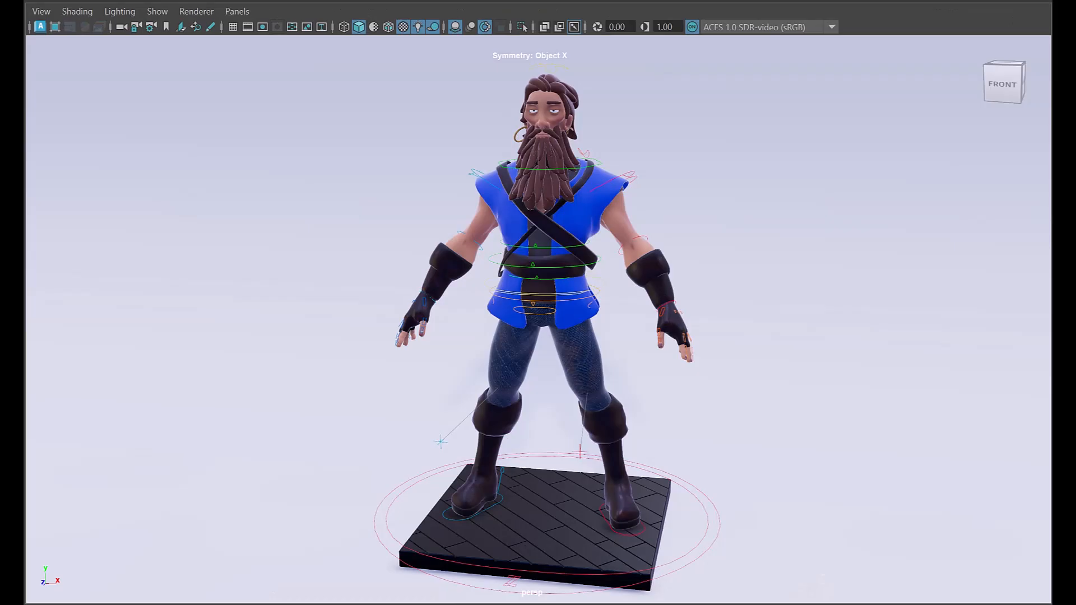